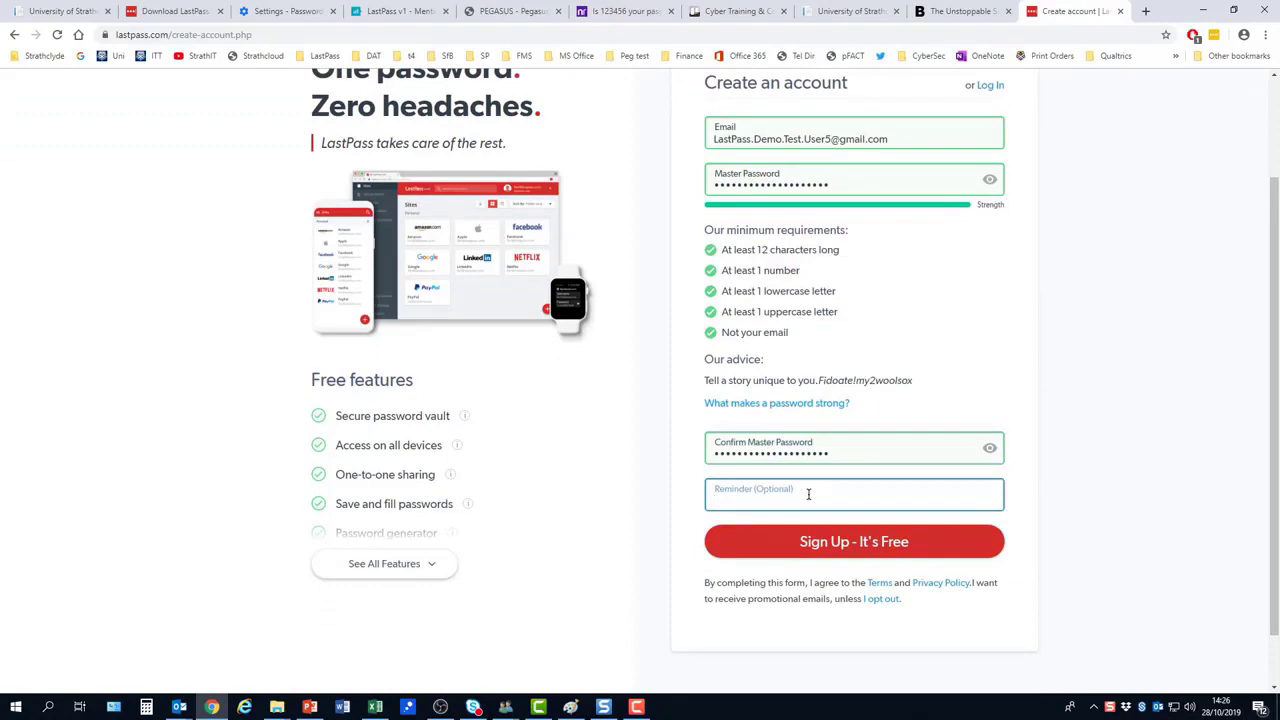
- Enter the hint 'our reminder goes her' in the sign-up form's Reminder field
text(our reminder goes her)
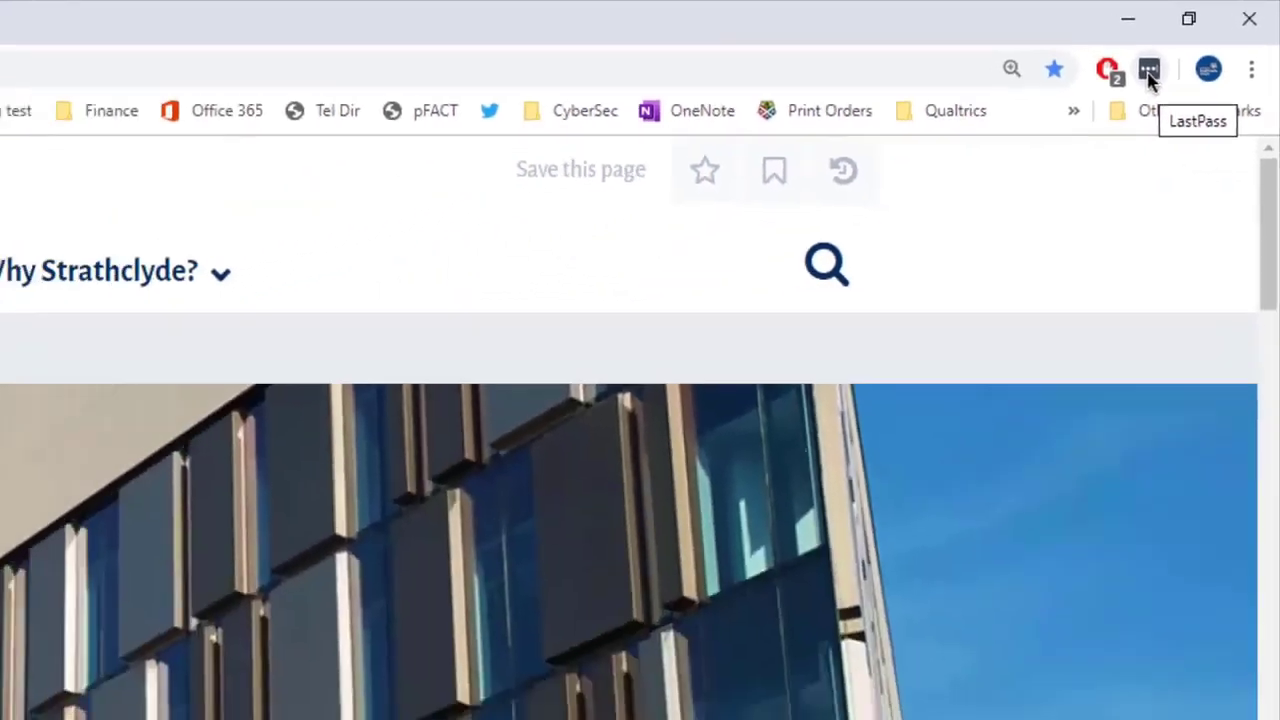
- Log in to the LastPass extension with the master password and open My Vault in a new tab
click(1056, 125)
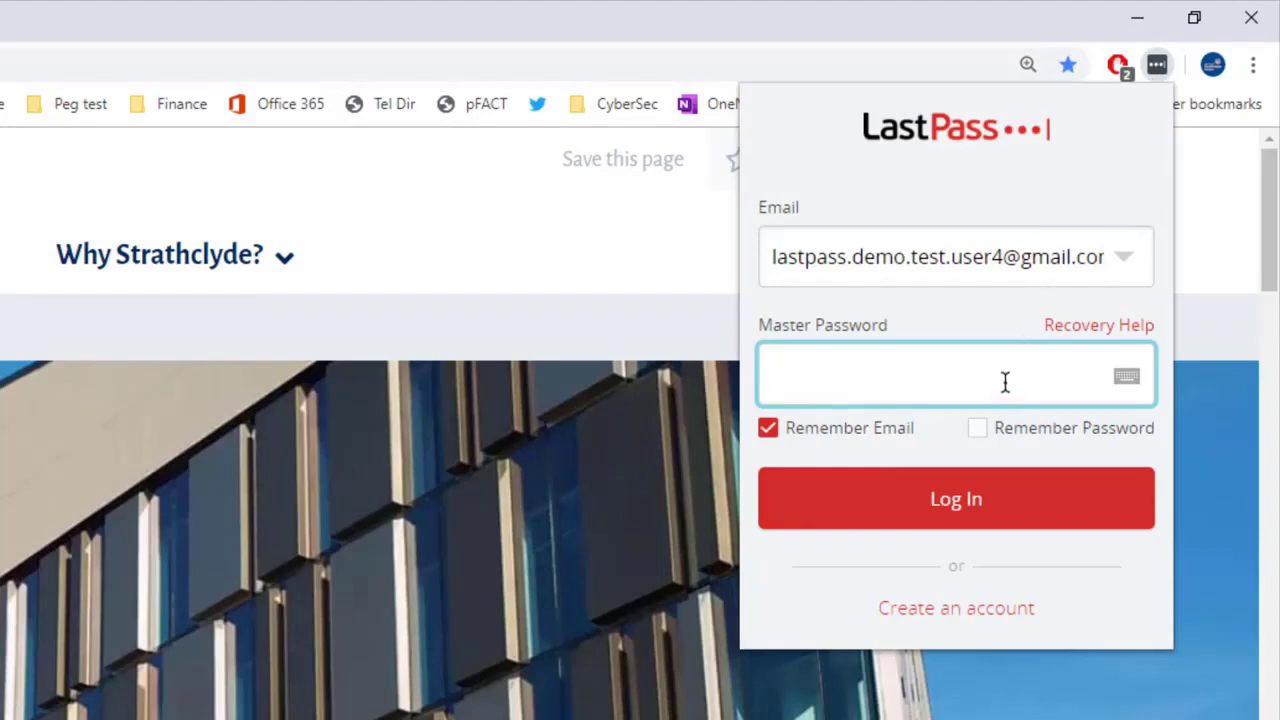
key(ctrl+v)
click(979, 503)
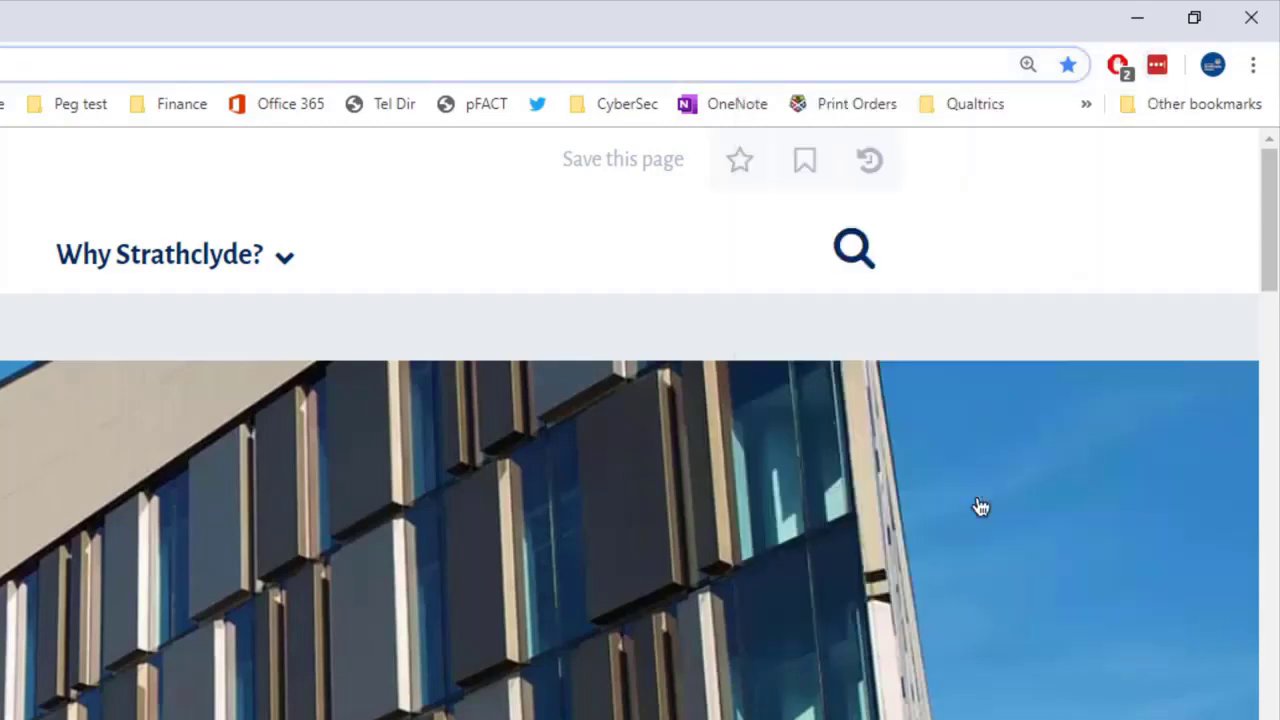
click(1157, 75)
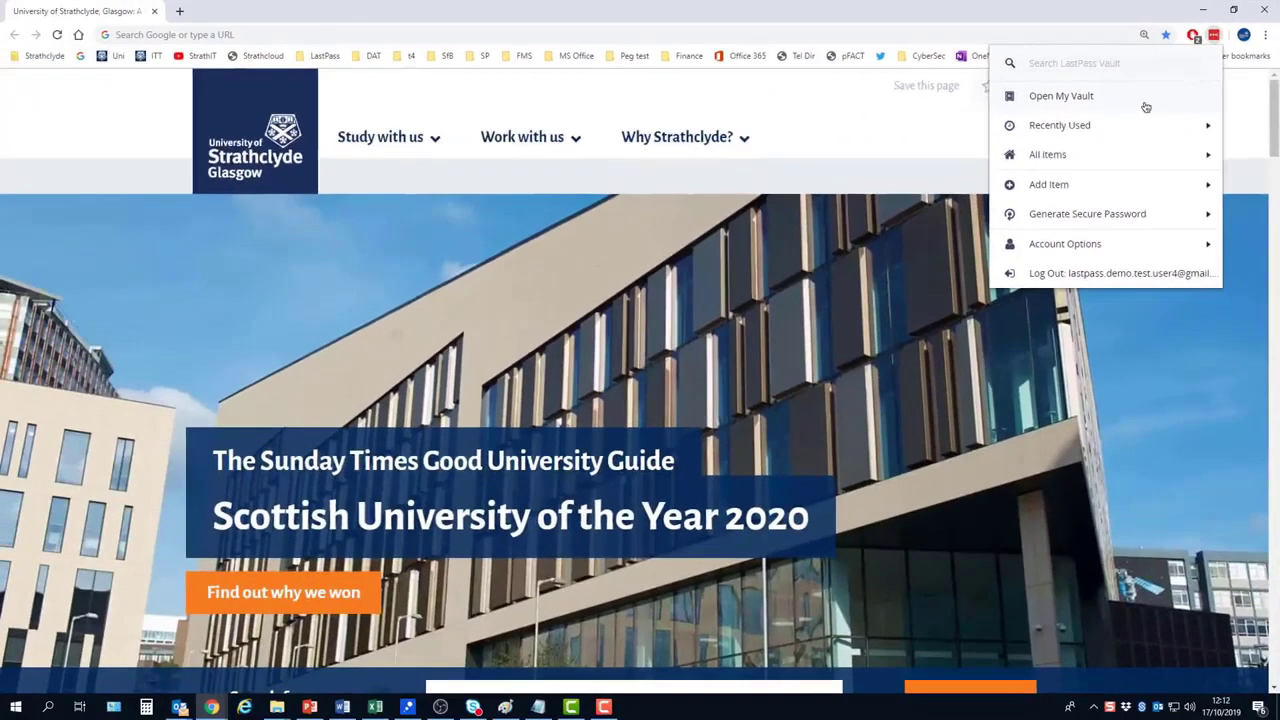
click(1031, 199)
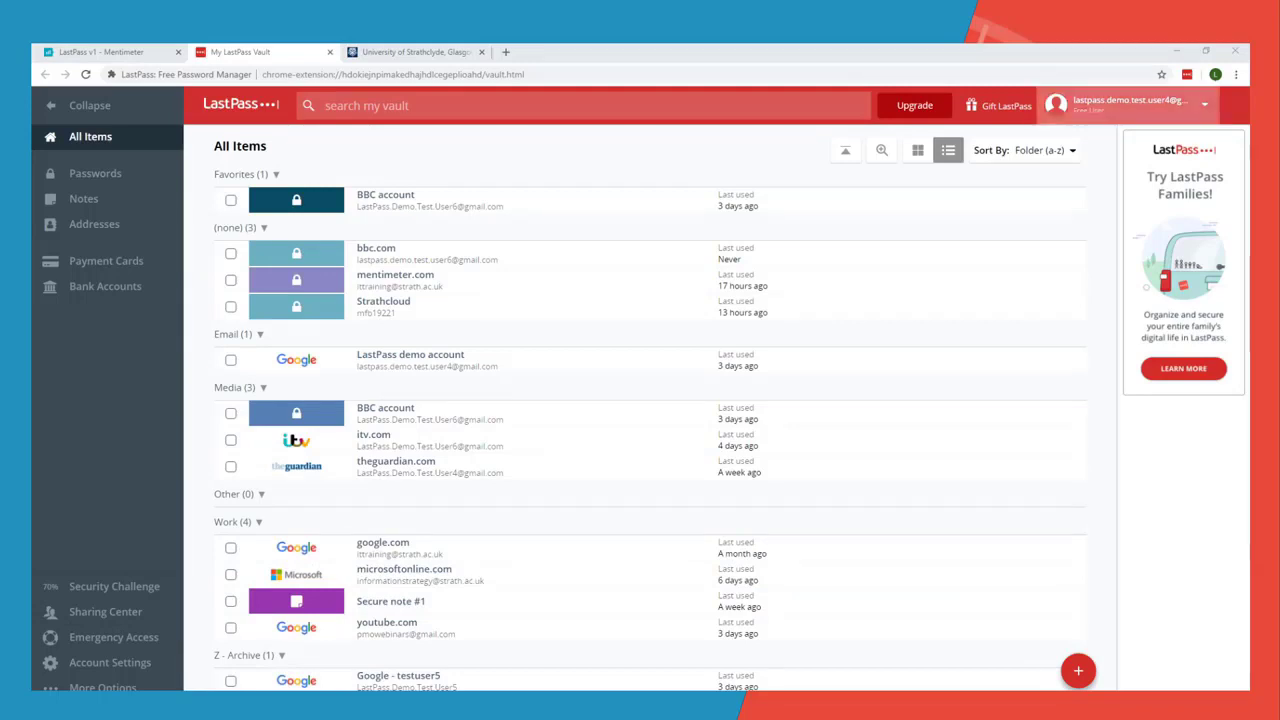
- Open and close the account menu, then switch the vault between tile and list layouts
click(1204, 104)
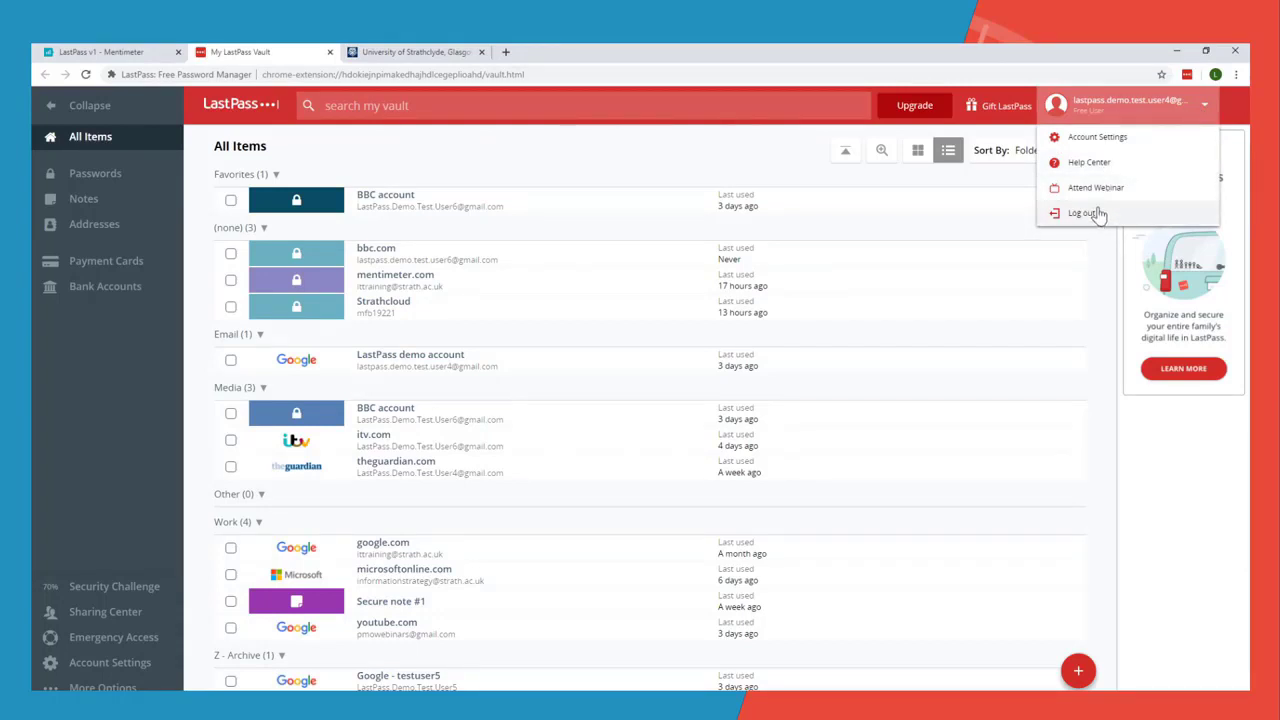
click(910, 240)
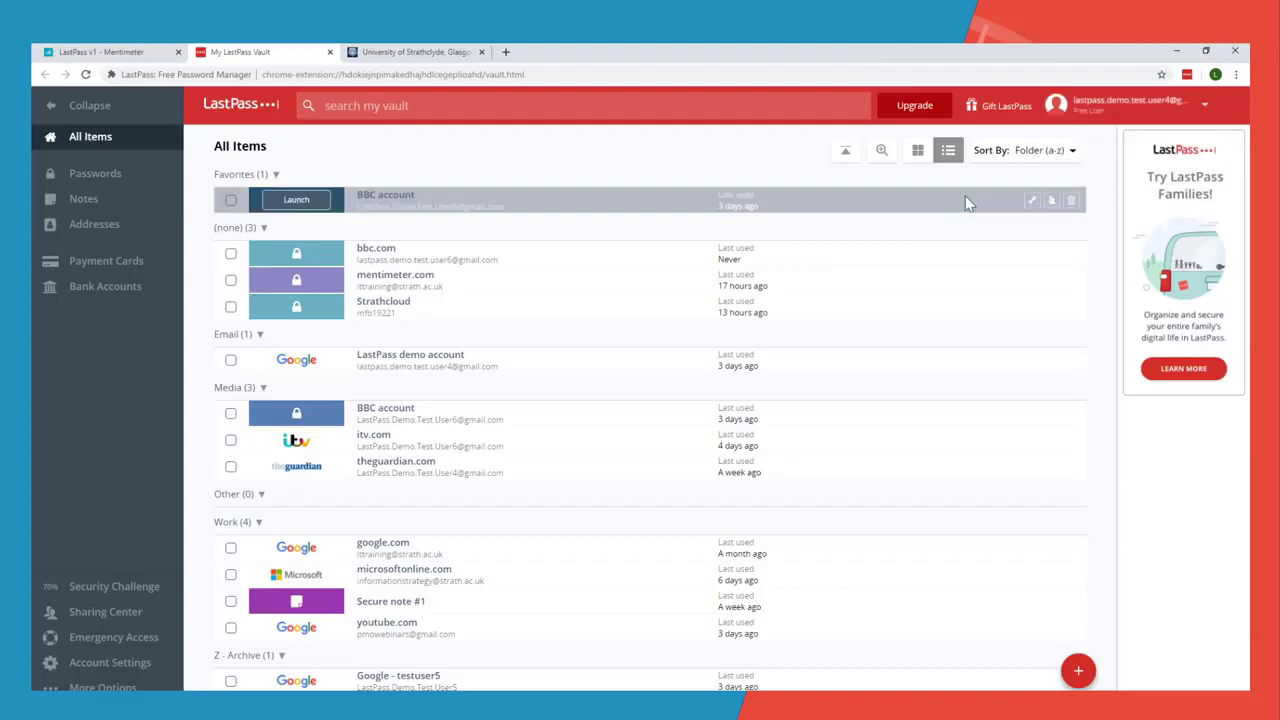
click(919, 158)
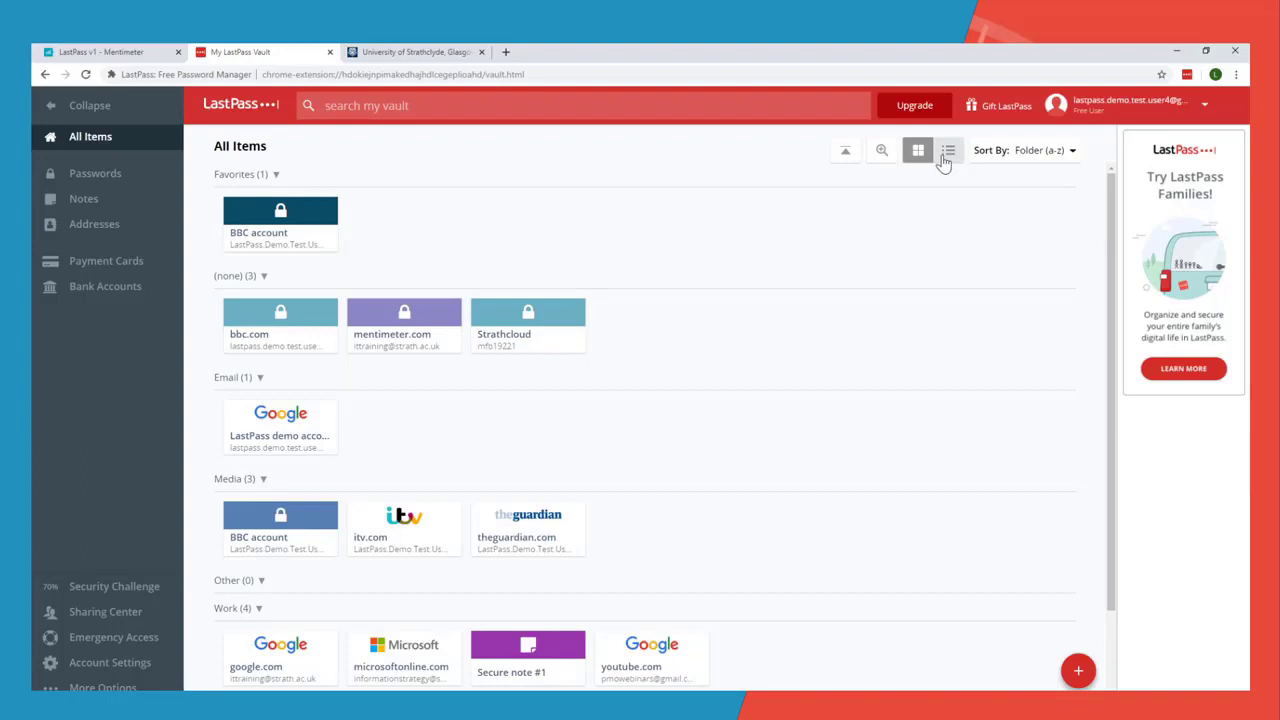
click(946, 155)
- Collapse and re-expand all folder groups, and set the vault rows to the large size with logos
click(847, 150)
click(849, 151)
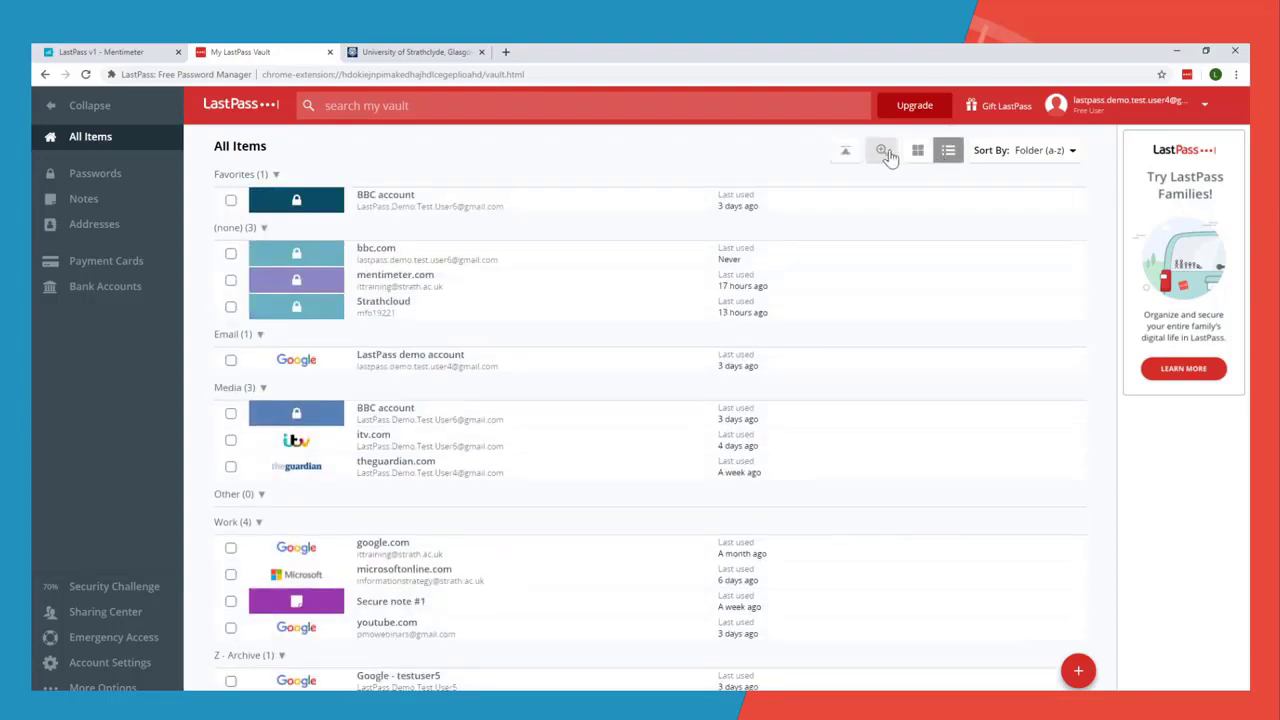
click(886, 155)
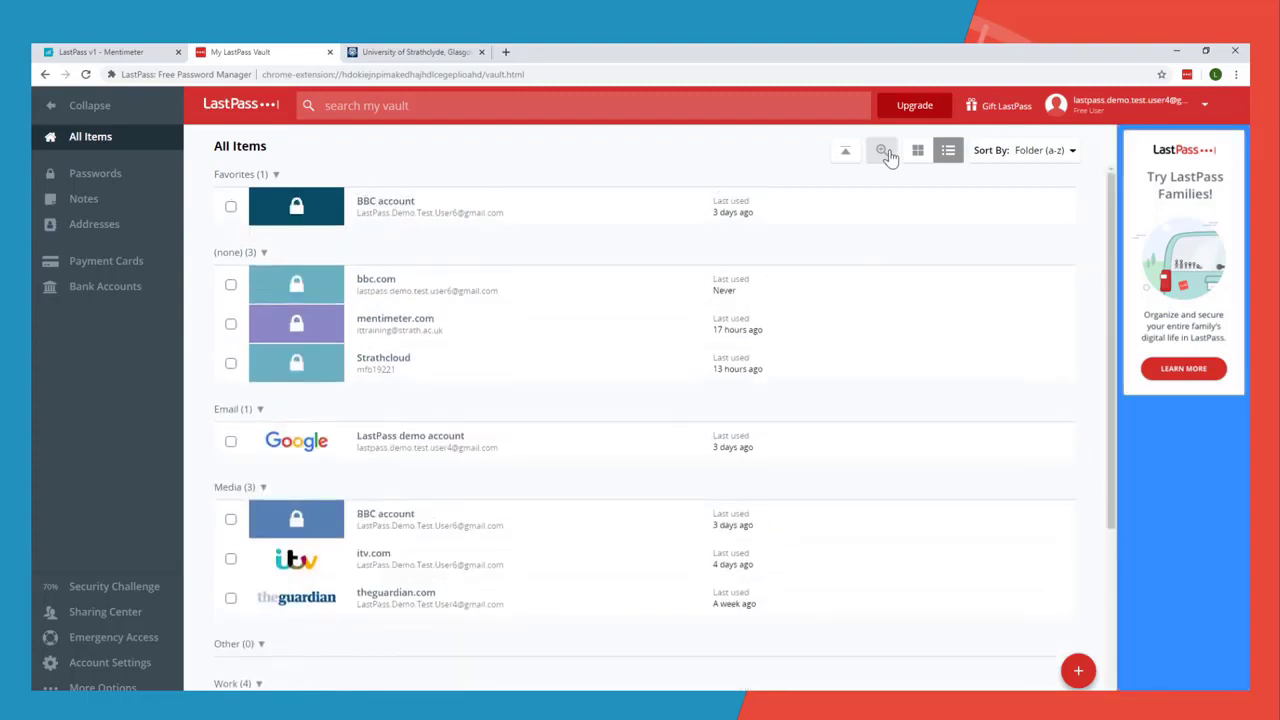
click(886, 155)
click(886, 155)
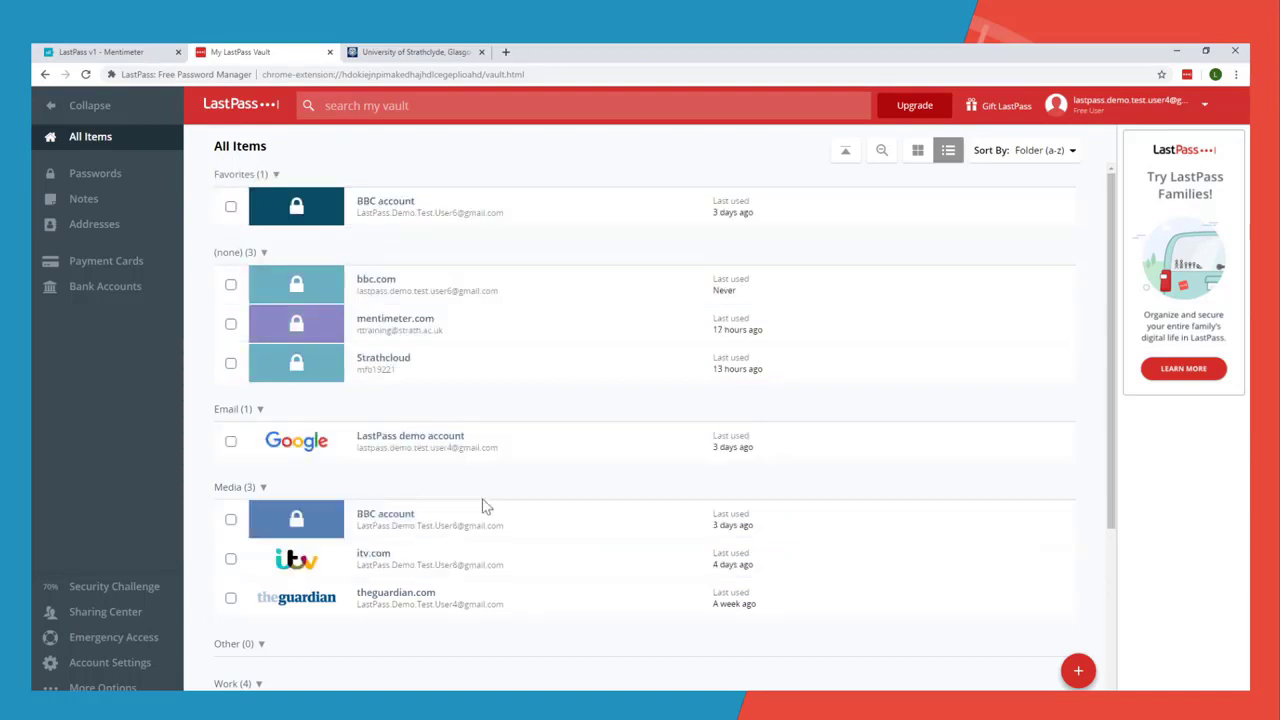
mouse_move(1077, 672)
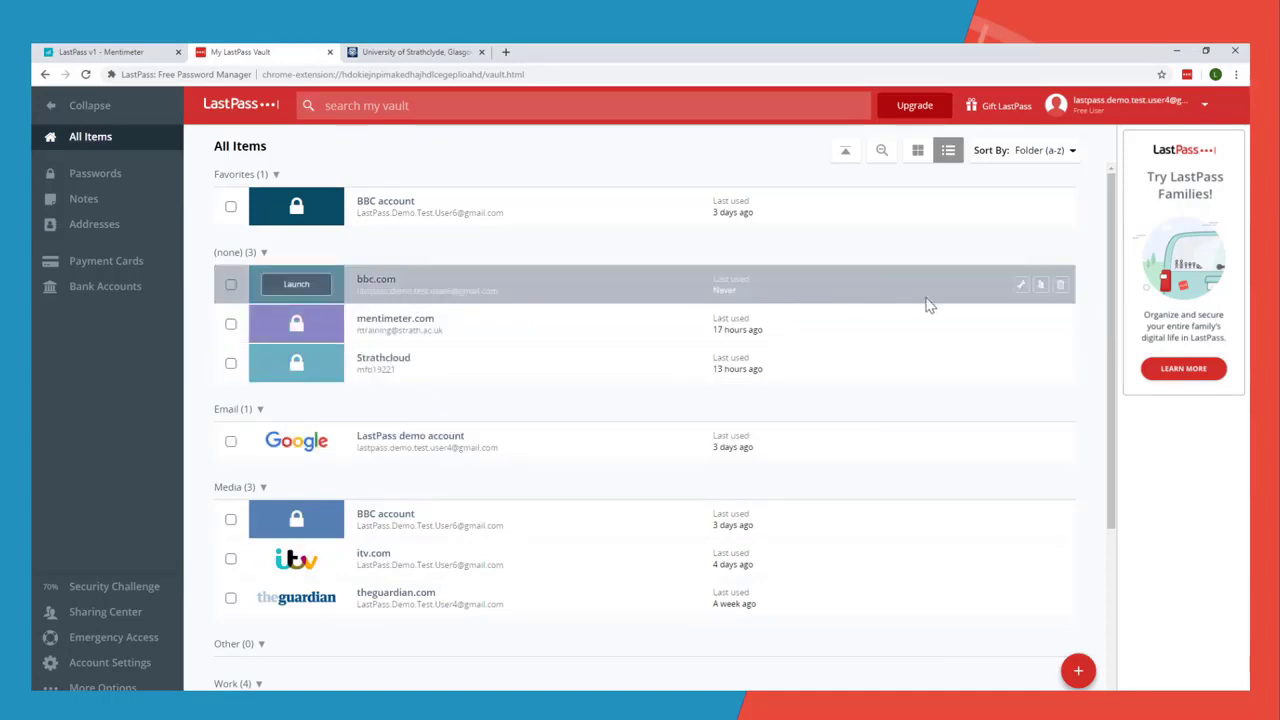
- Rename the bbc.com login to 'BBC', file it in the Media folder, and save
click(1021, 286)
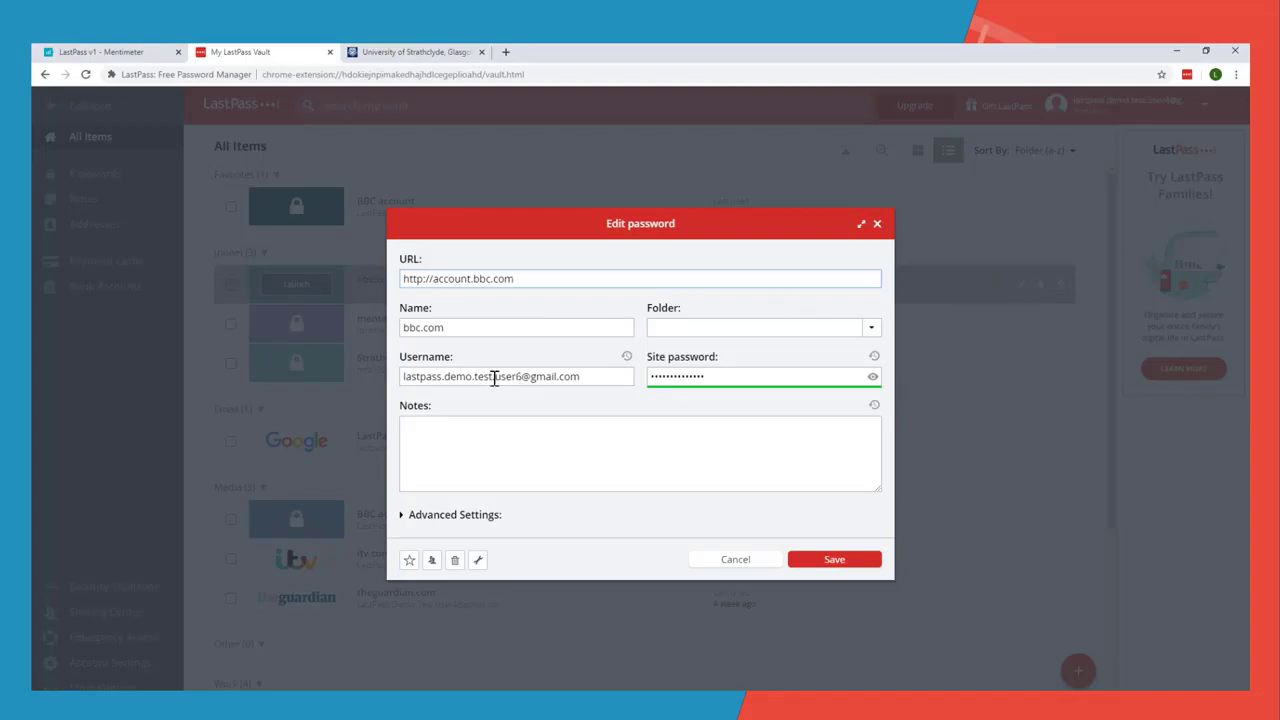
click(873, 380)
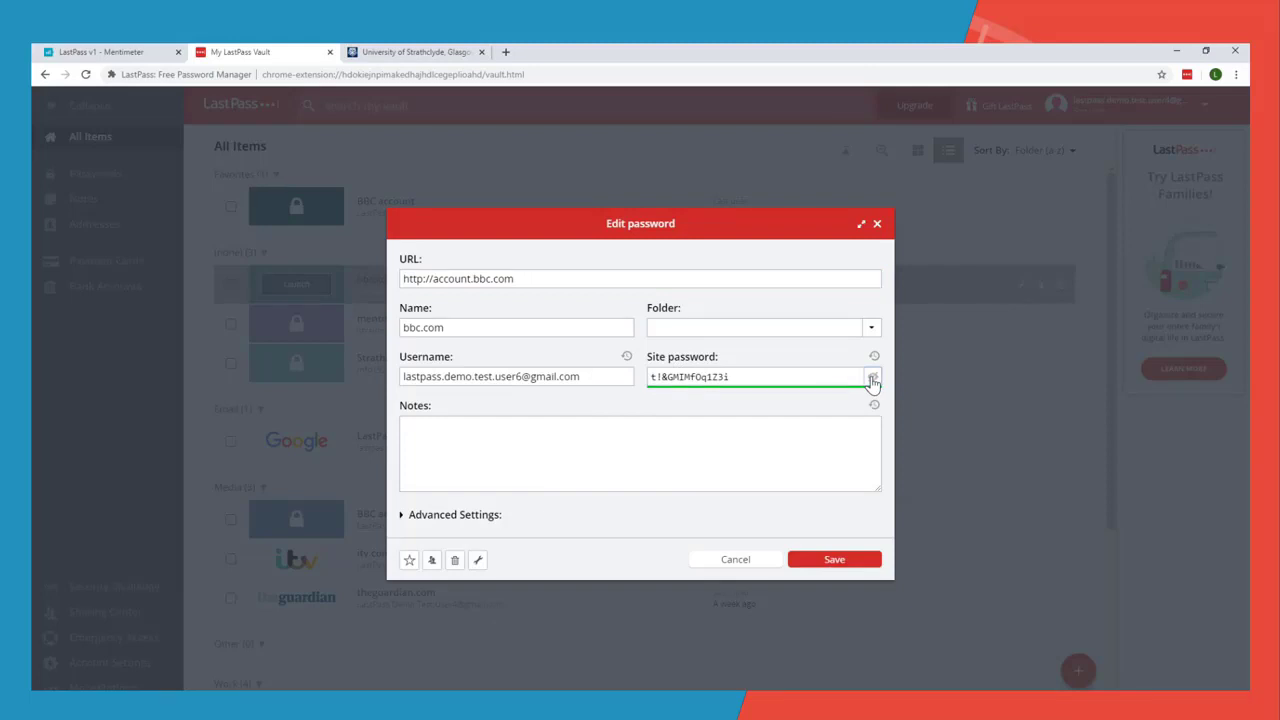
click(873, 380)
drag(448, 328, 400, 323)
text(BBC)
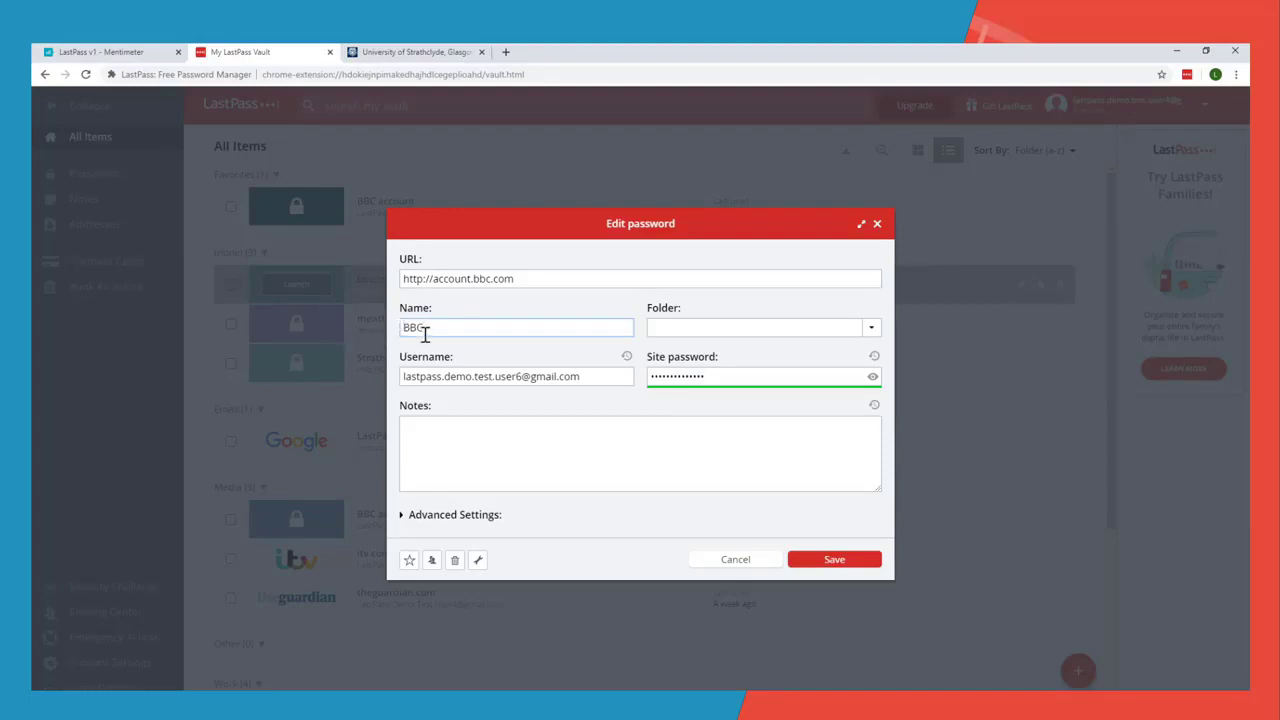
click(871, 328)
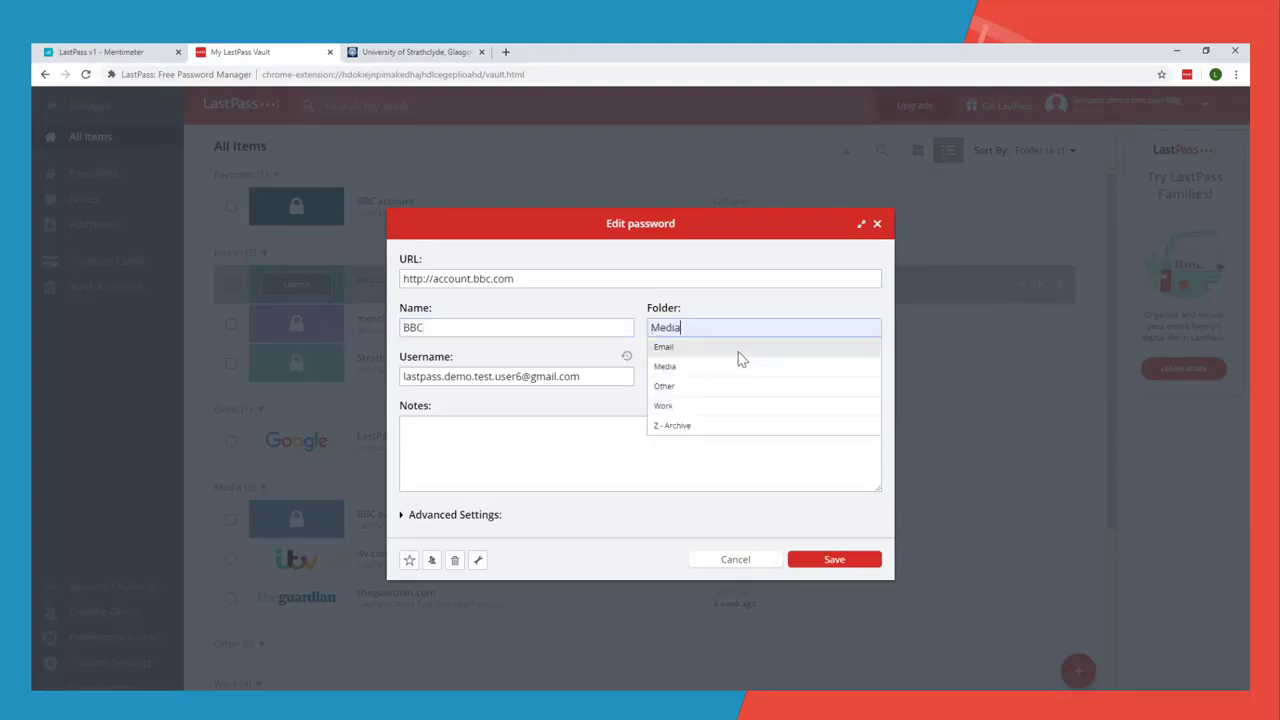
click(834, 560)
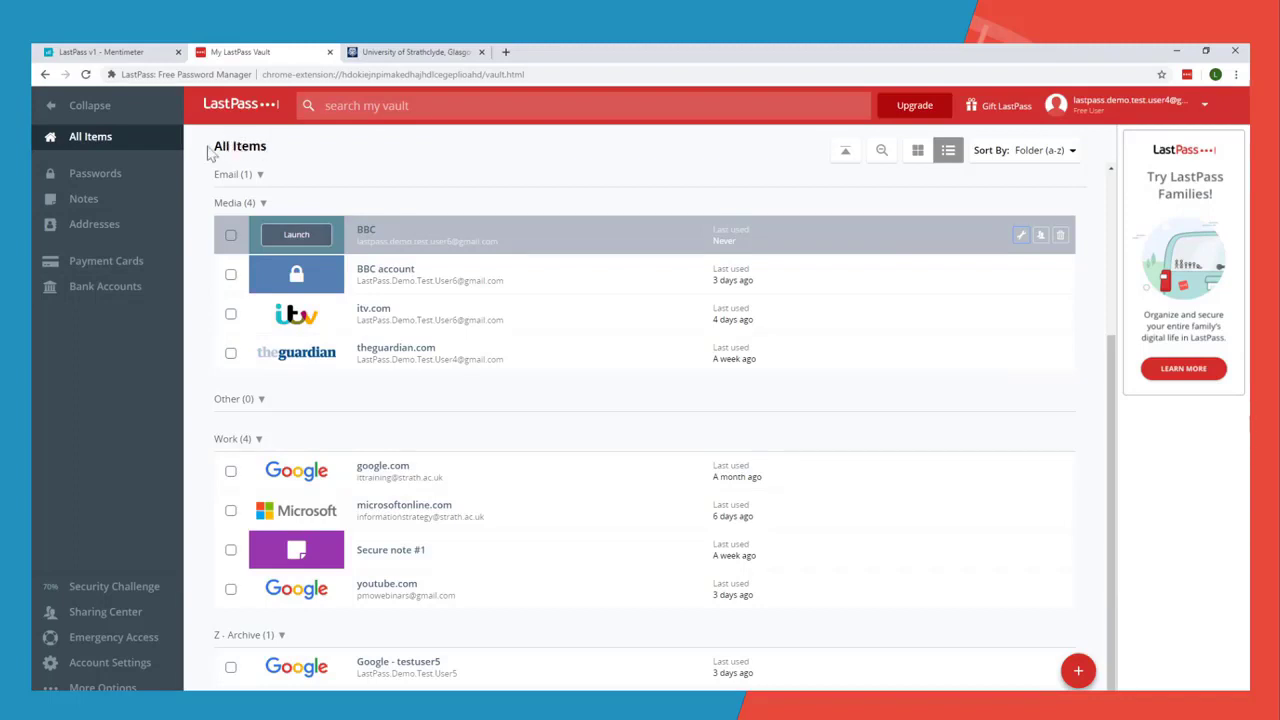
- Browse the Notes, Addresses, Payment Cards and Bank Accounts categories, ending on Passwords
click(135, 174)
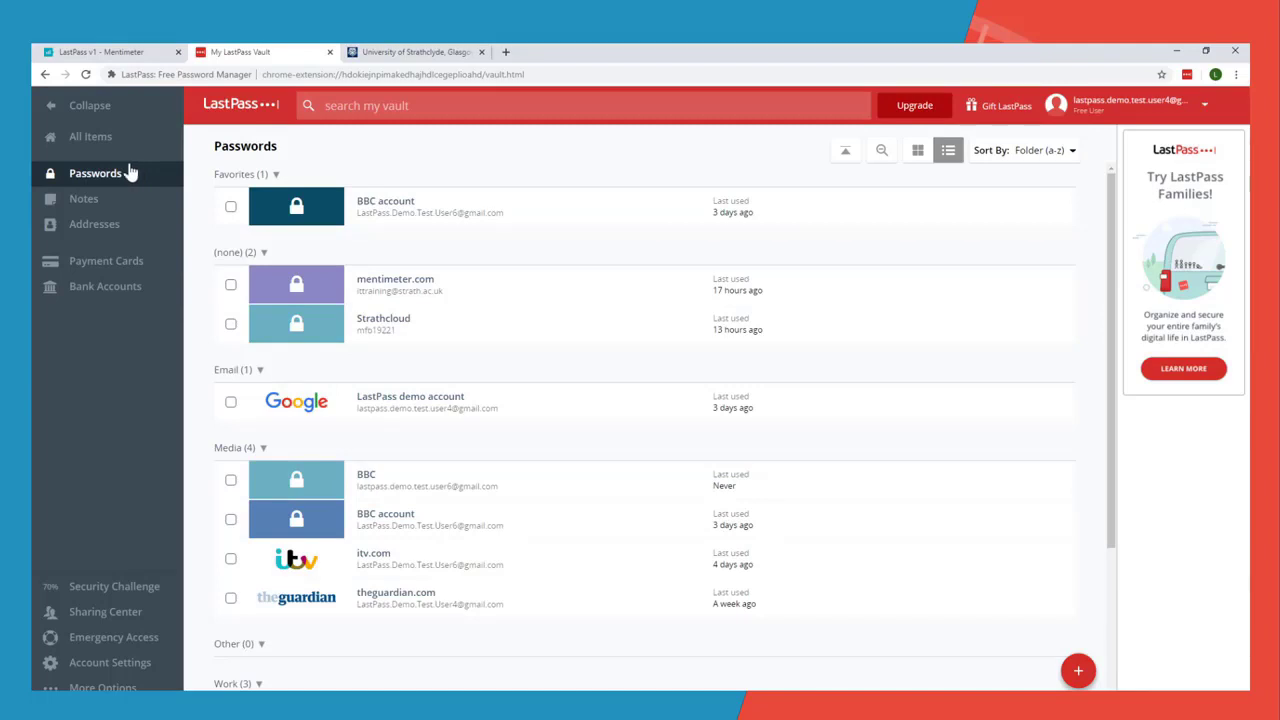
click(110, 204)
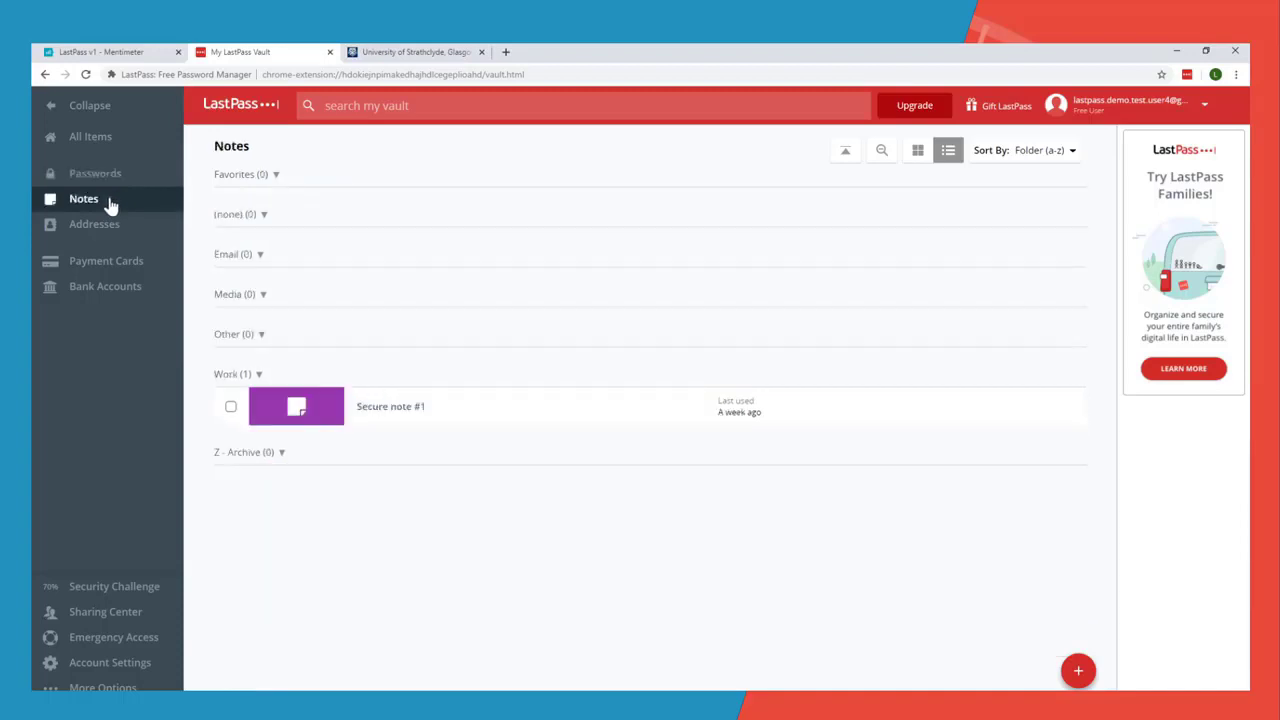
click(110, 226)
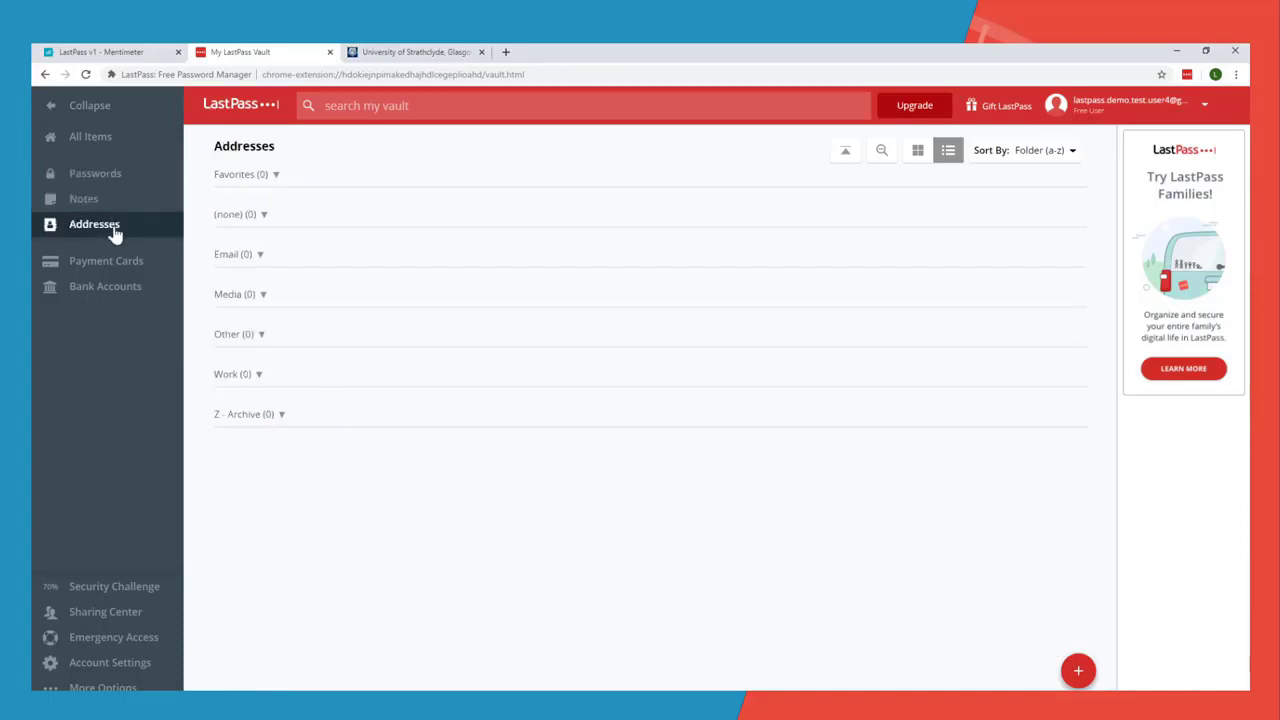
click(110, 265)
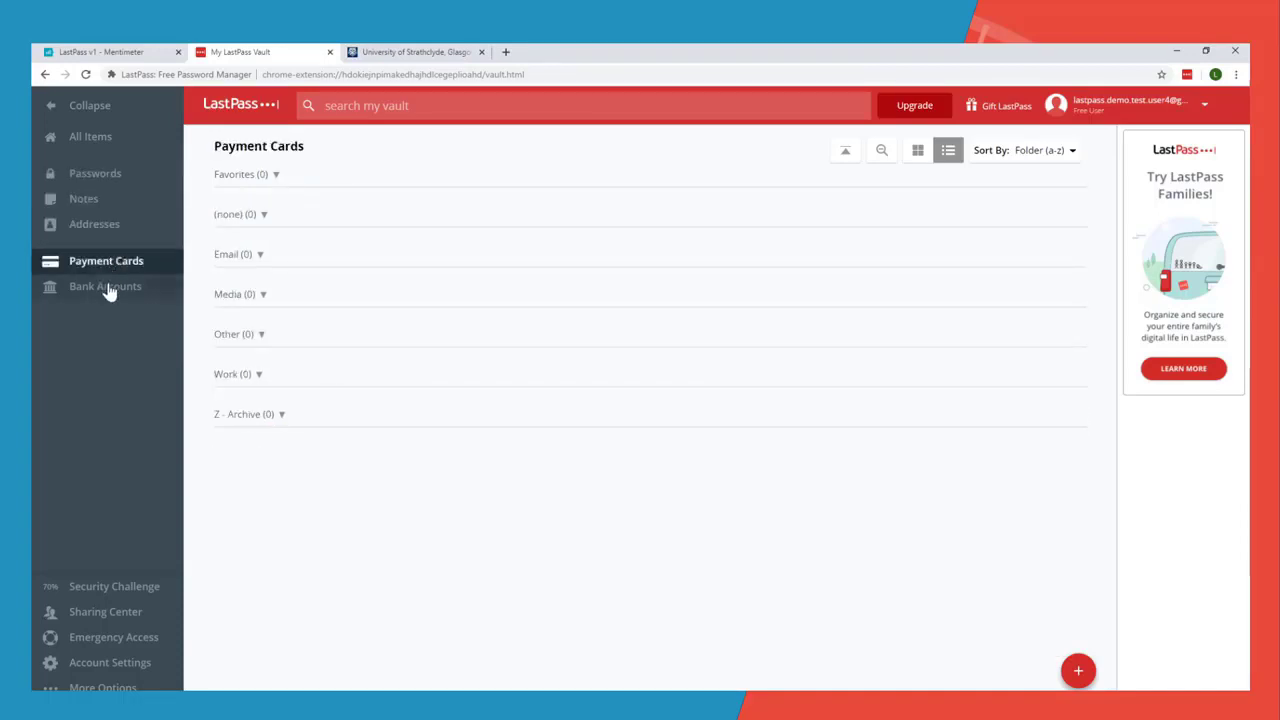
click(110, 287)
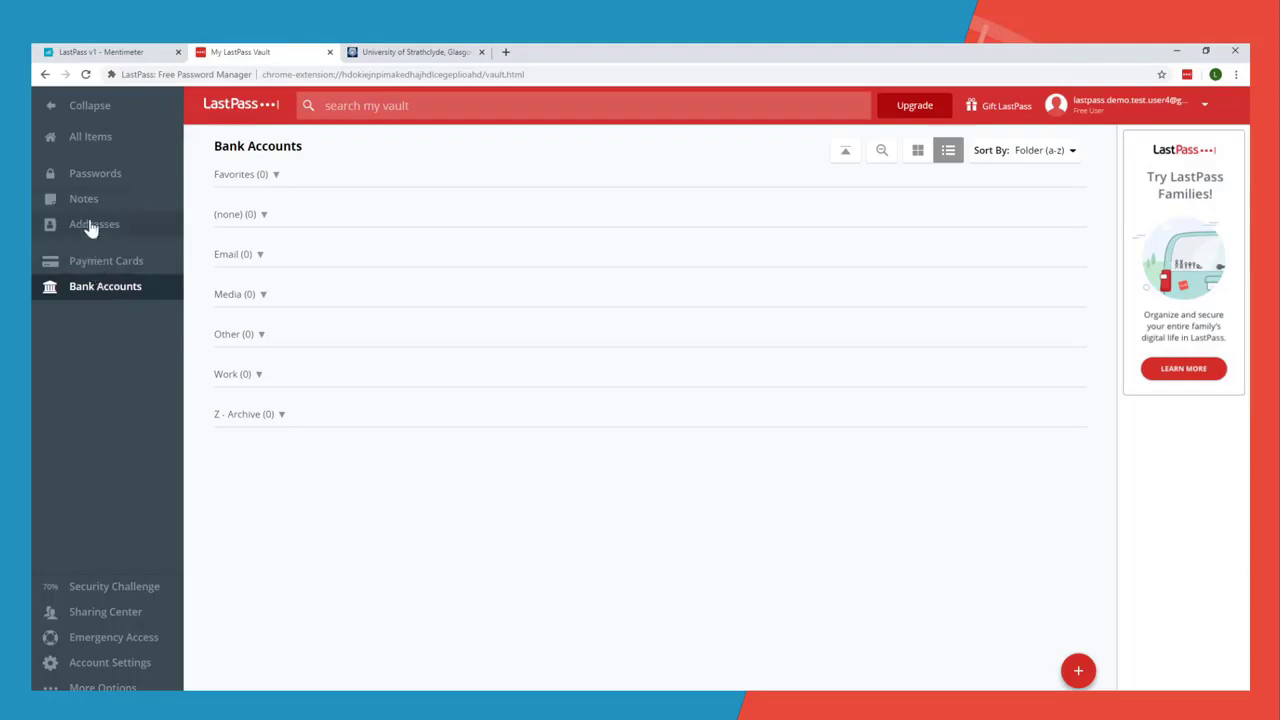
click(93, 186)
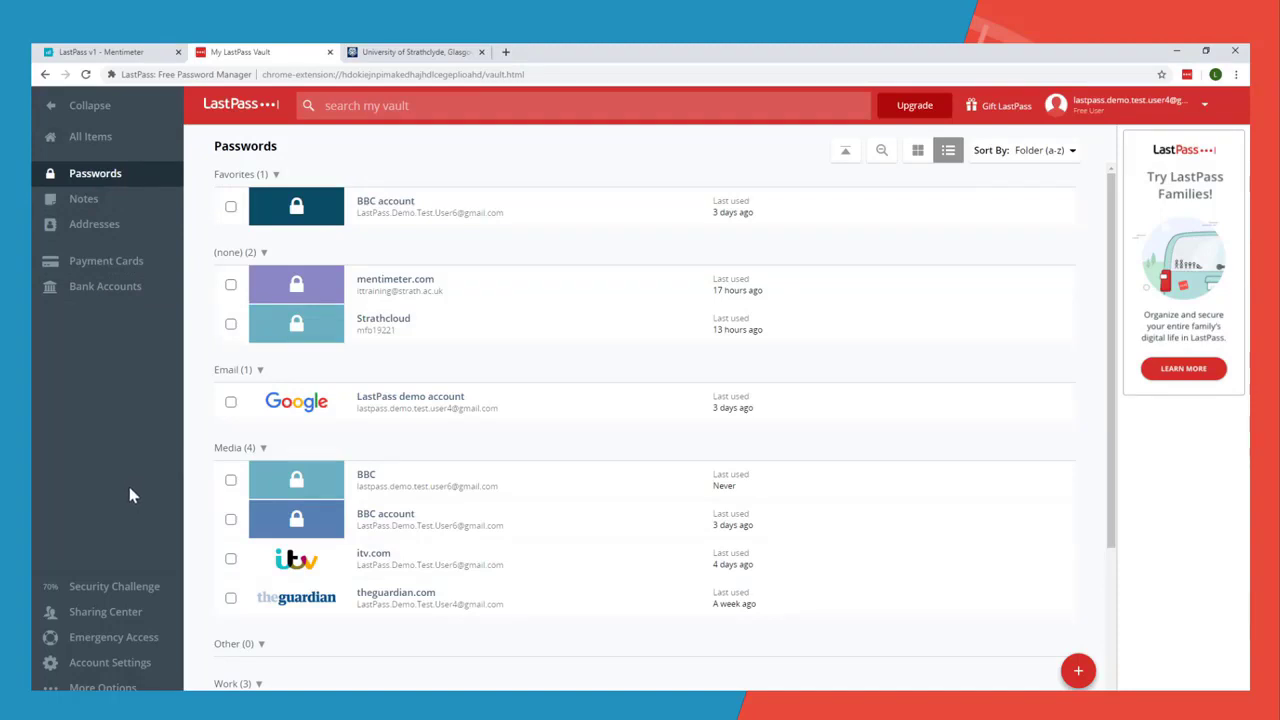
- Run the Security Challenge, confirming with the master password, to get the 70% security score
click(127, 594)
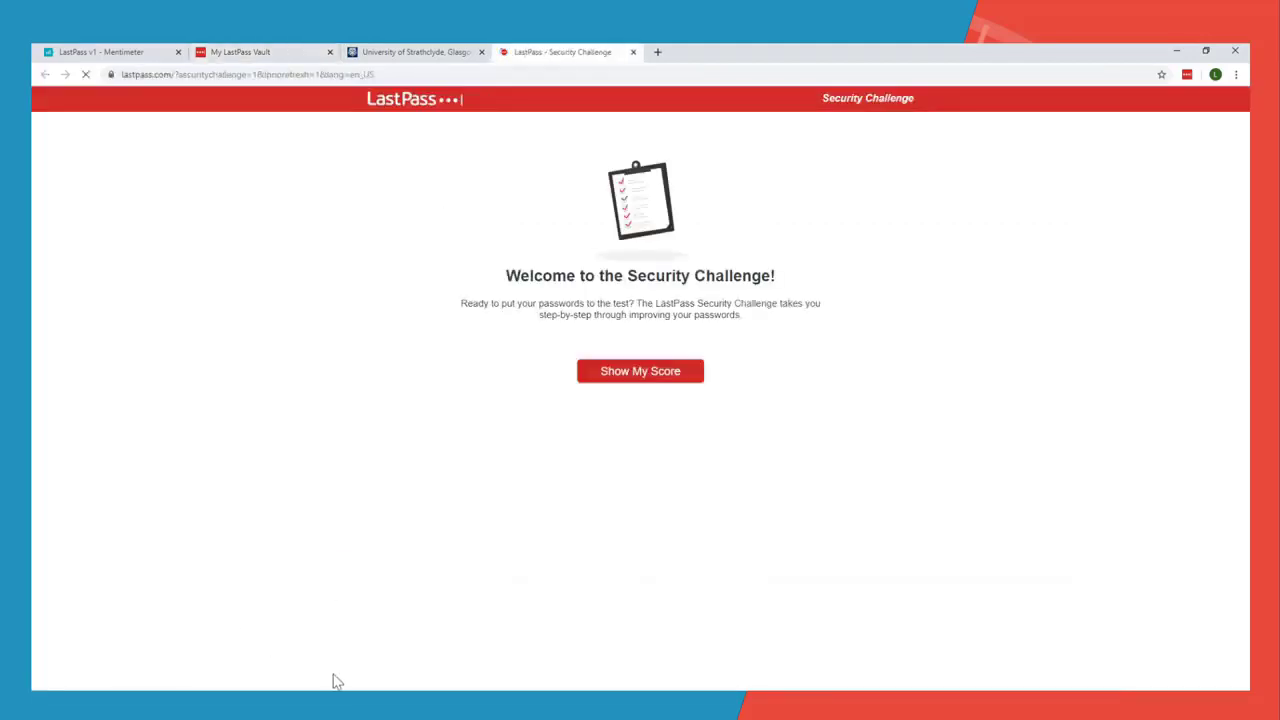
click(632, 381)
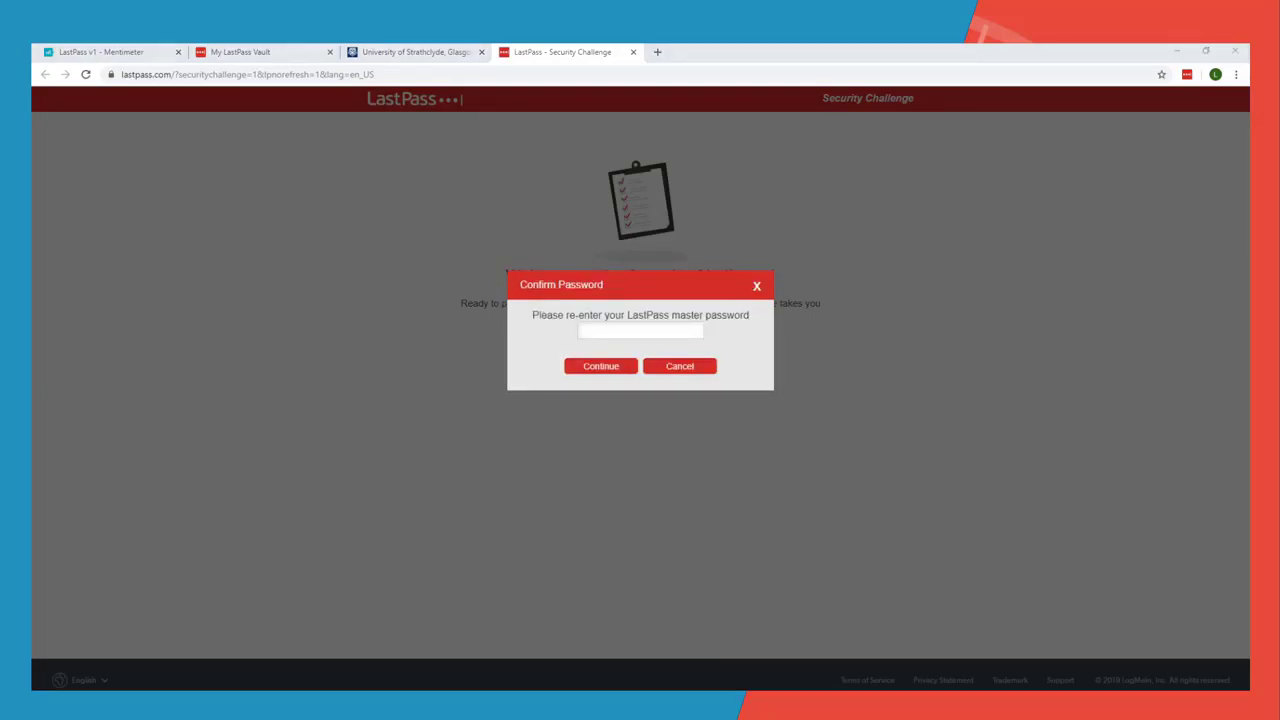
click(654, 332)
key(ctrl+v)
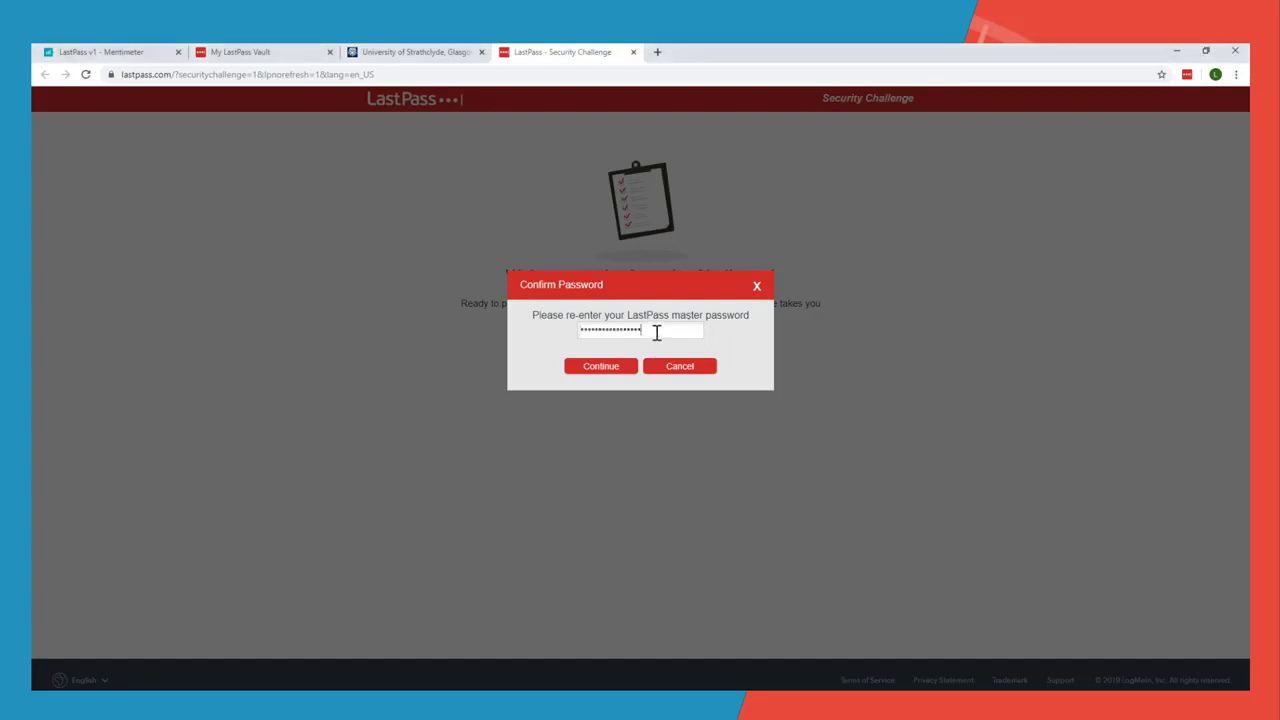
click(601, 366)
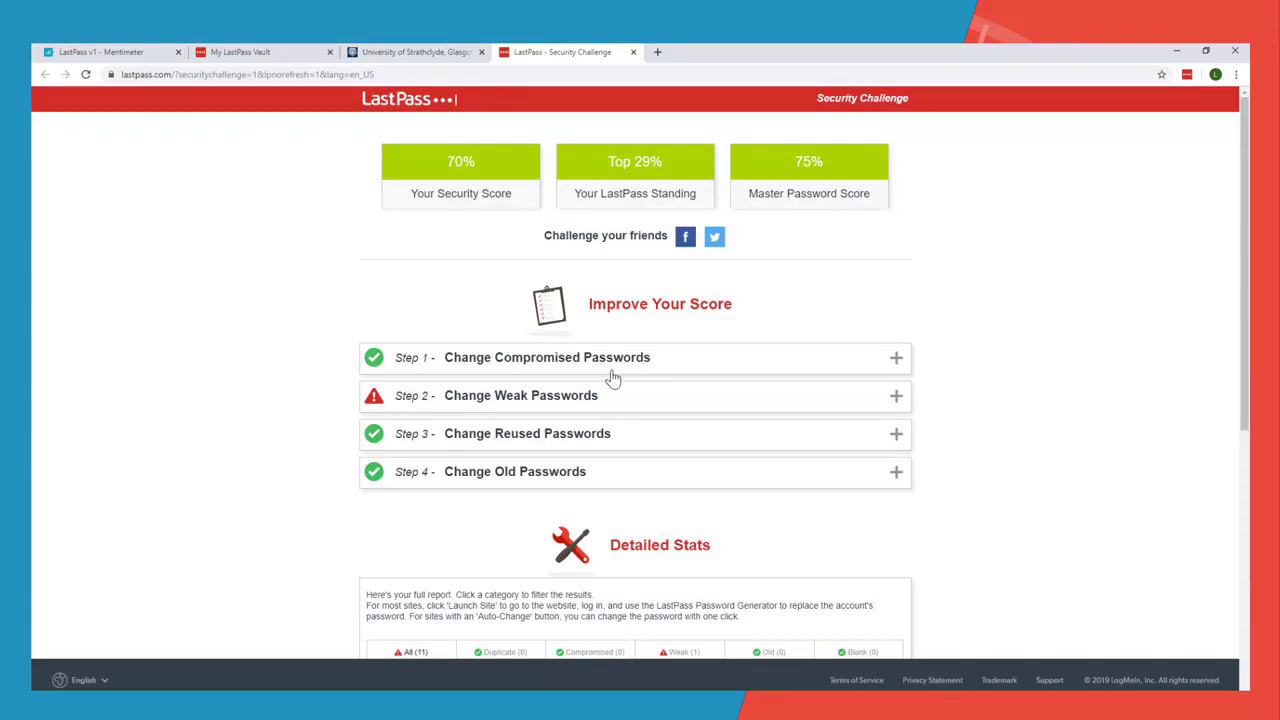
- Expand Step 2, filter to Weak and reveal the itv.com password, then return to the vault tab
scroll(613, 378, down, 1)
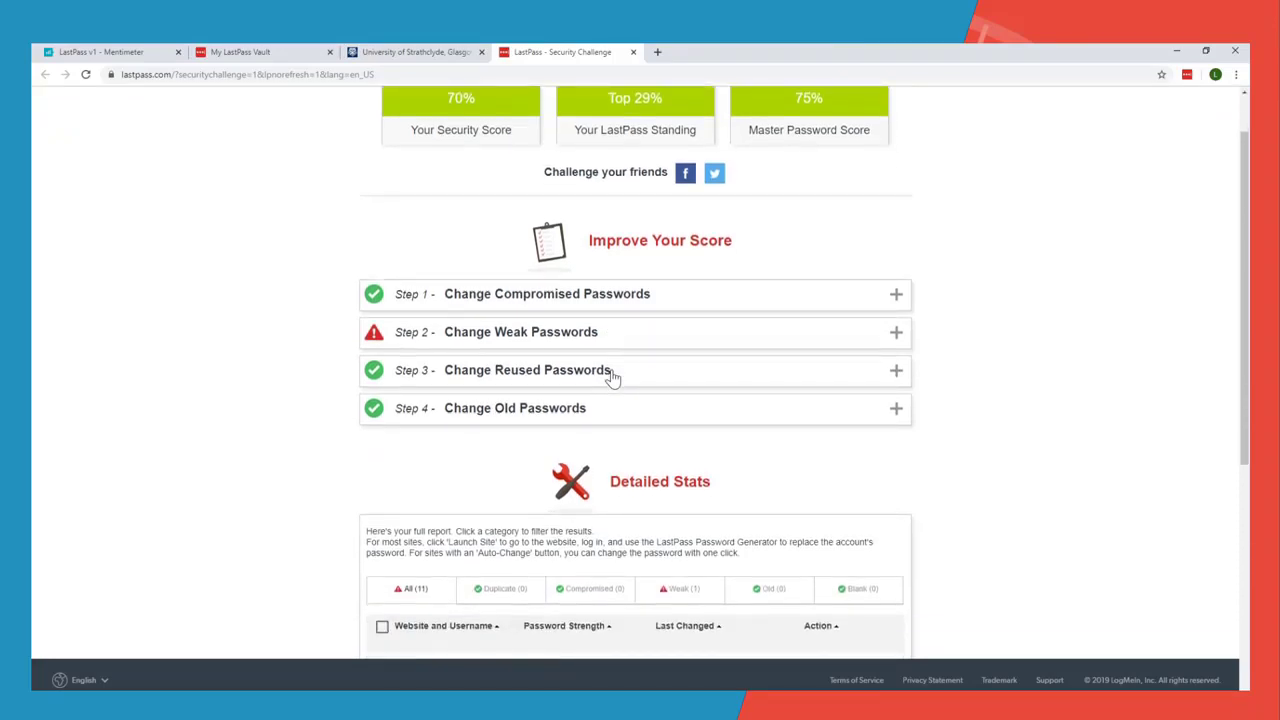
scroll(1122, 185, up, 1)
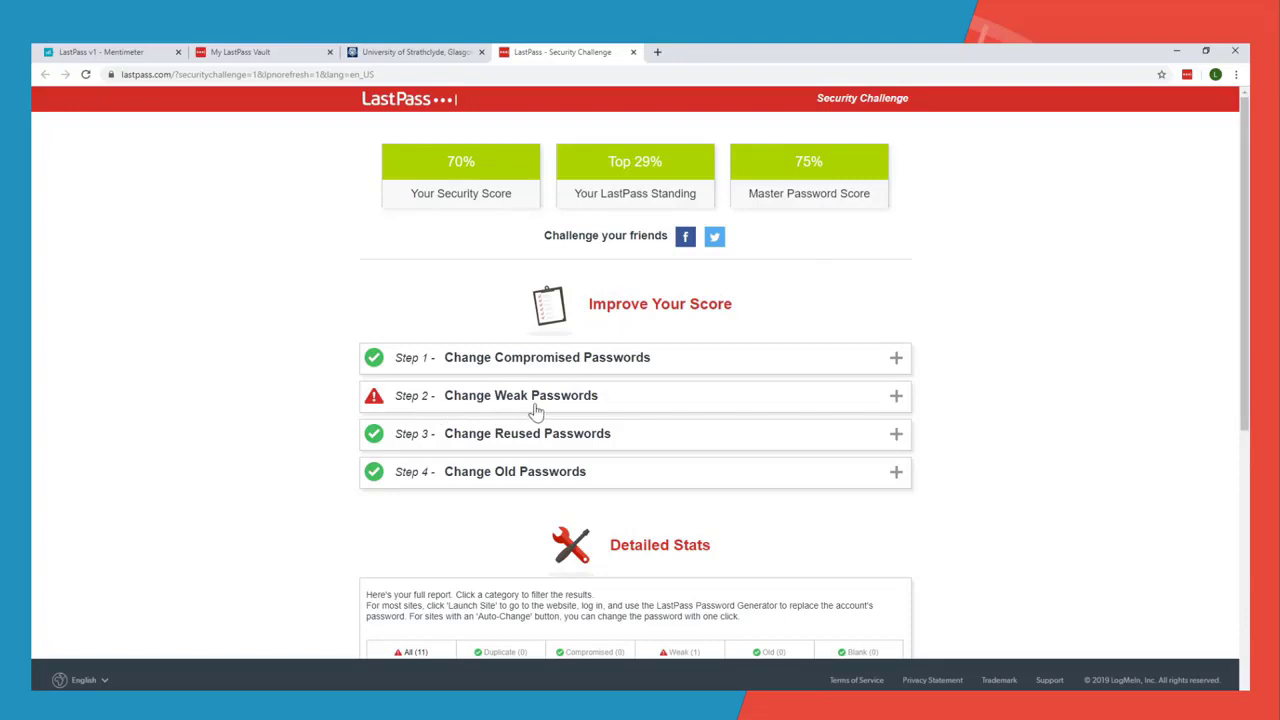
click(898, 401)
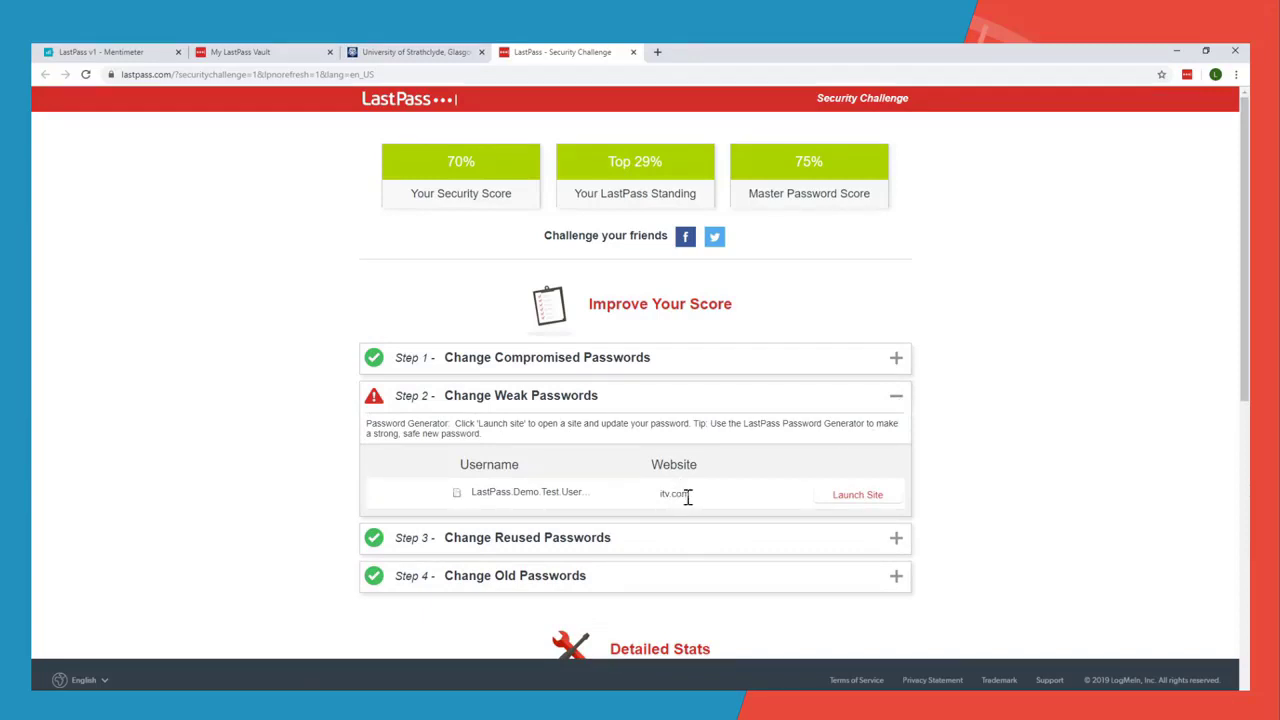
scroll(566, 479, down, 1)
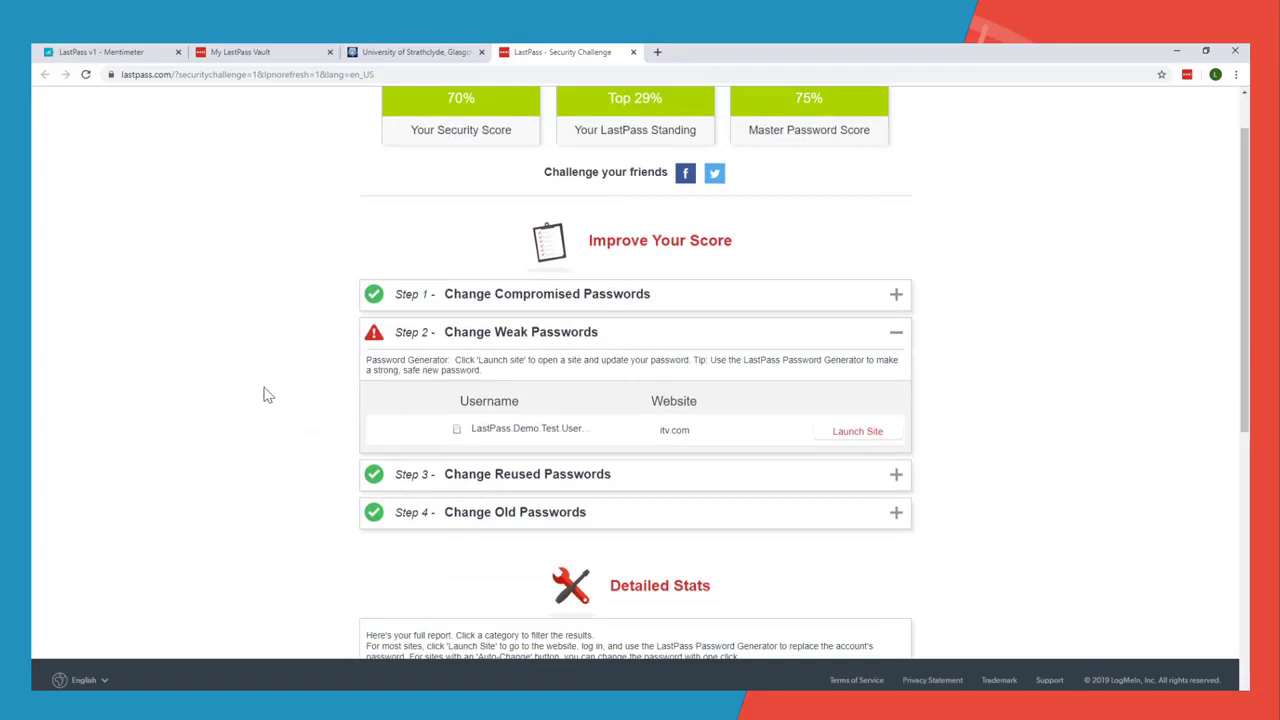
scroll(266, 392, down, 5)
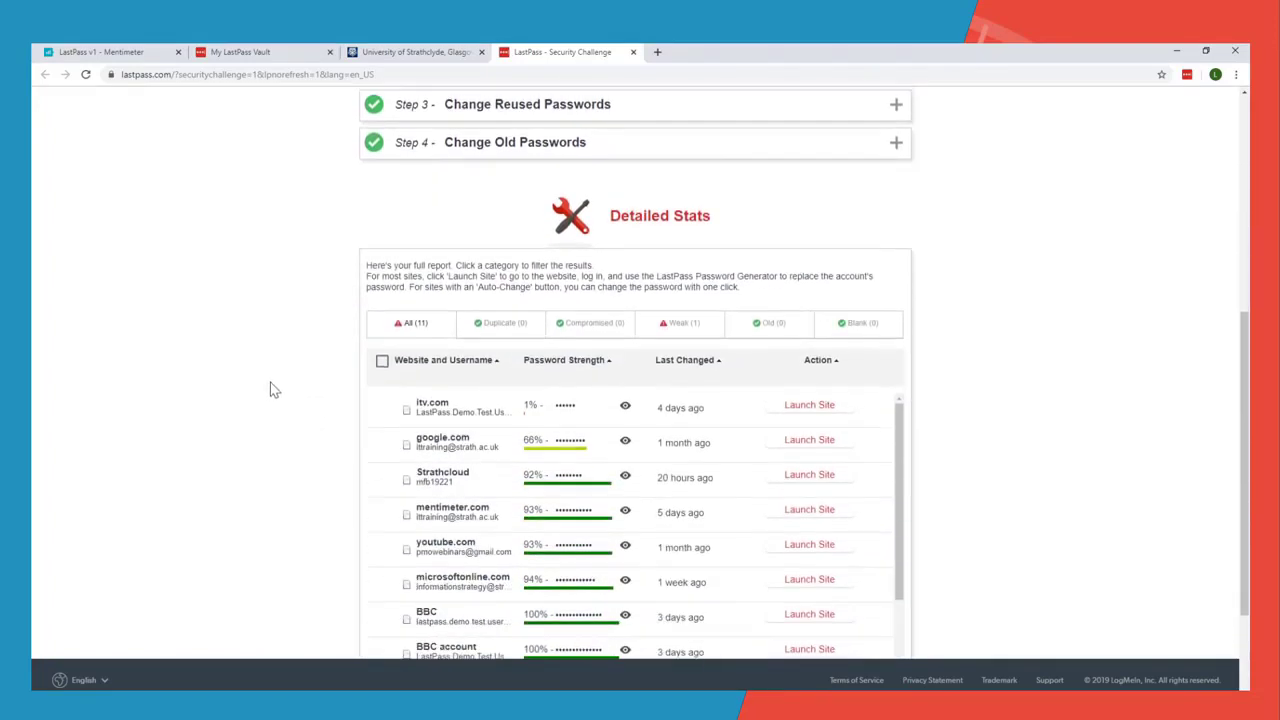
scroll(277, 388, down, 1)
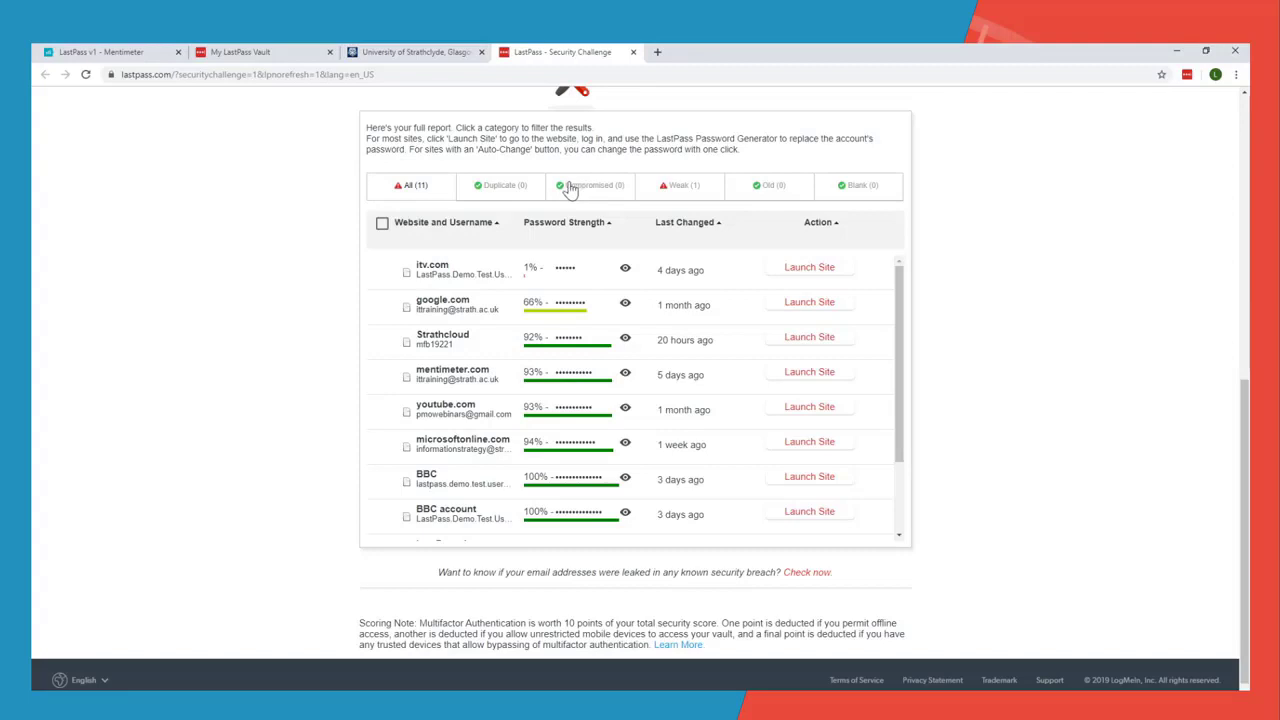
click(683, 190)
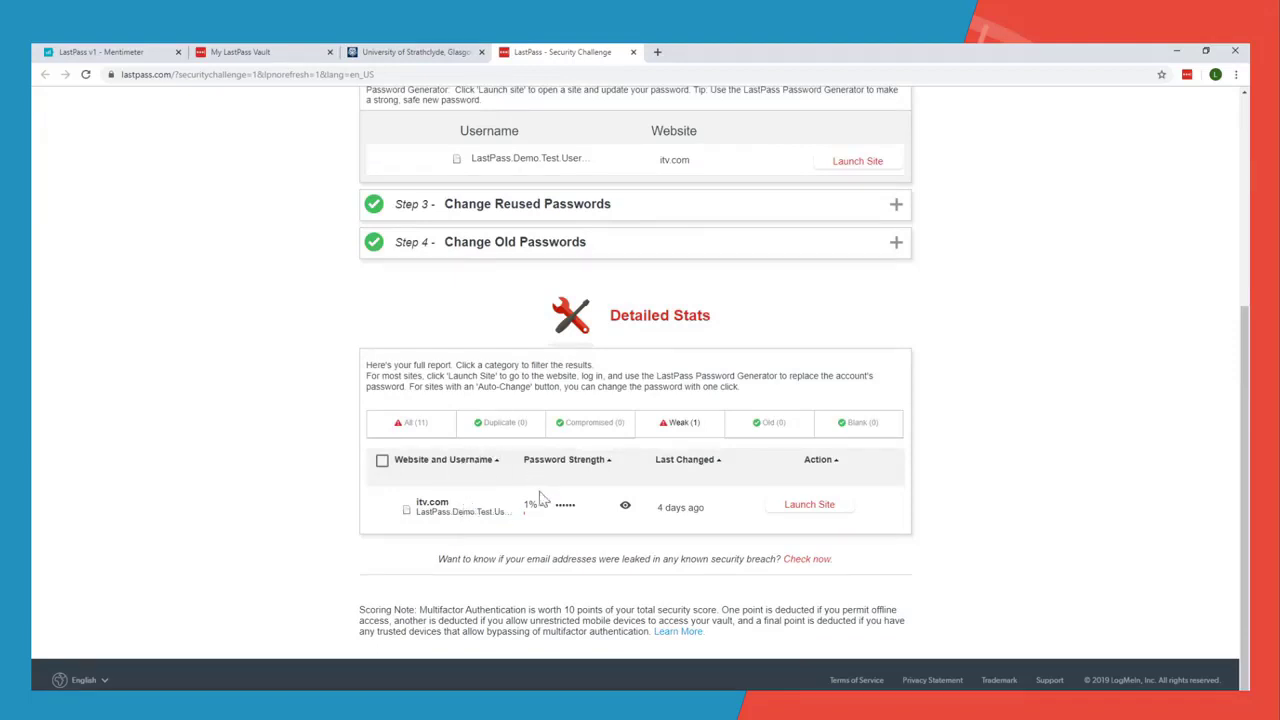
click(625, 508)
click(278, 58)
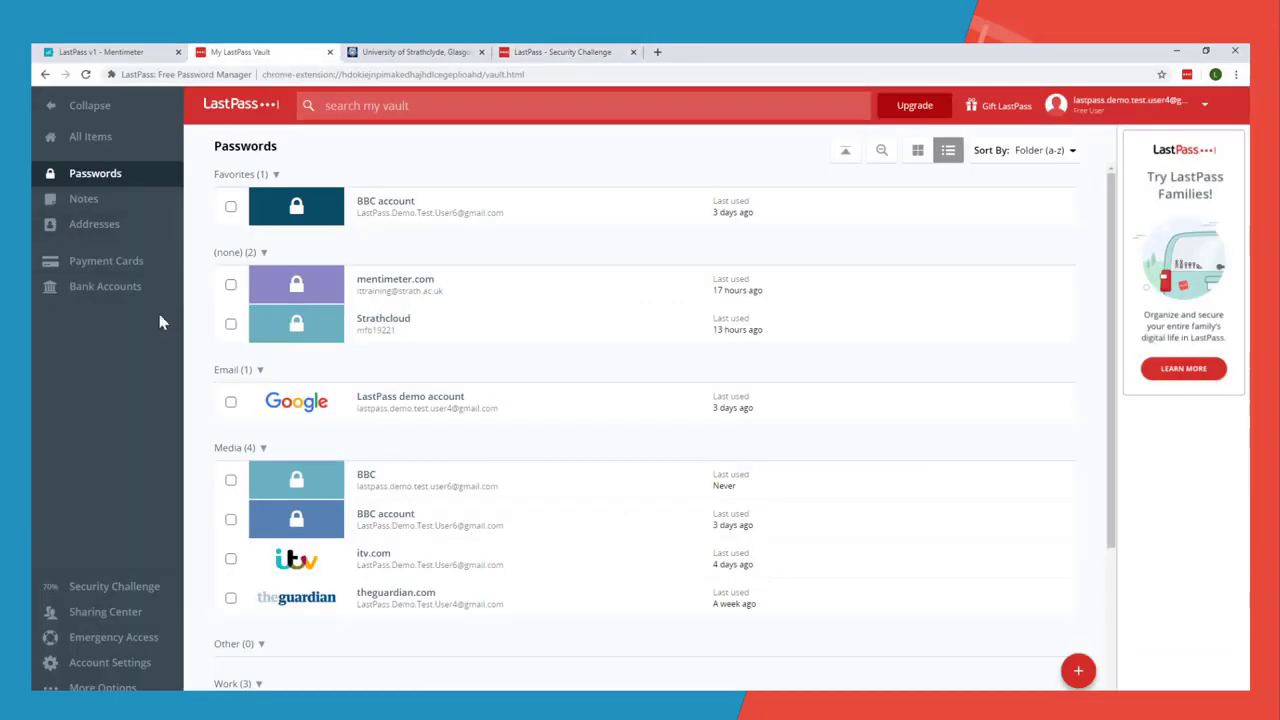
click(120, 665)
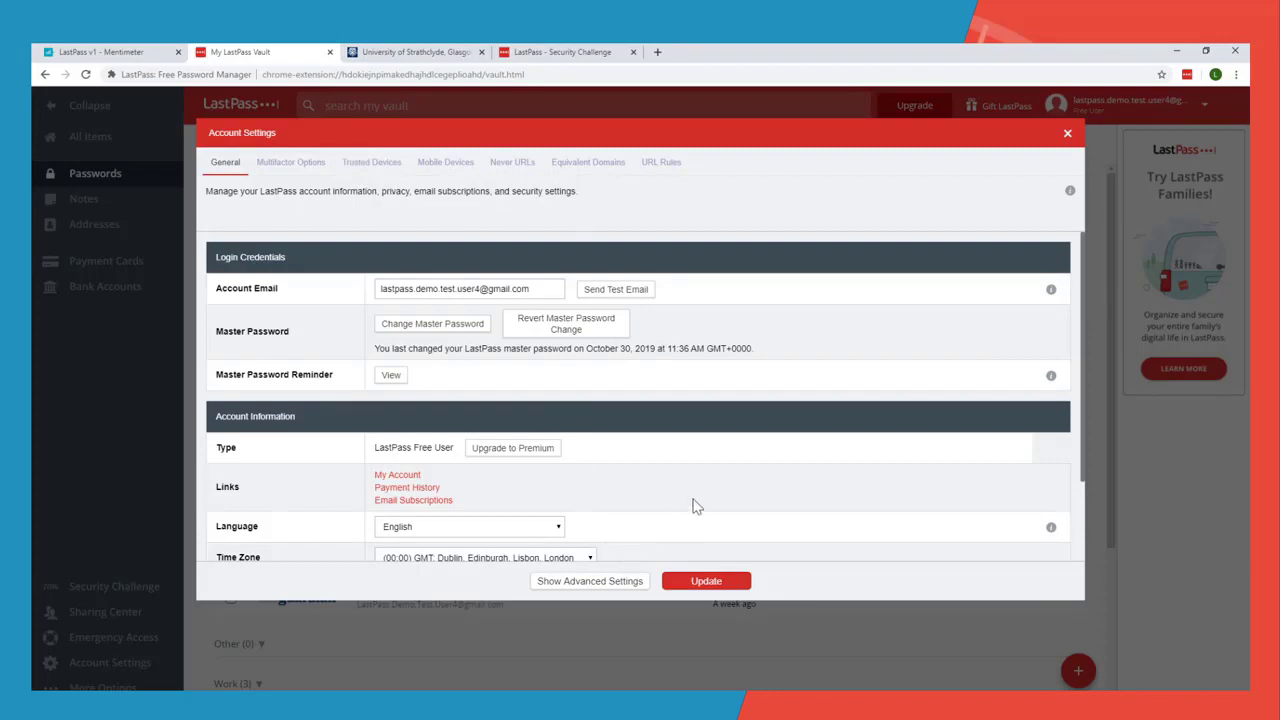
click(1067, 133)
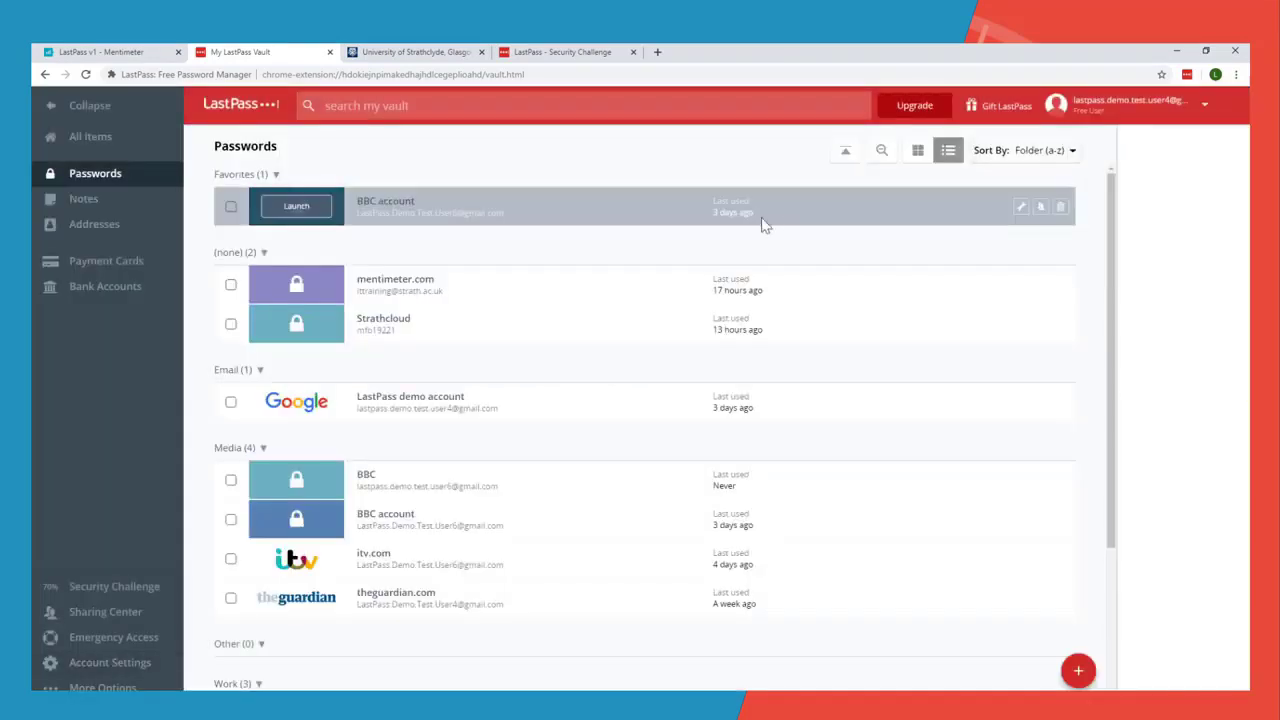
- Look at the More Options > Advanced menu, then close the options panel
click(105, 688)
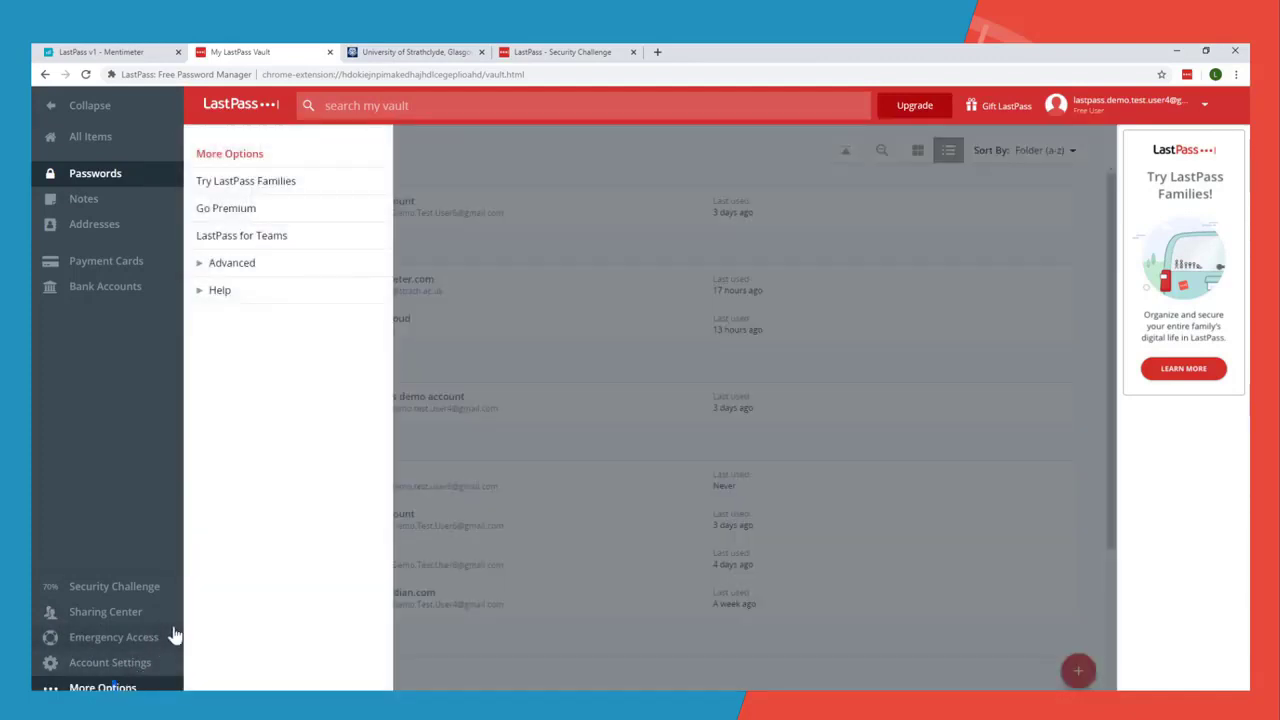
click(200, 270)
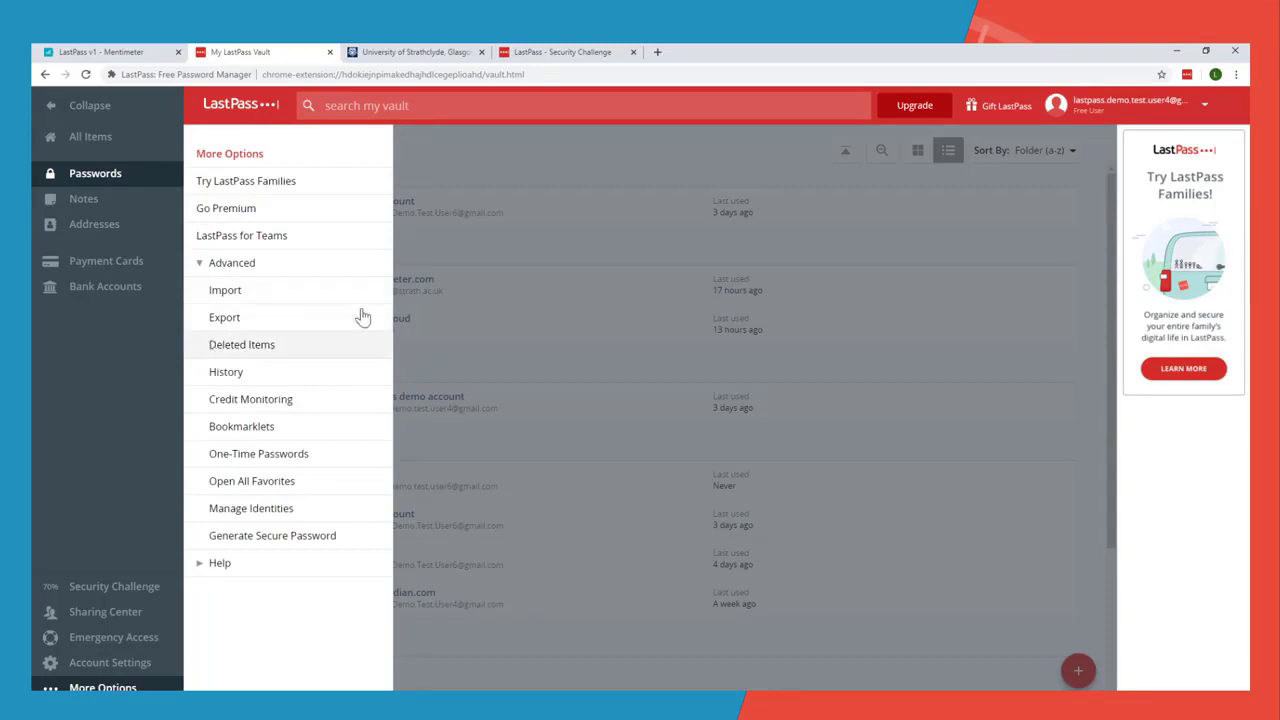
click(74, 321)
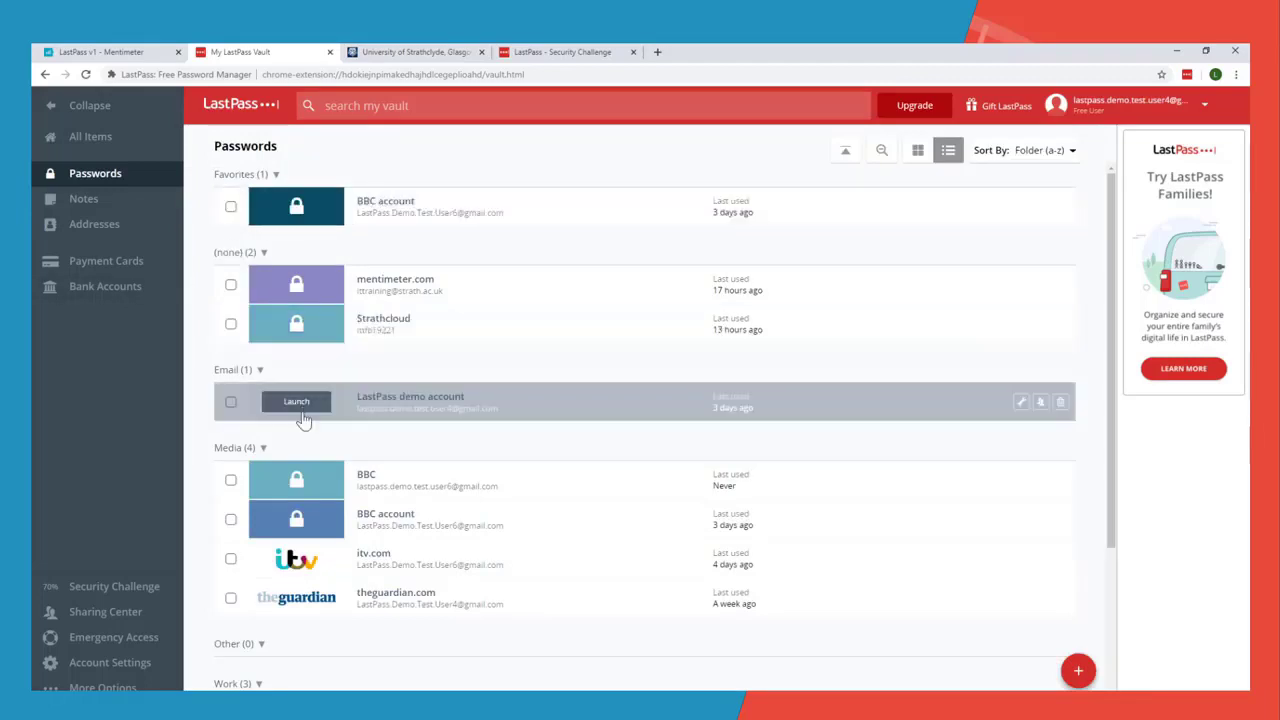
- Select the mentimeter.com login and delete it from the vault
scroll(300, 460, down, 1)
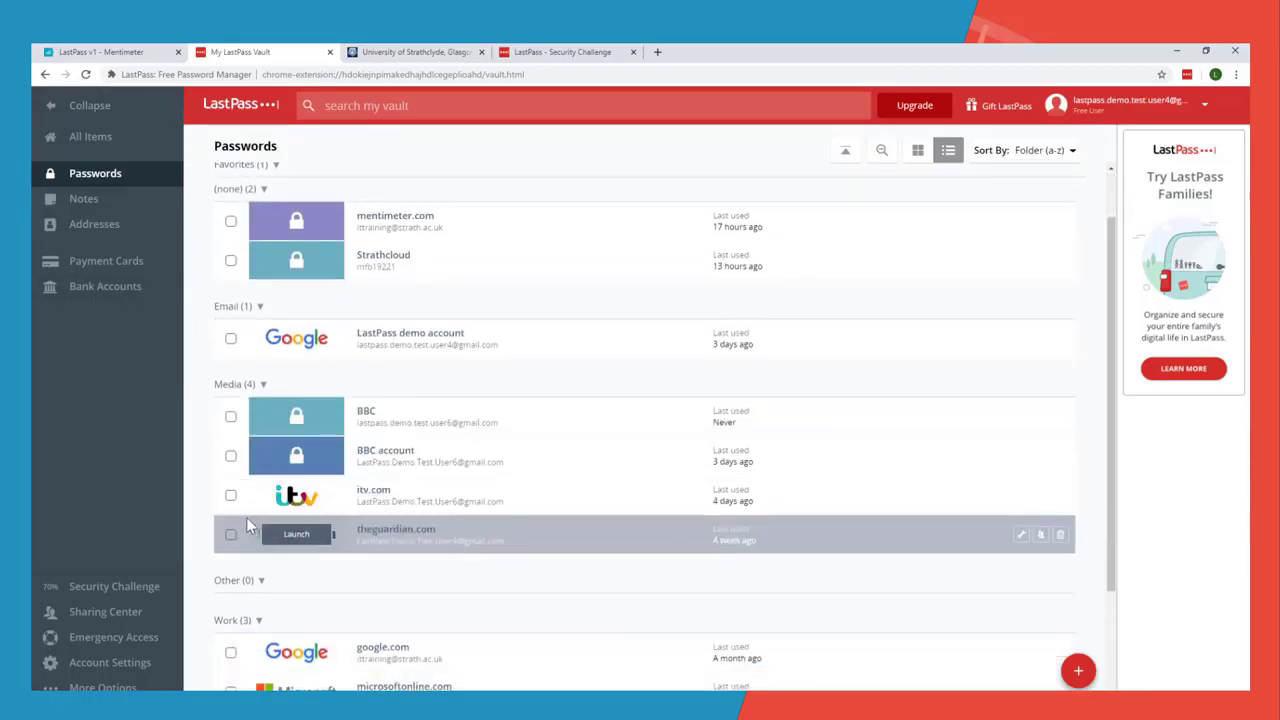
scroll(255, 522, down, 1)
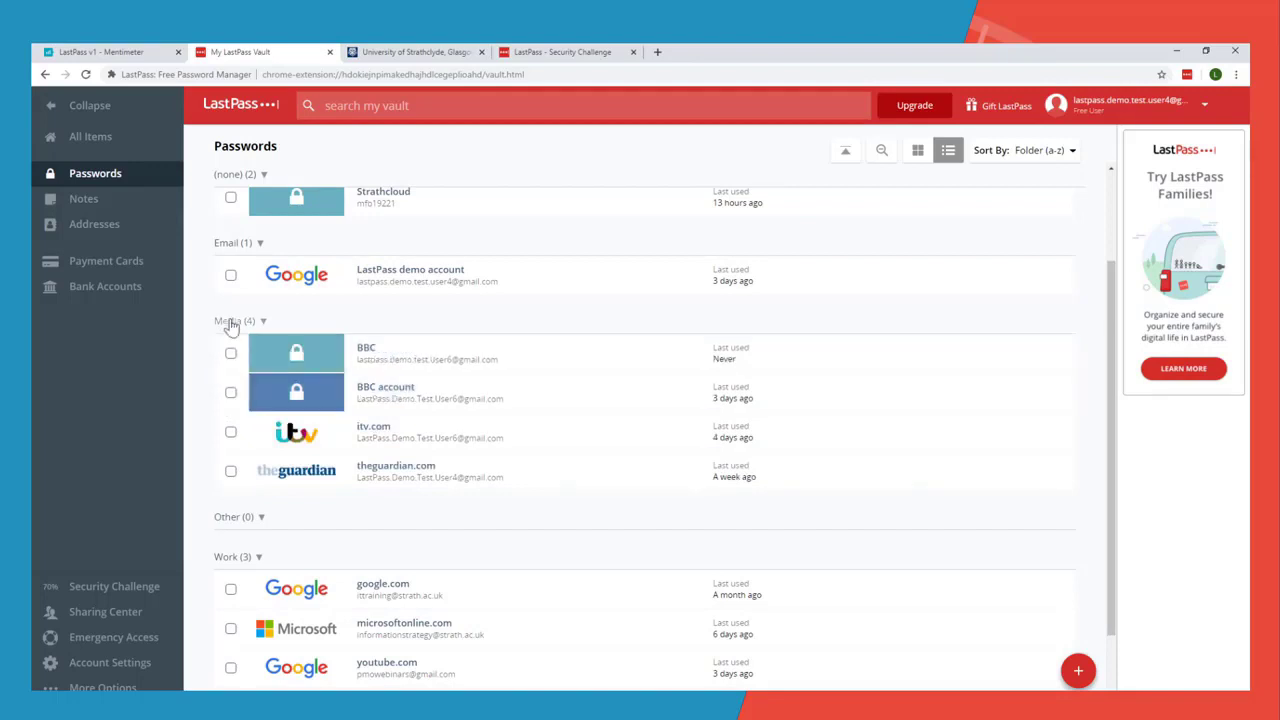
scroll(227, 270, up, 2)
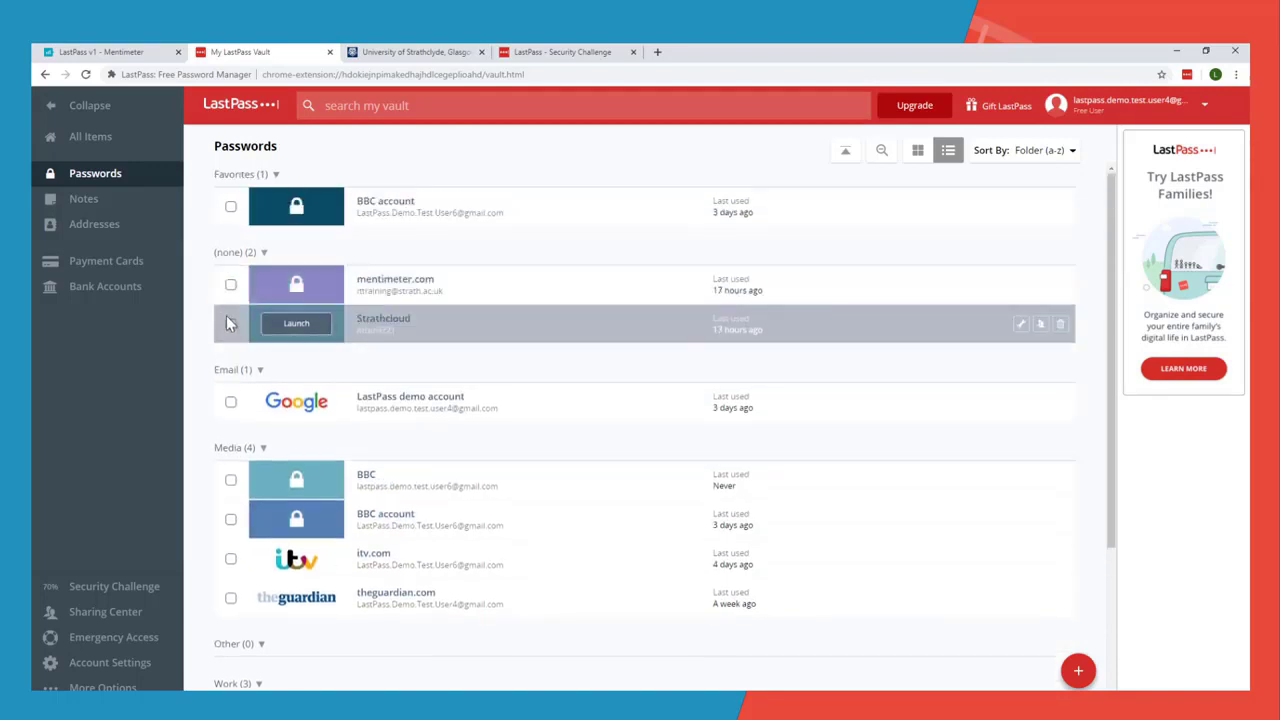
click(230, 284)
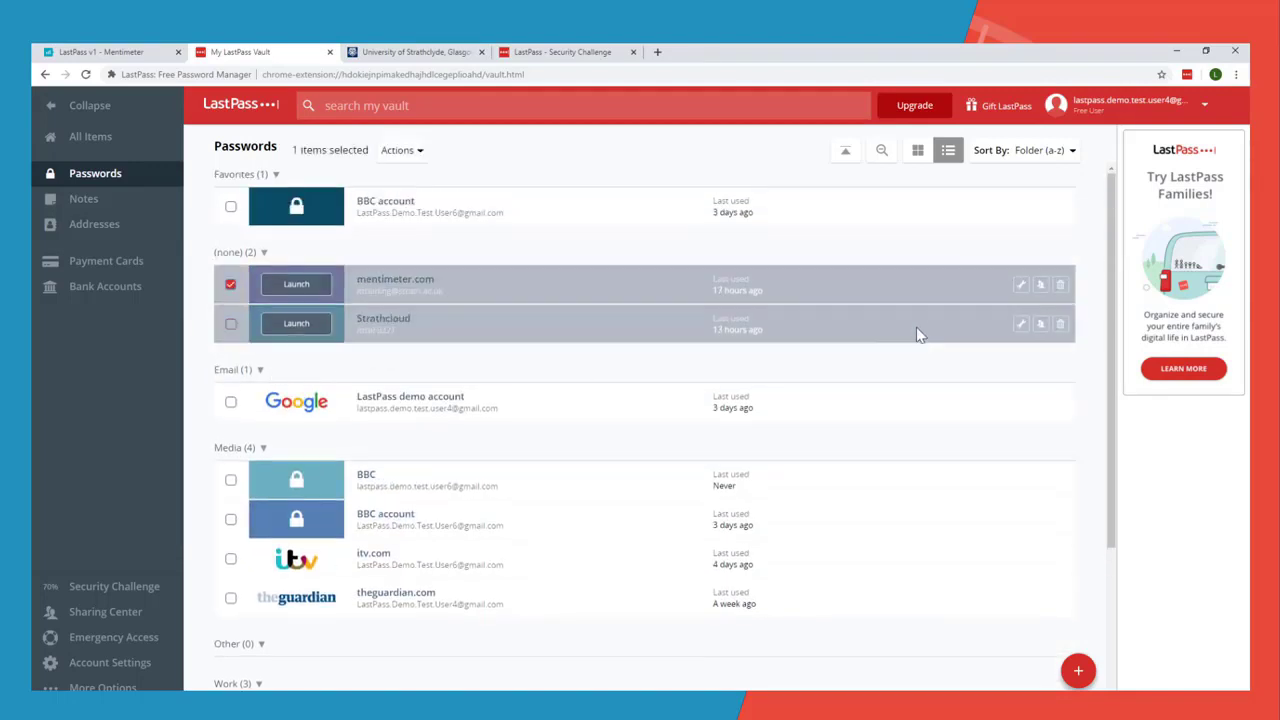
click(1060, 285)
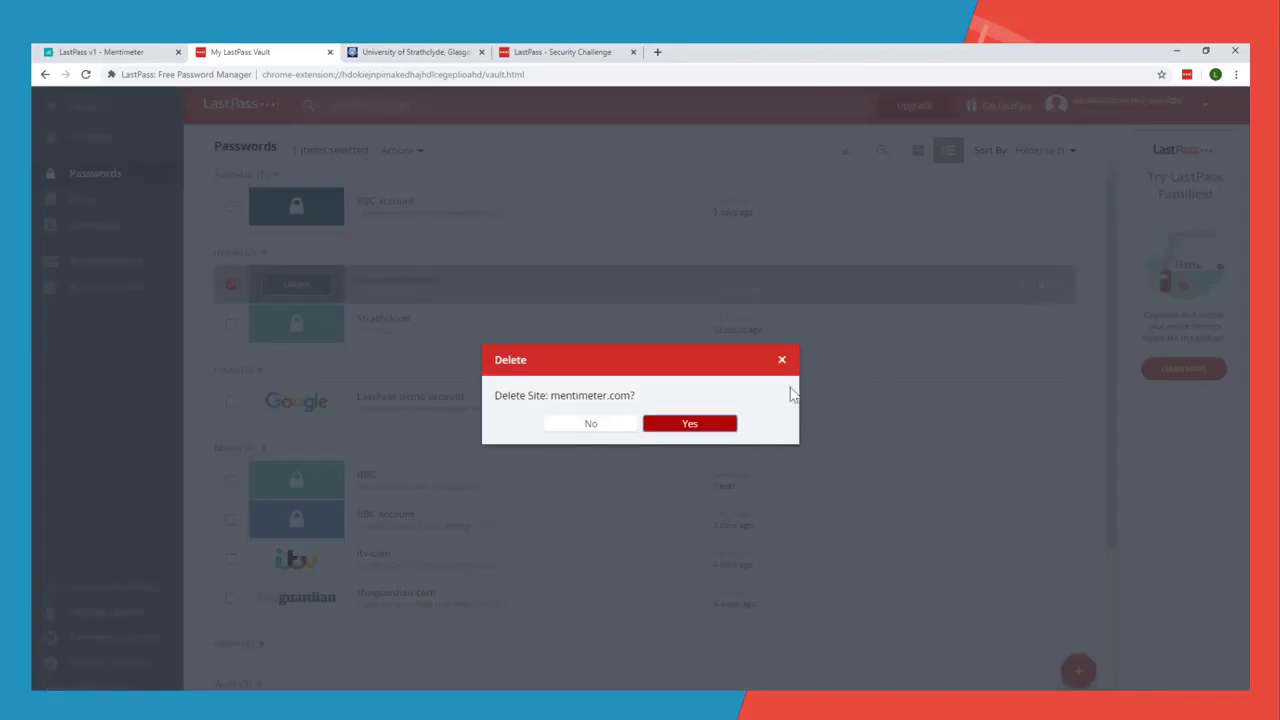
click(717, 428)
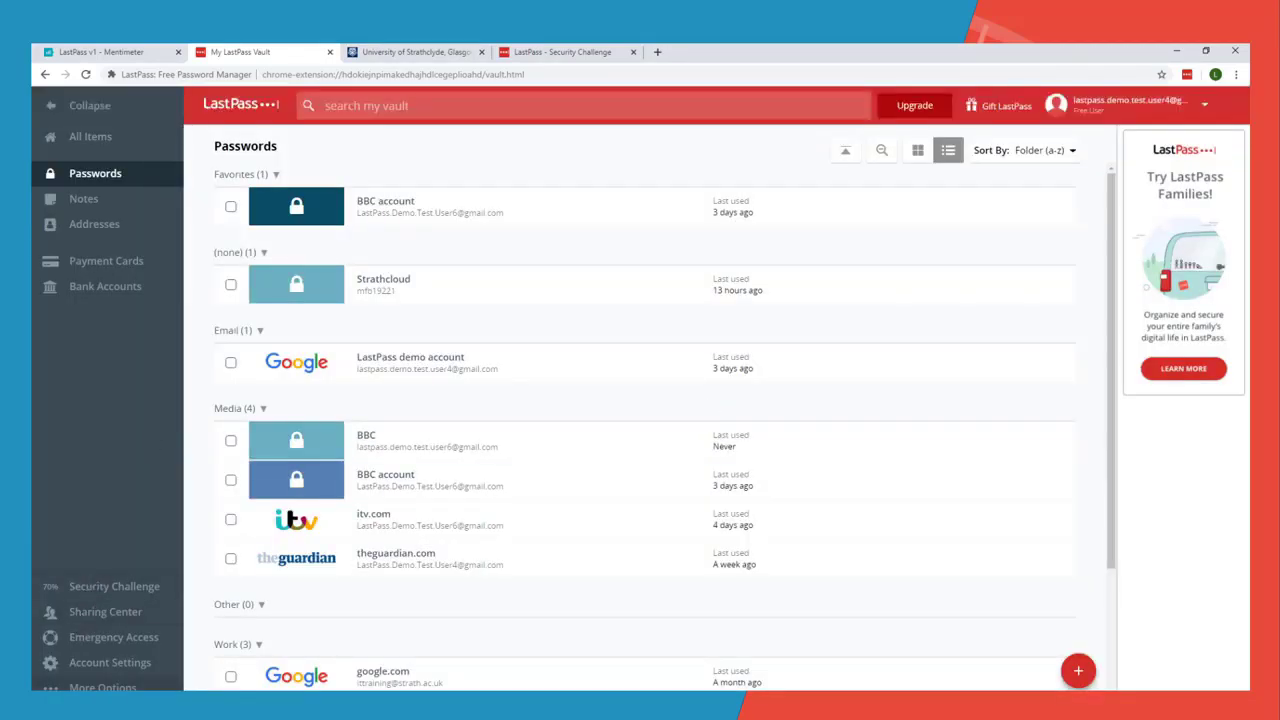
- Restore mentimeter.com from Advanced > Deleted Items, then return to All Items
click(95, 687)
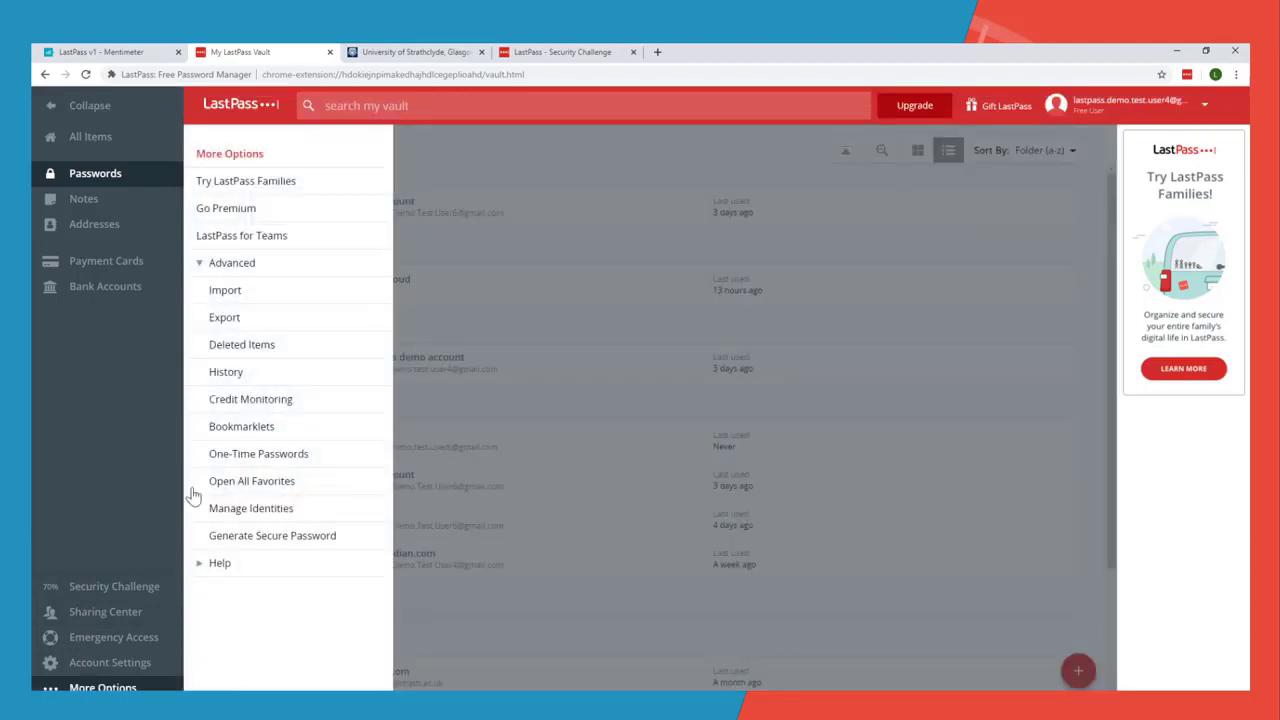
click(281, 352)
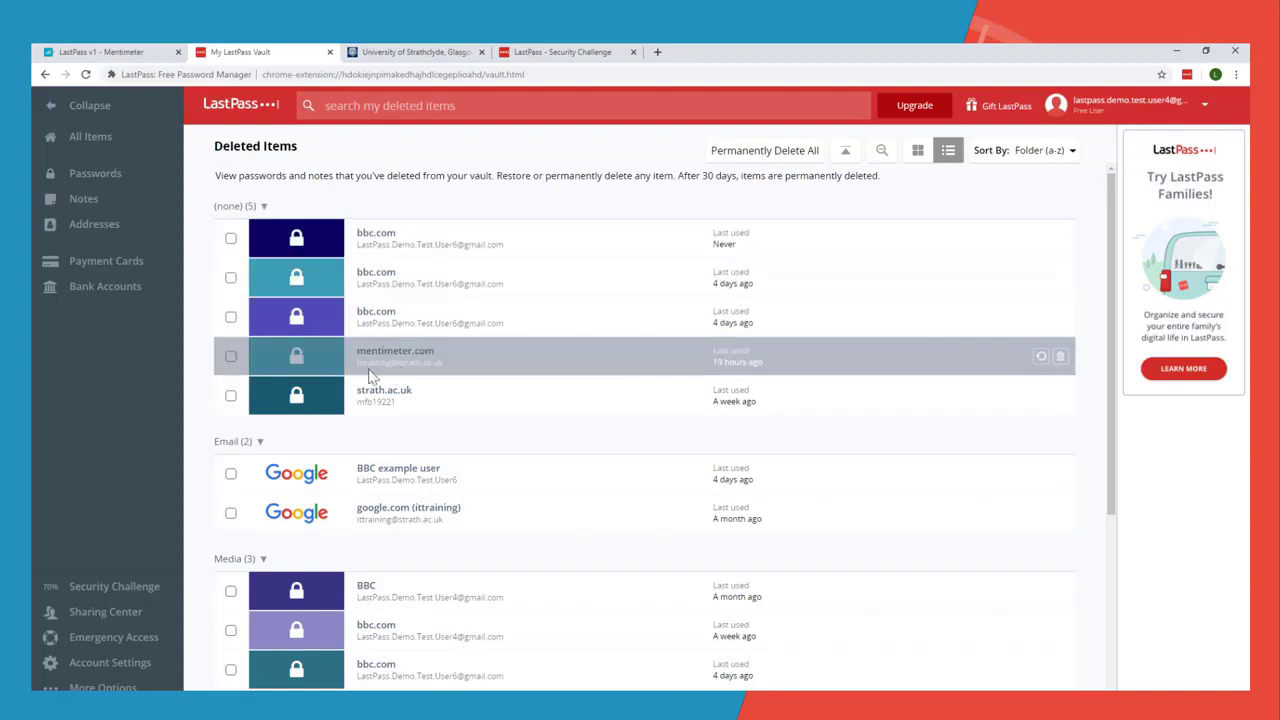
click(231, 358)
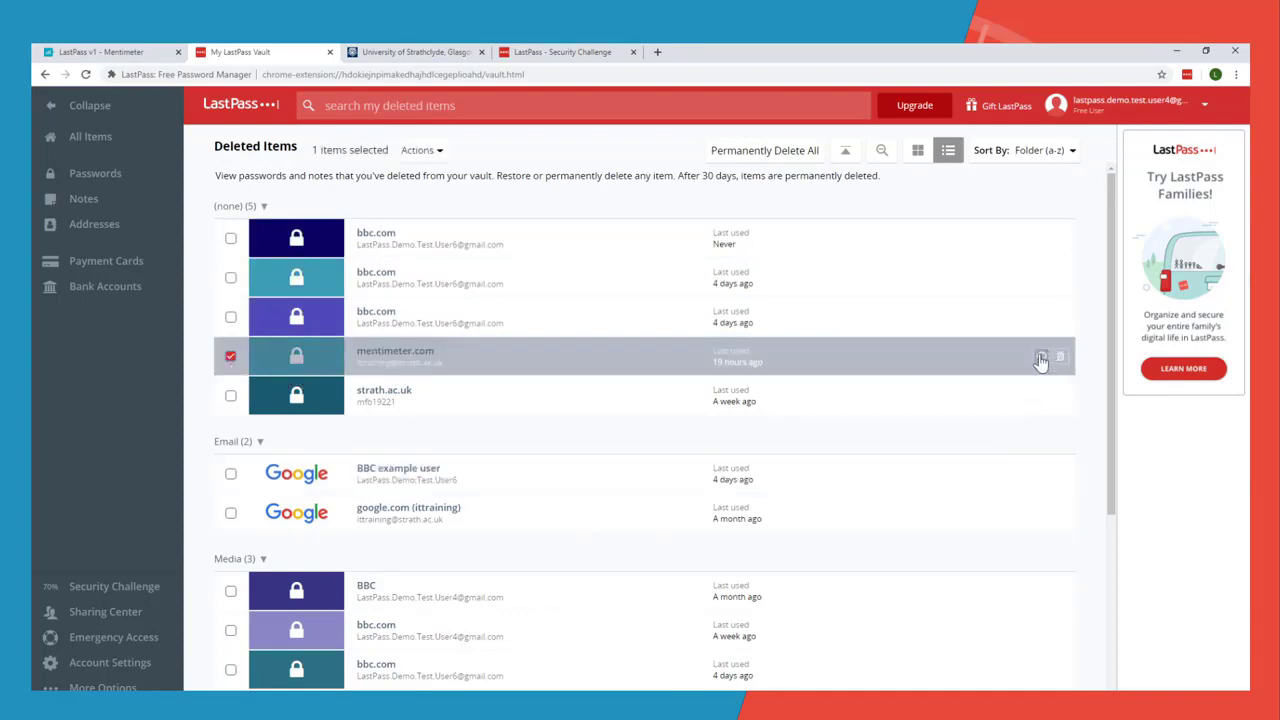
click(1040, 358)
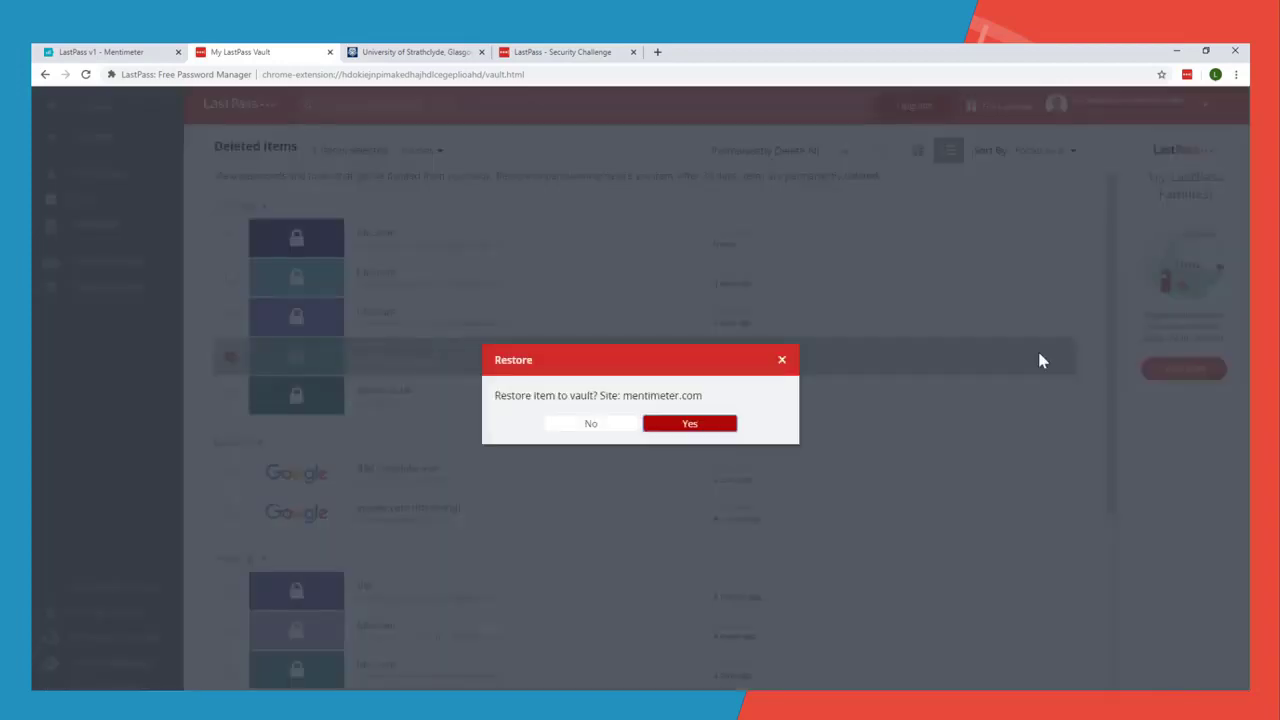
click(690, 424)
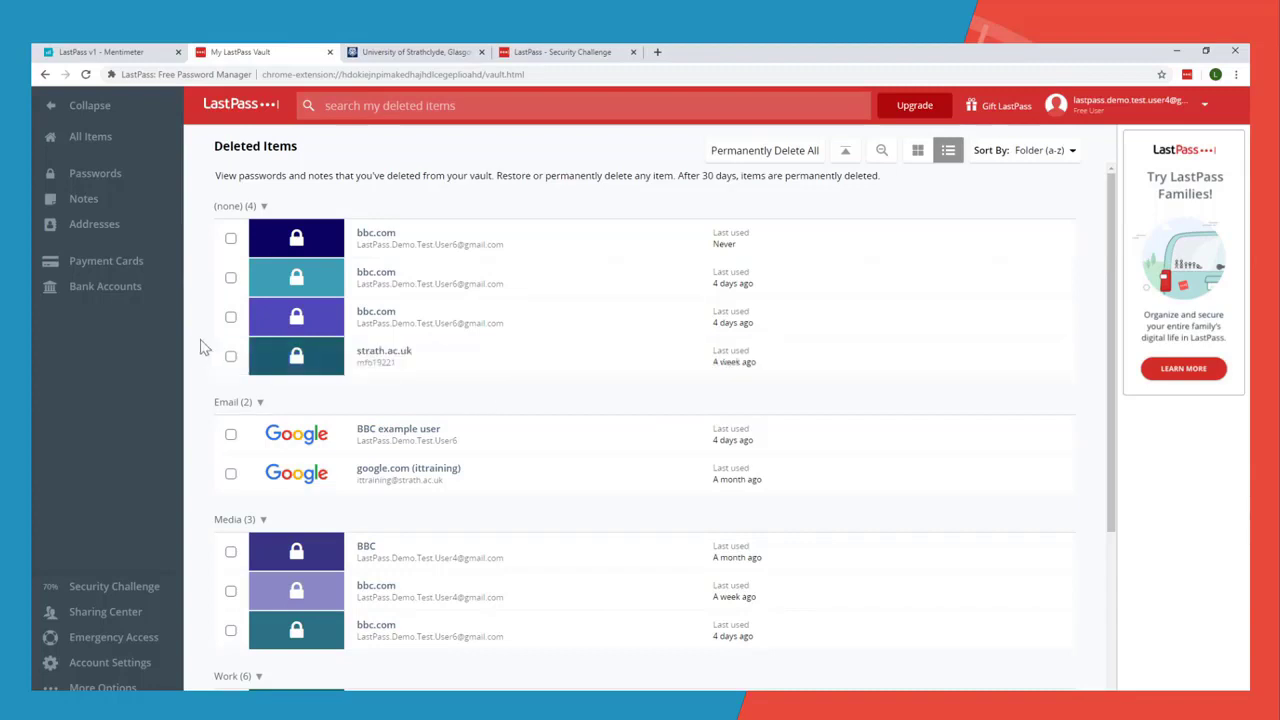
click(95, 139)
- Switch the vault sidebar to the Passwords category
click(92, 176)
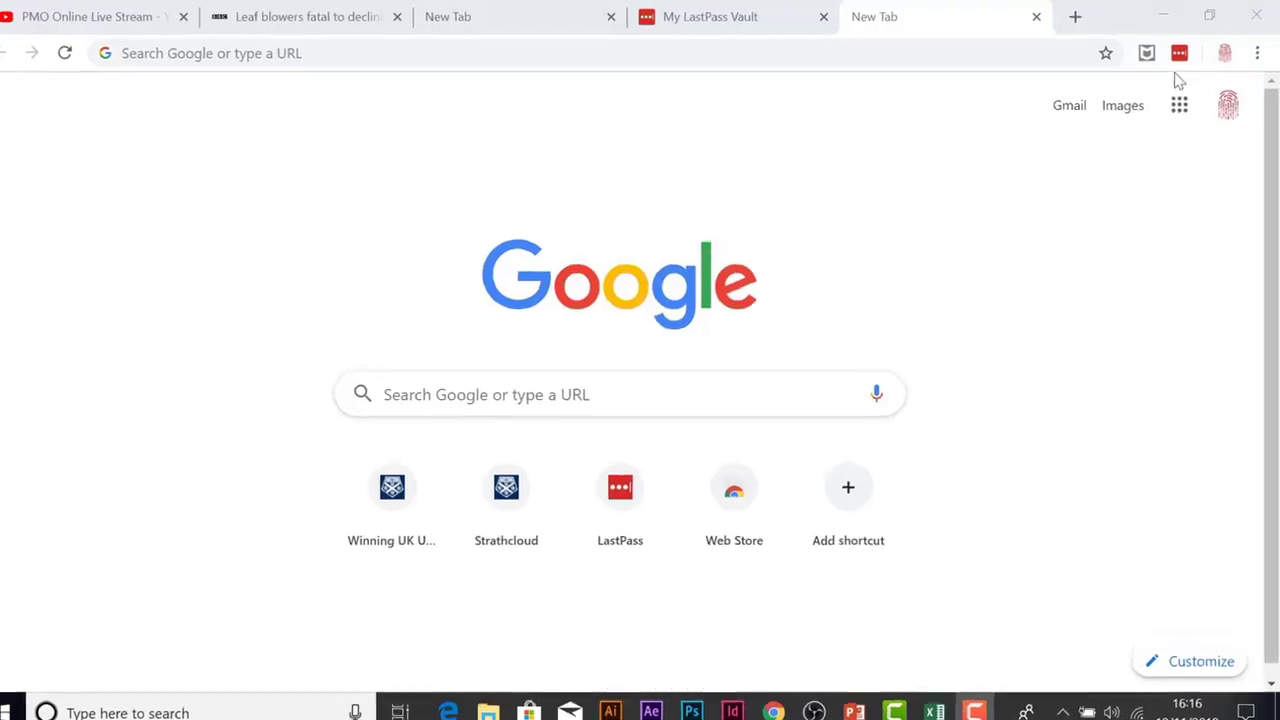
- Open the favourited theguardian.com login, confirm its folder is Media, and cancel without changes
click(1179, 53)
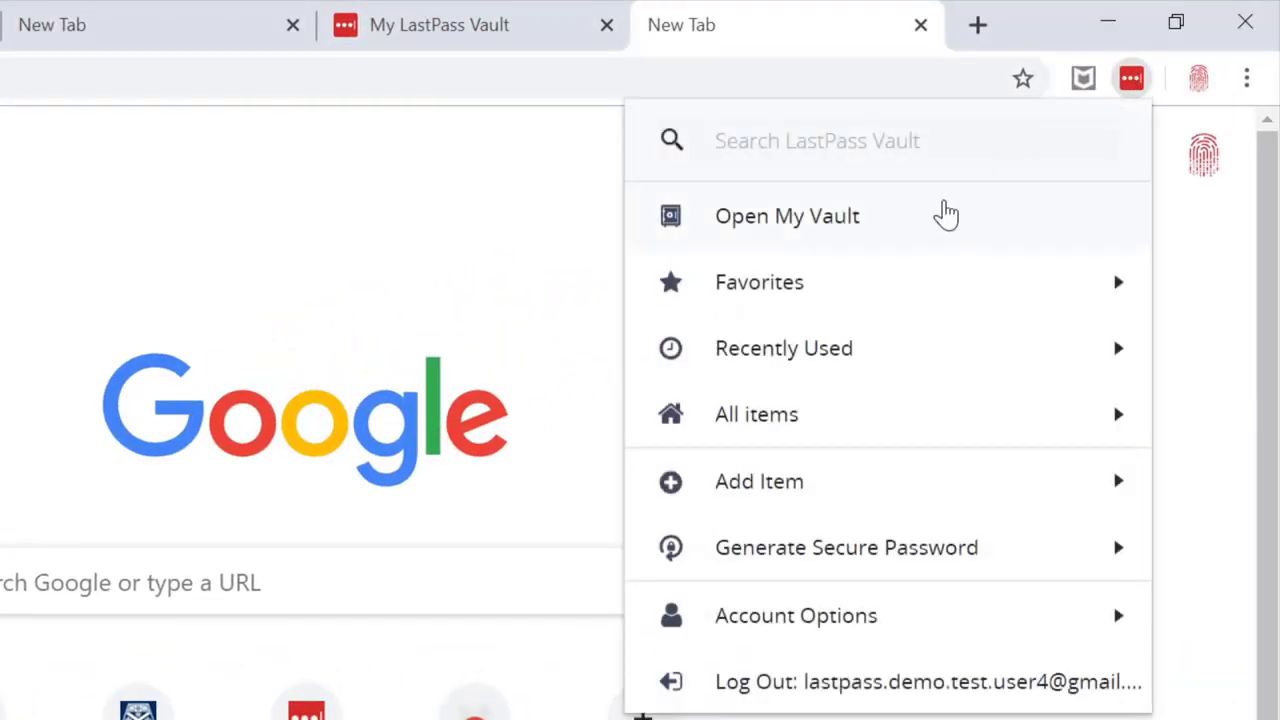
click(949, 289)
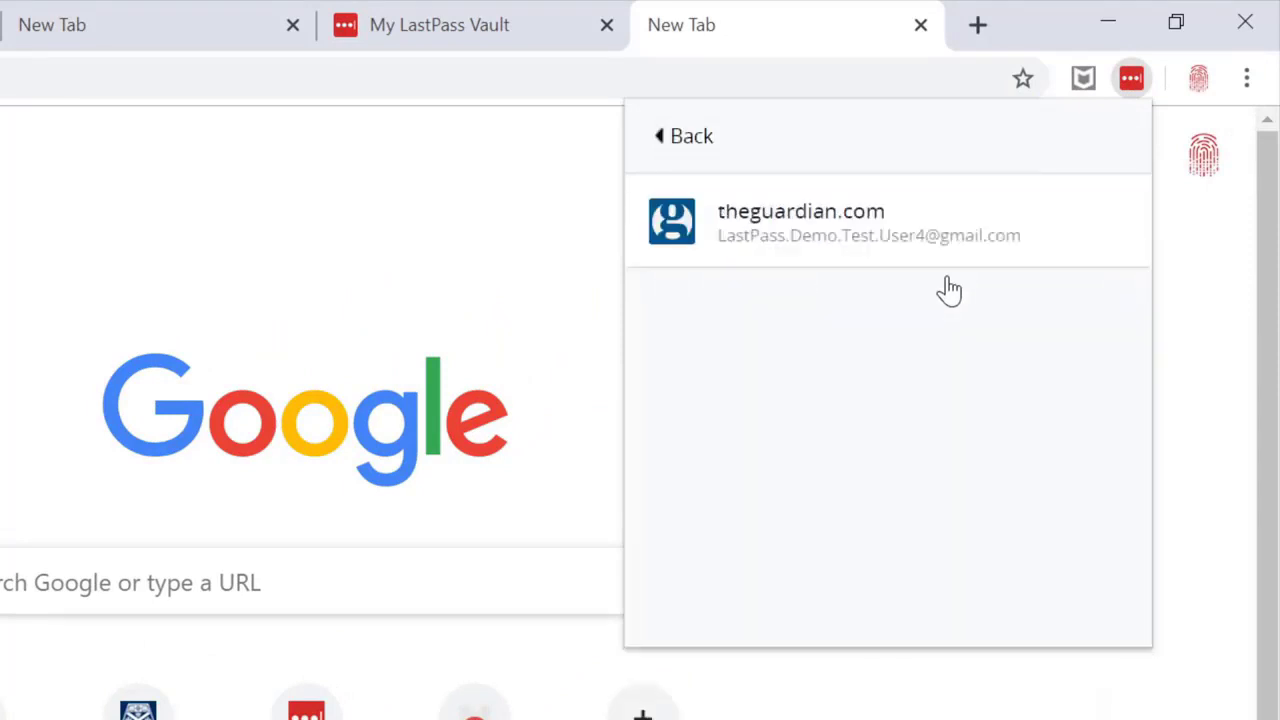
mouse_move(949, 257)
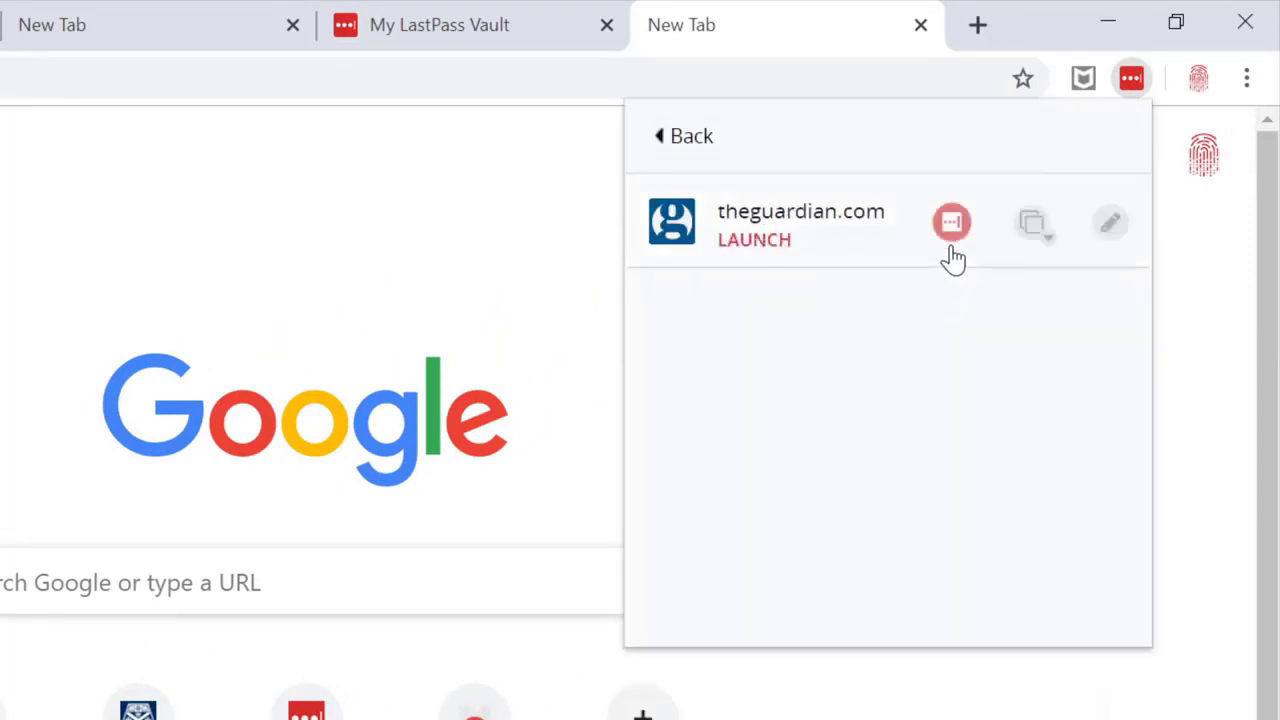
click(1031, 236)
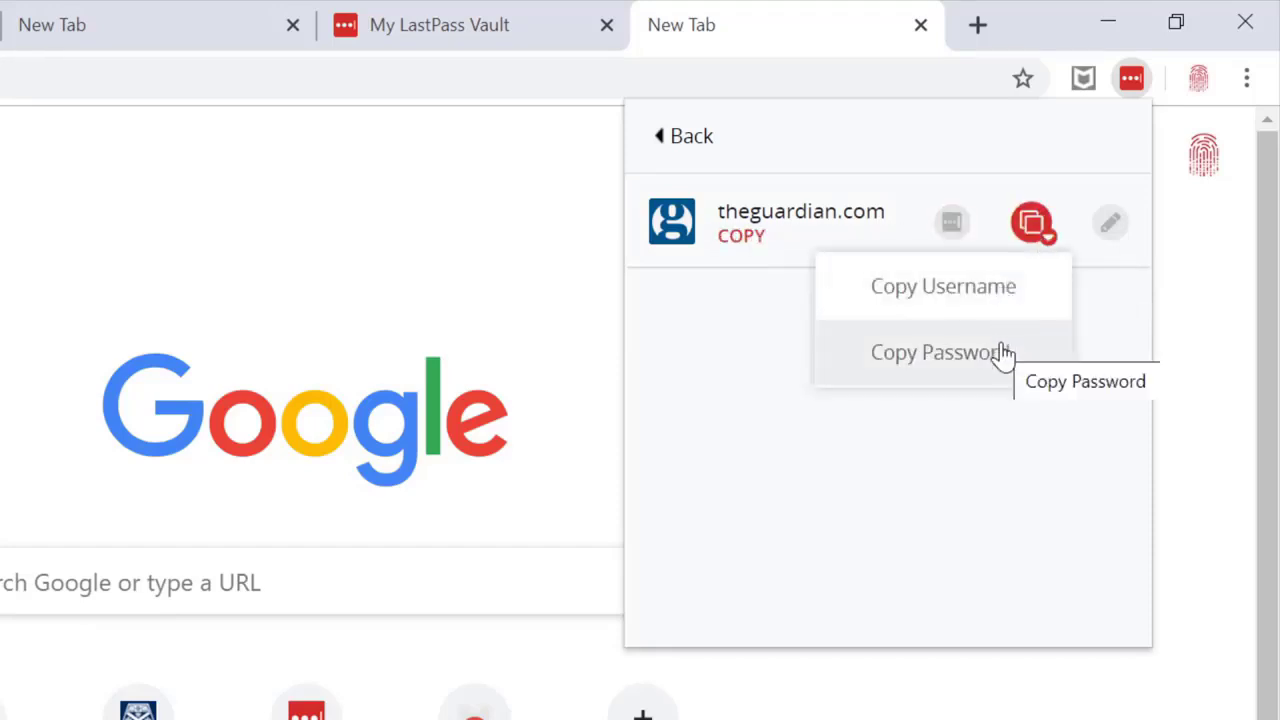
click(1113, 228)
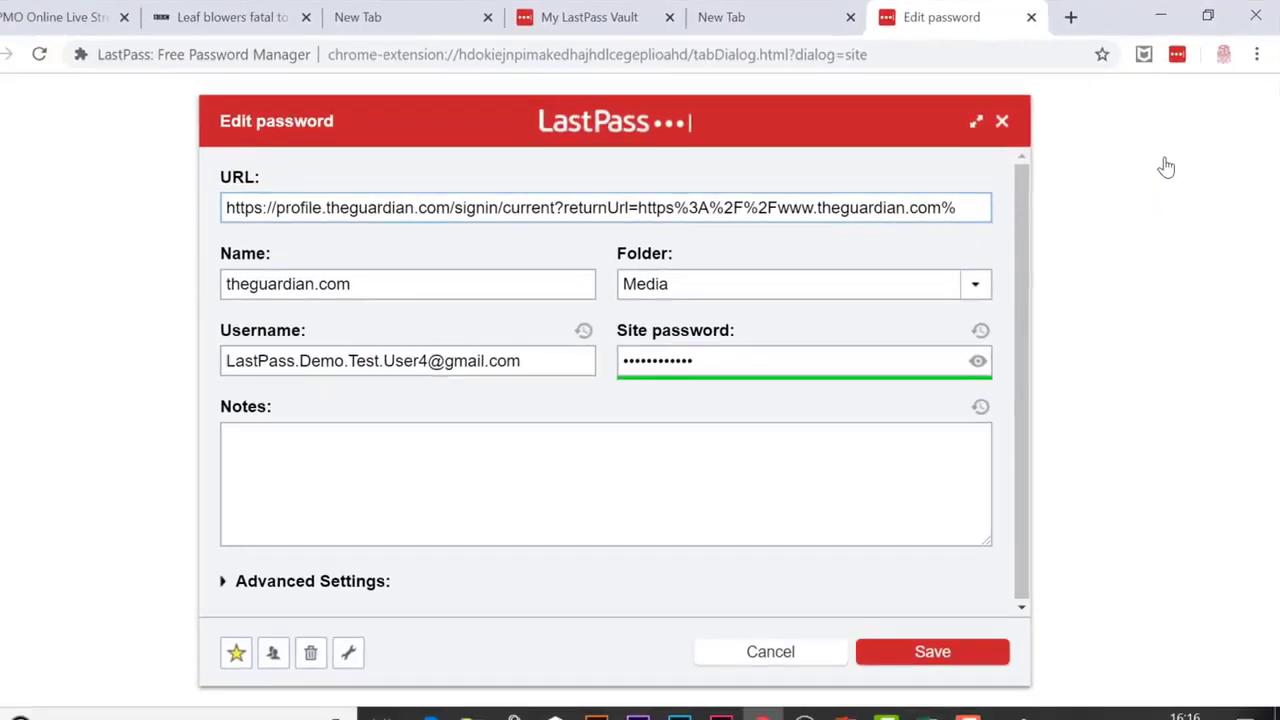
click(976, 284)
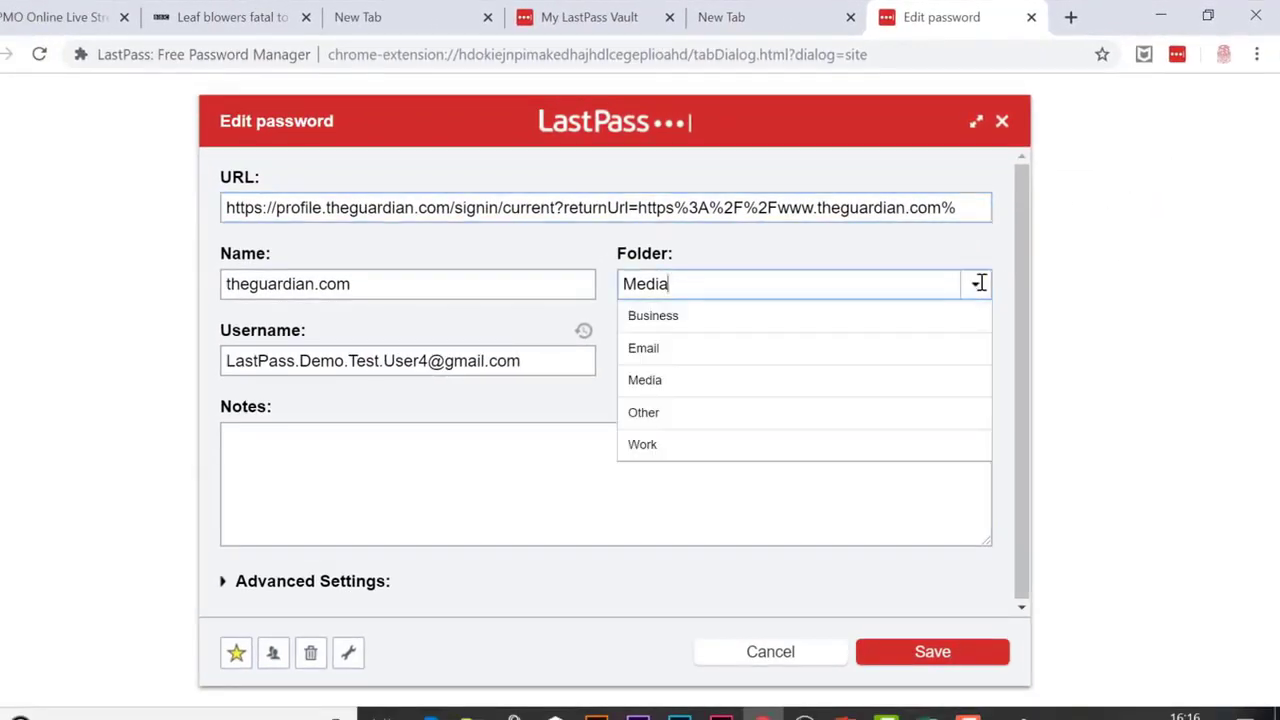
click(981, 283)
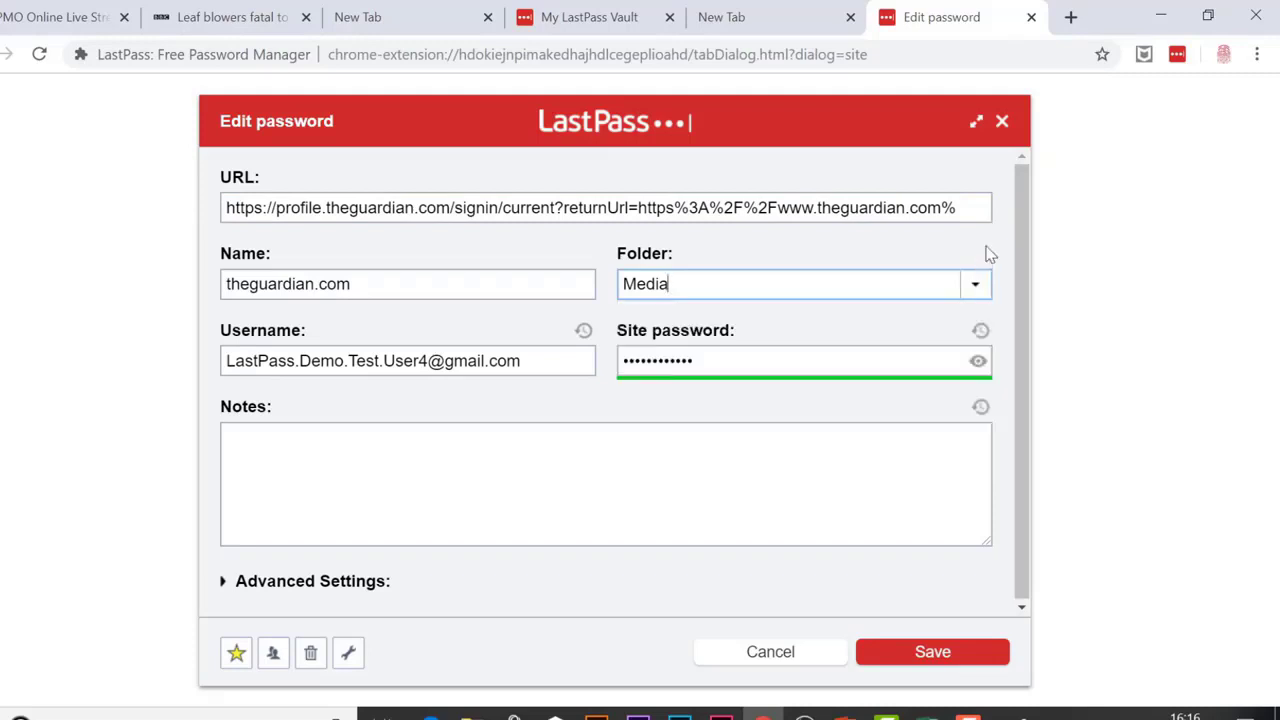
click(809, 660)
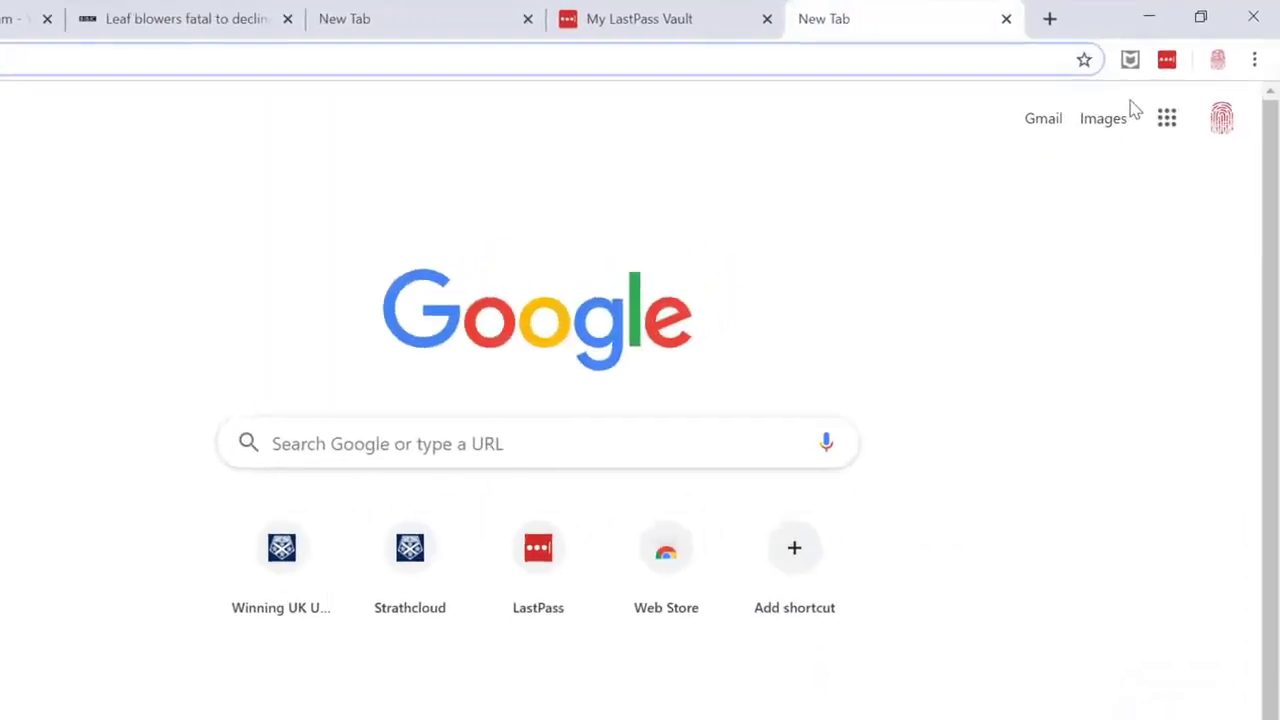
click(1177, 54)
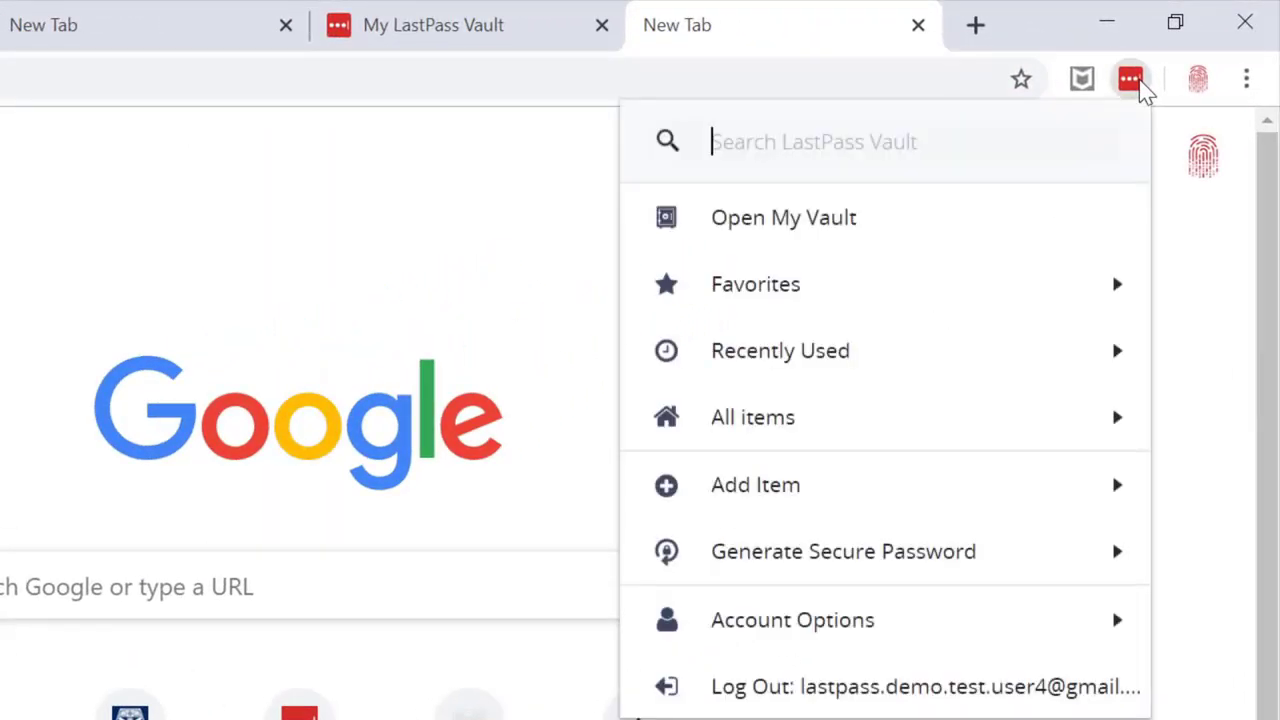
click(943, 362)
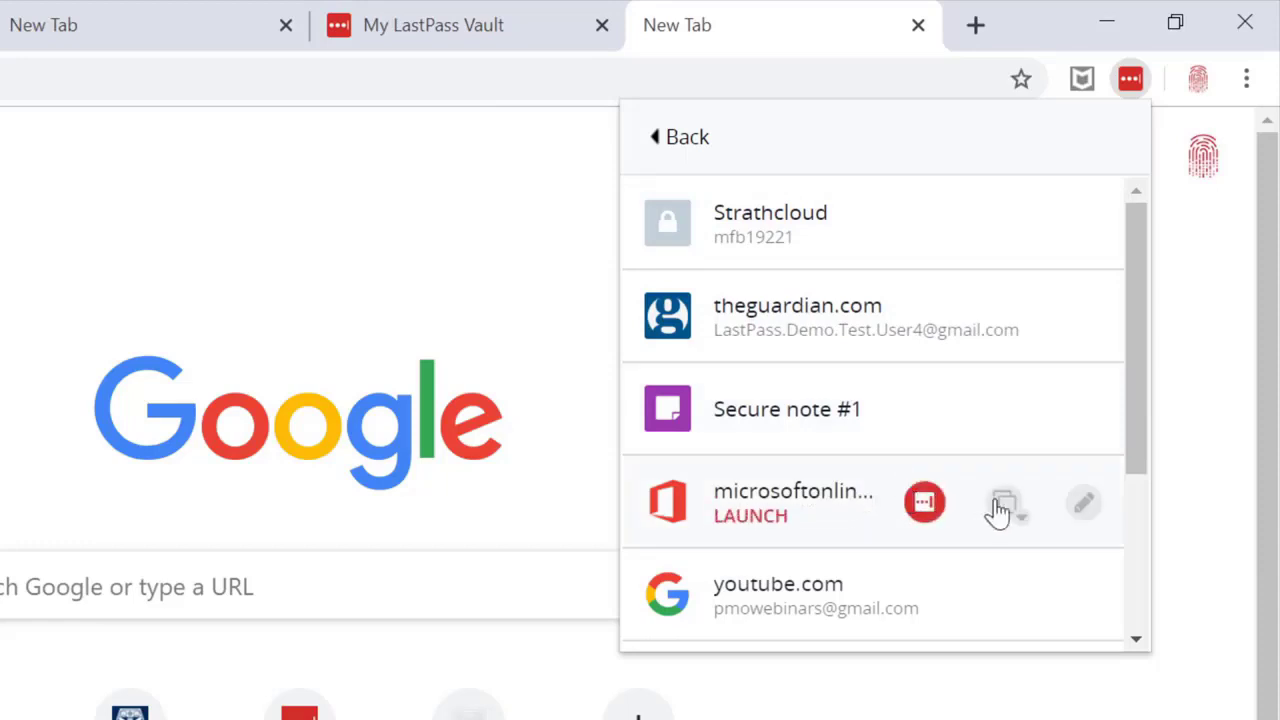
drag(1139, 434, 1183, 638)
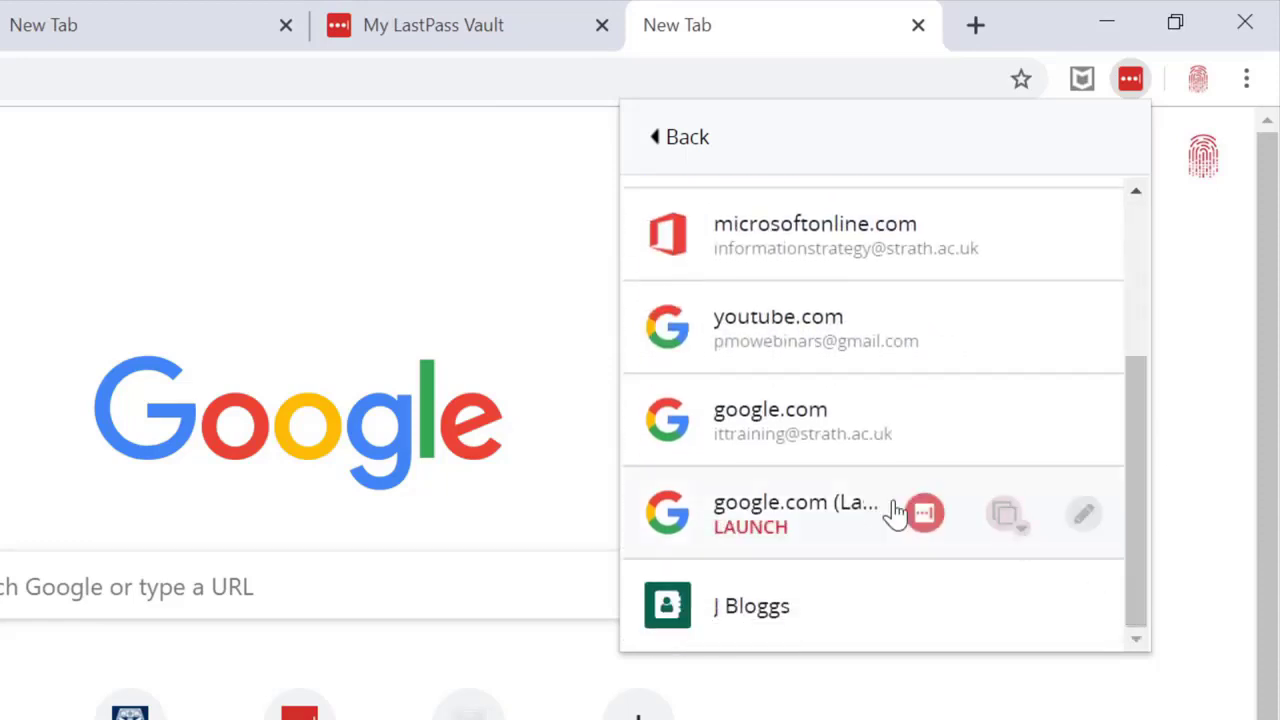
click(1003, 515)
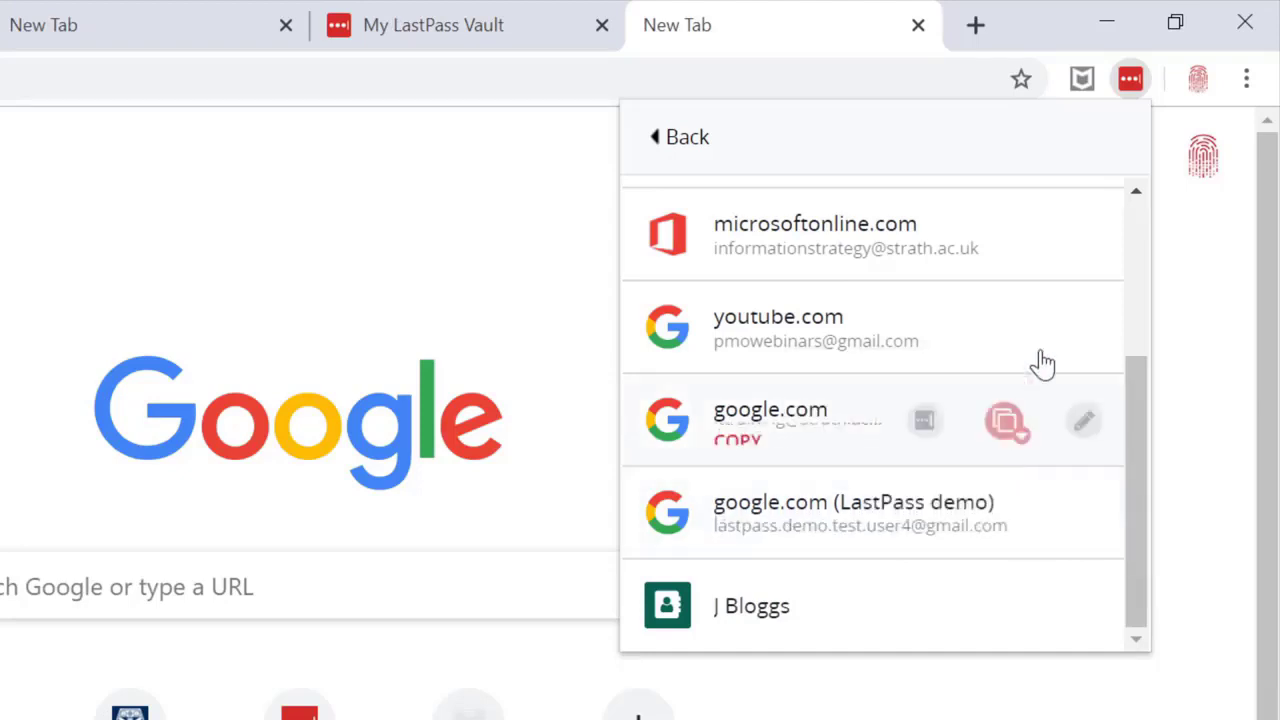
click(1142, 82)
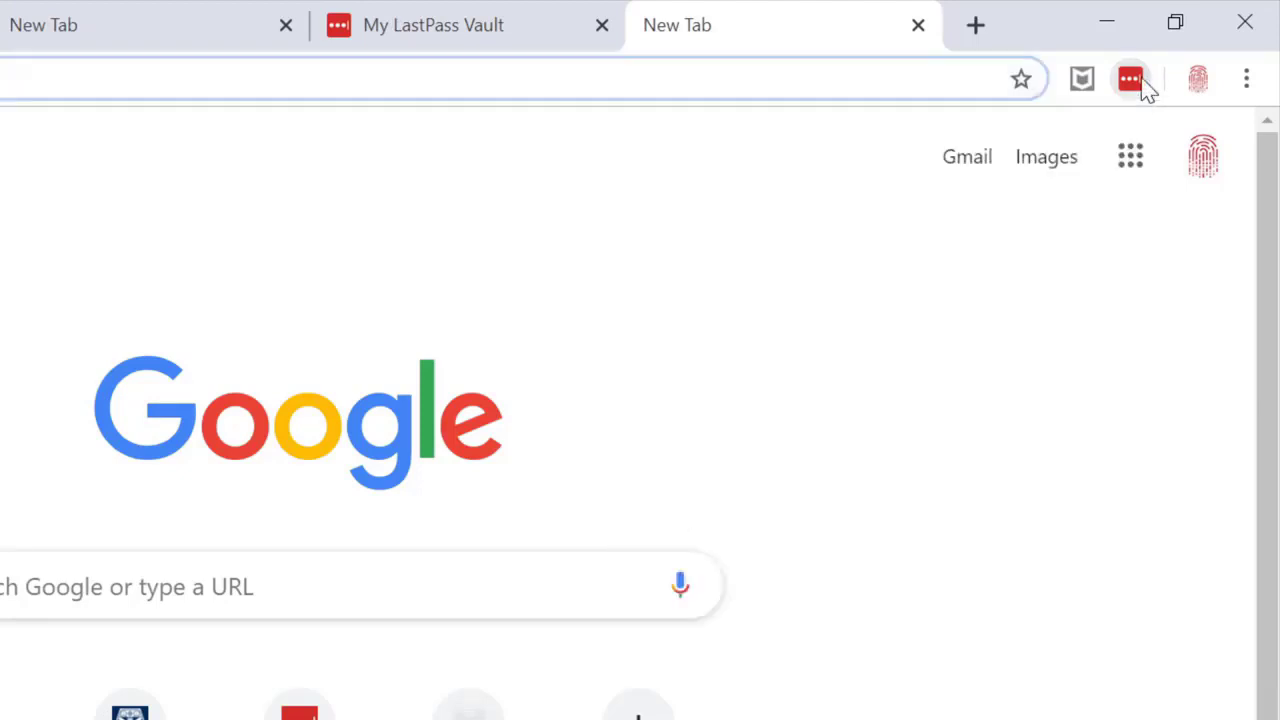
click(1132, 80)
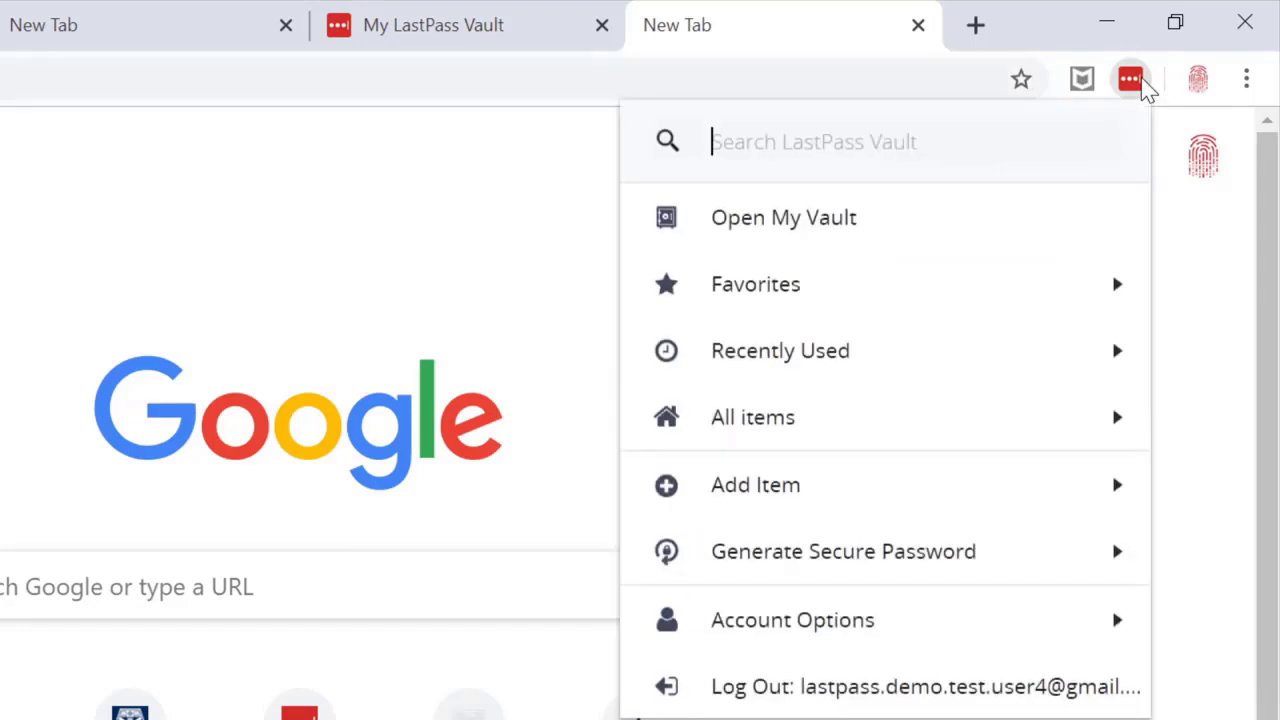
click(848, 440)
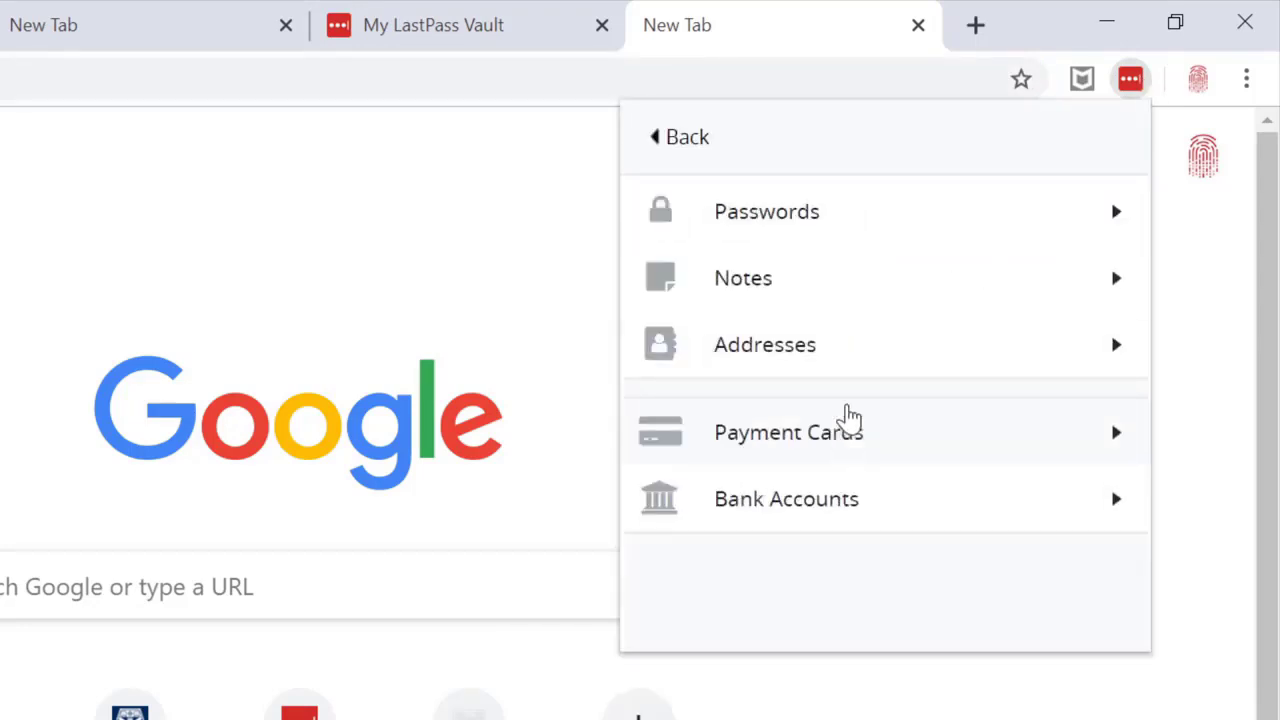
click(817, 246)
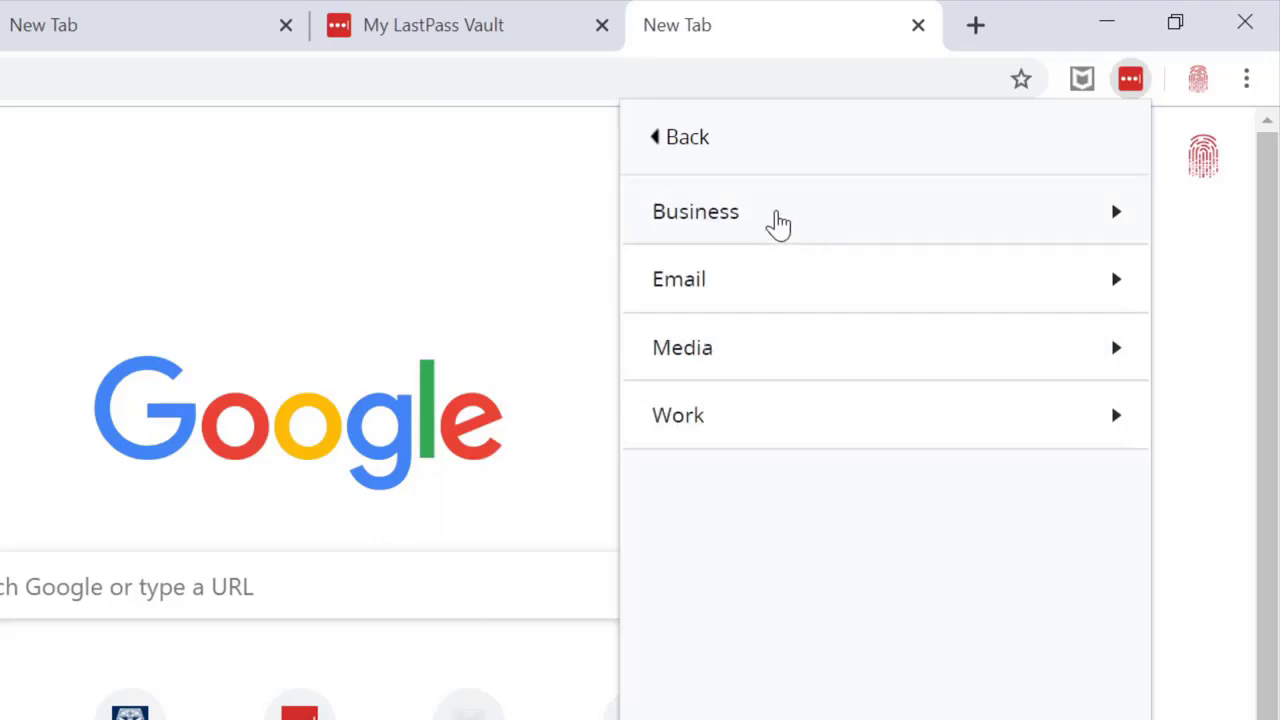
click(678, 360)
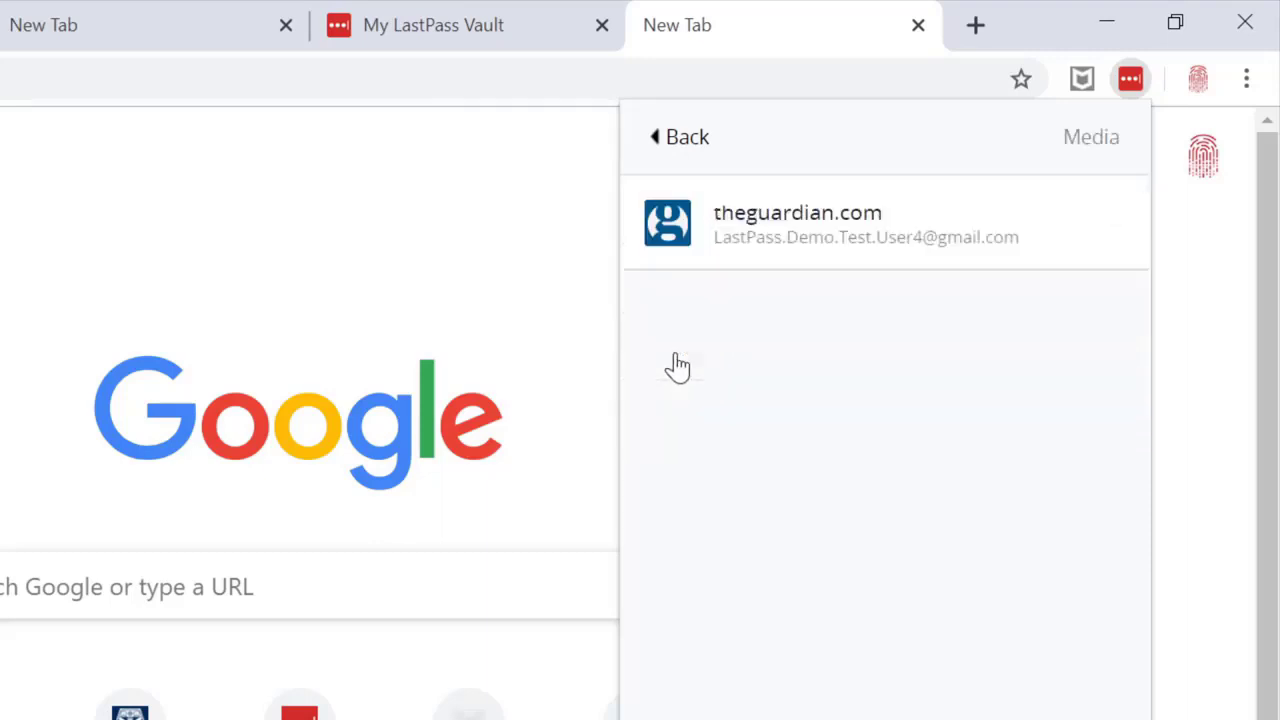
click(653, 148)
click(657, 144)
click(657, 144)
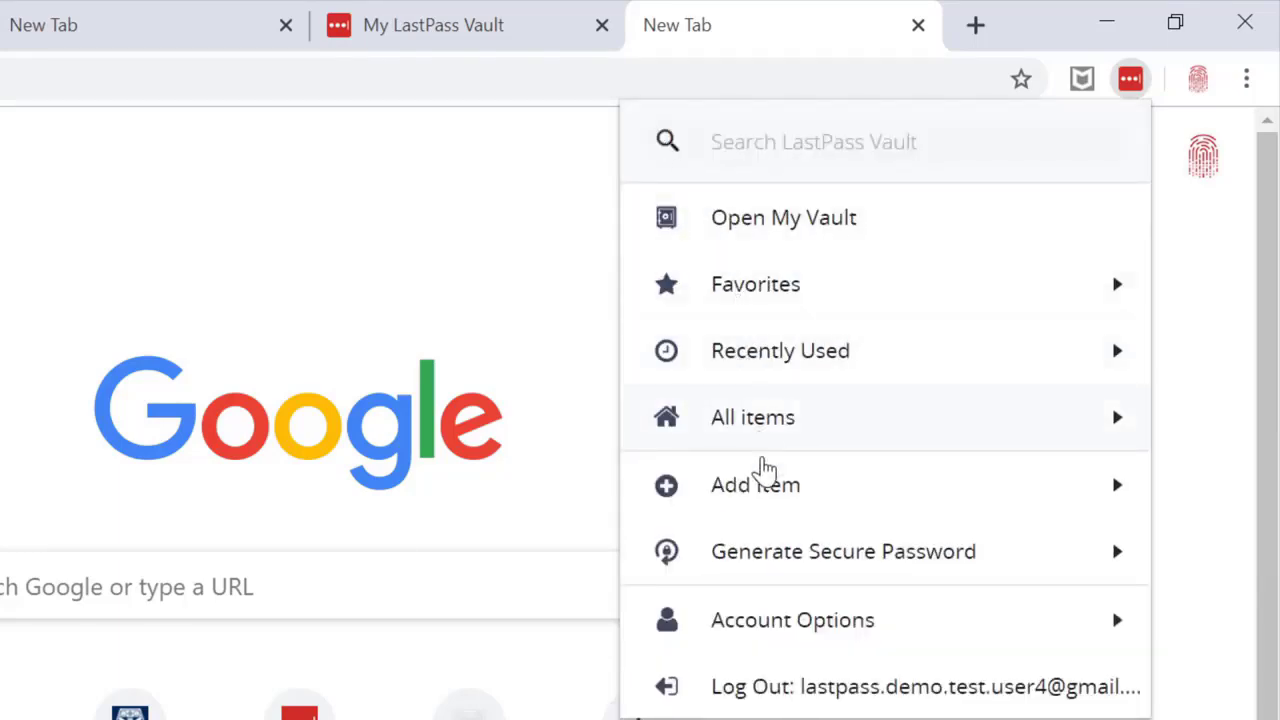
click(855, 490)
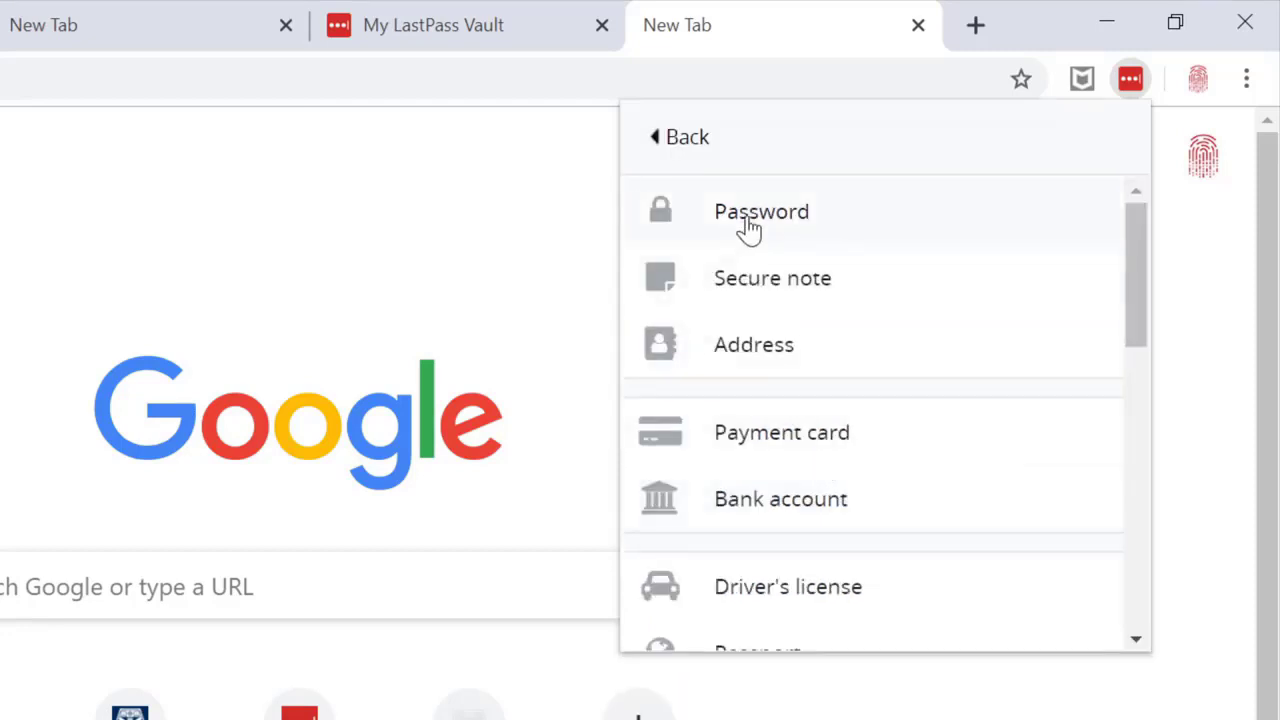
click(750, 222)
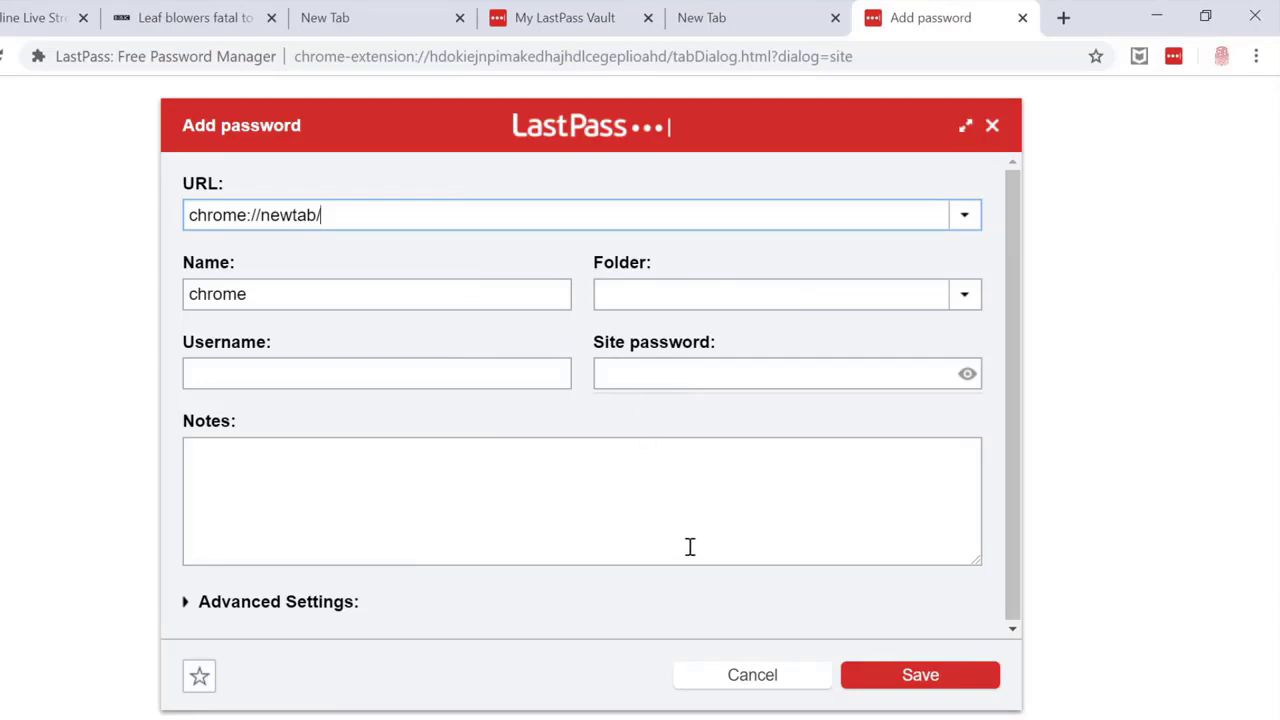
click(735, 675)
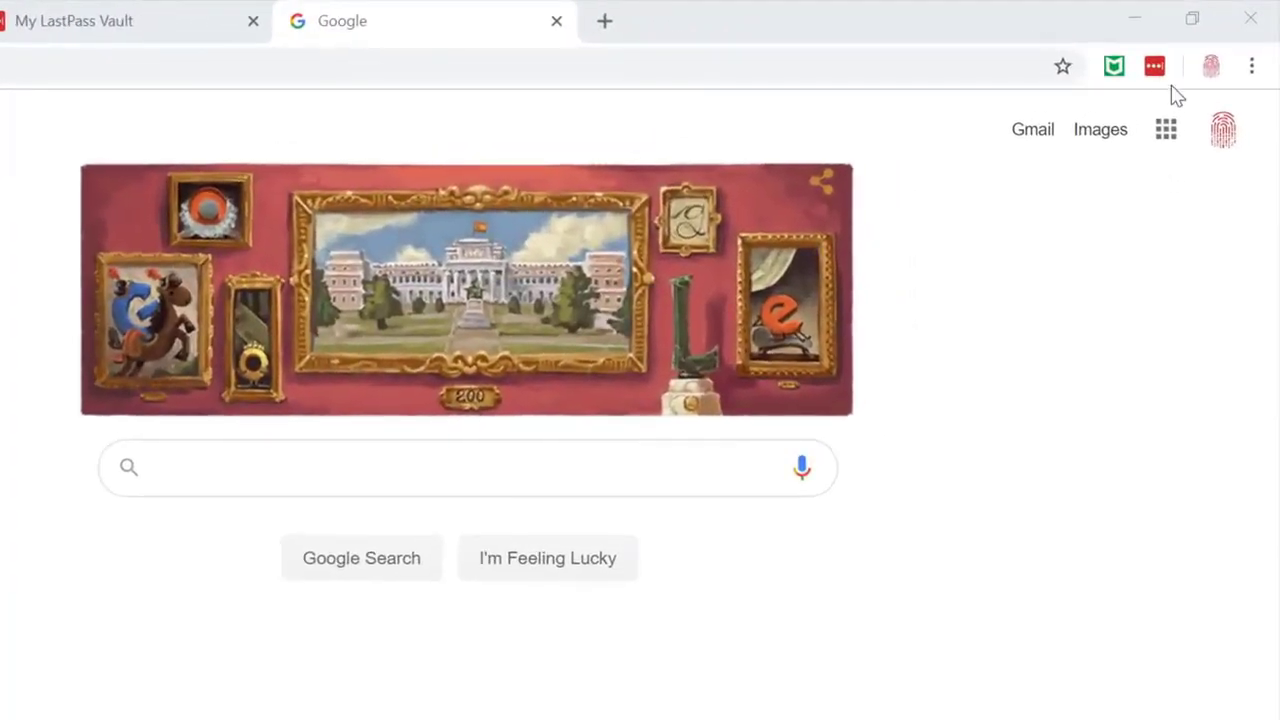
- Open the password generator and try Easy to say passwords at length 8, regenerating several times
click(1171, 57)
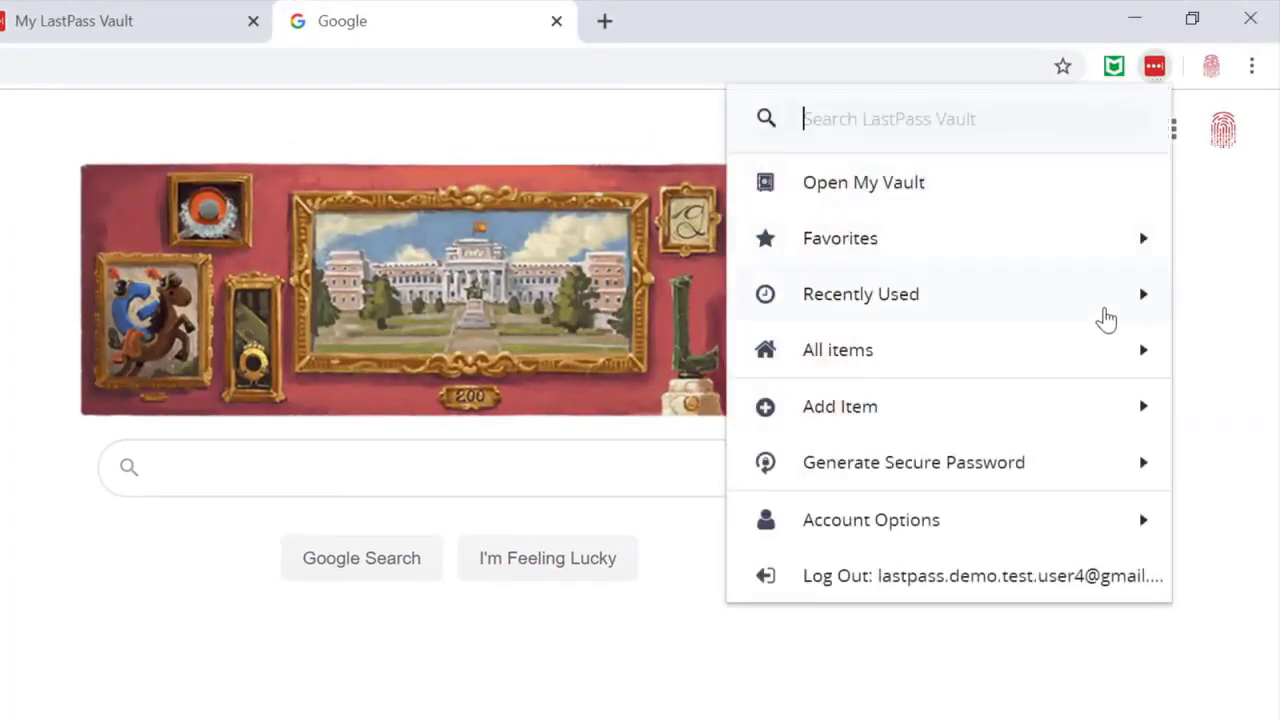
click(1026, 466)
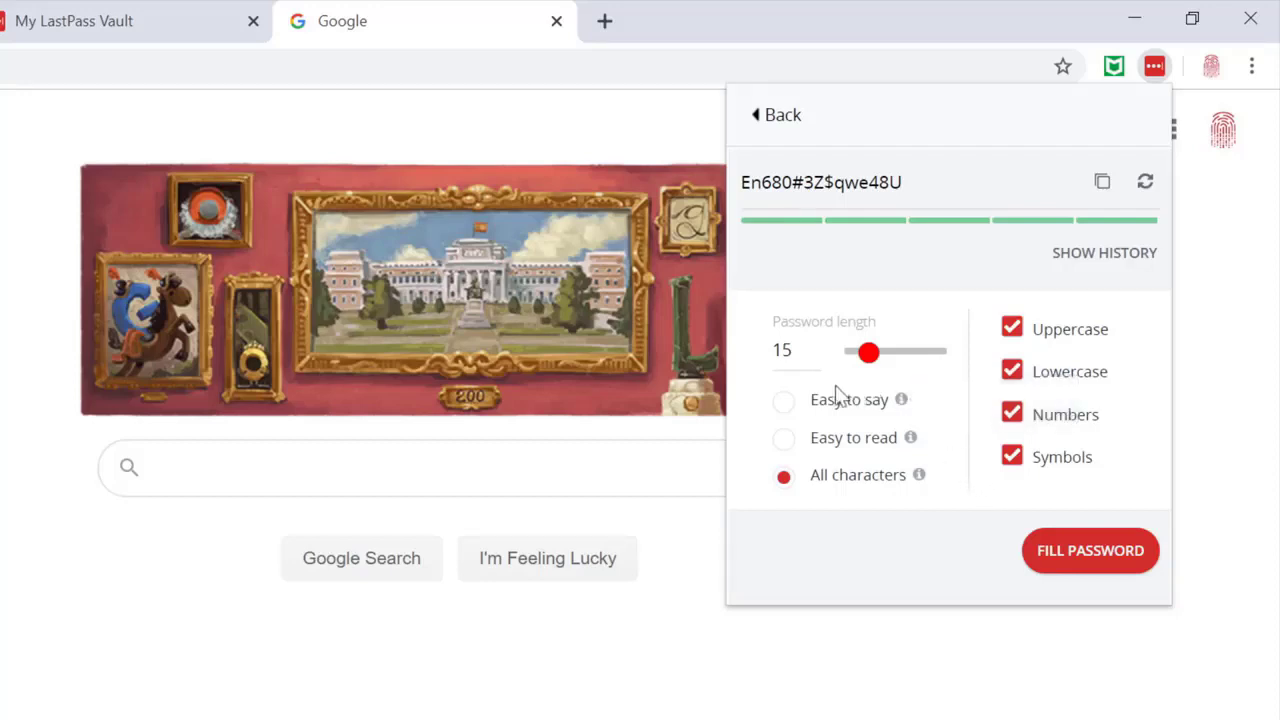
click(786, 405)
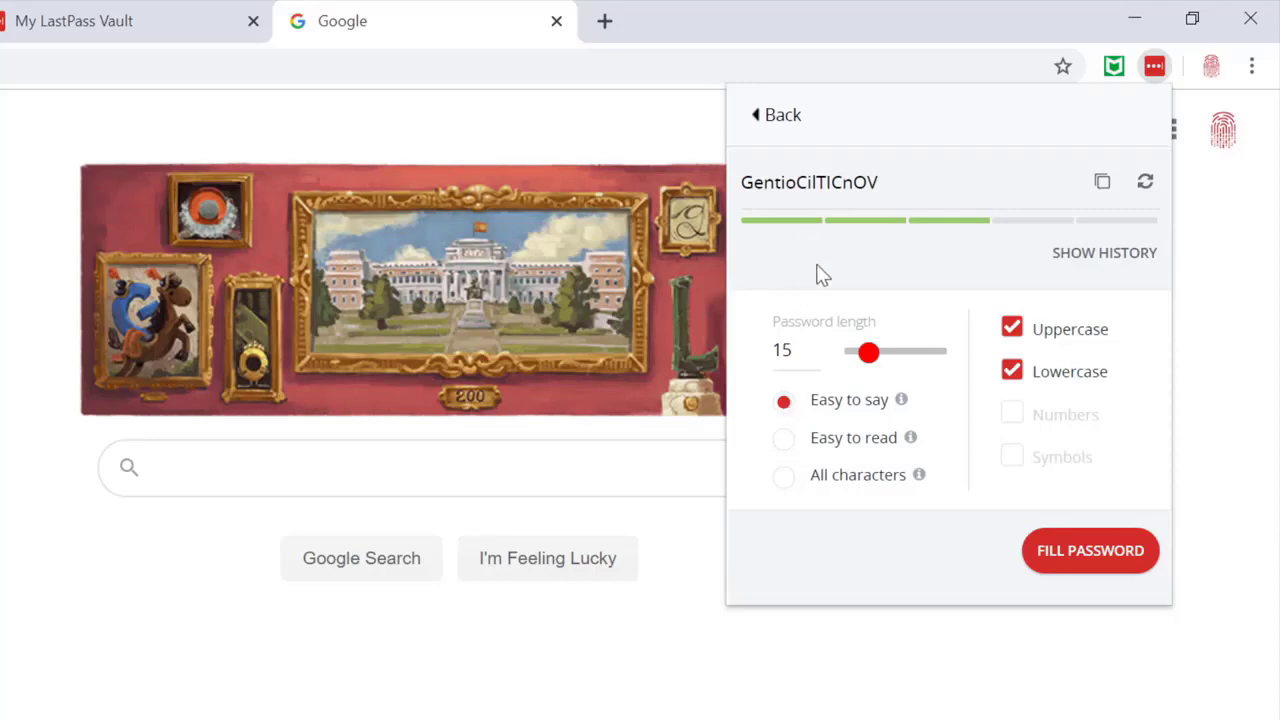
drag(867, 352, 862, 356)
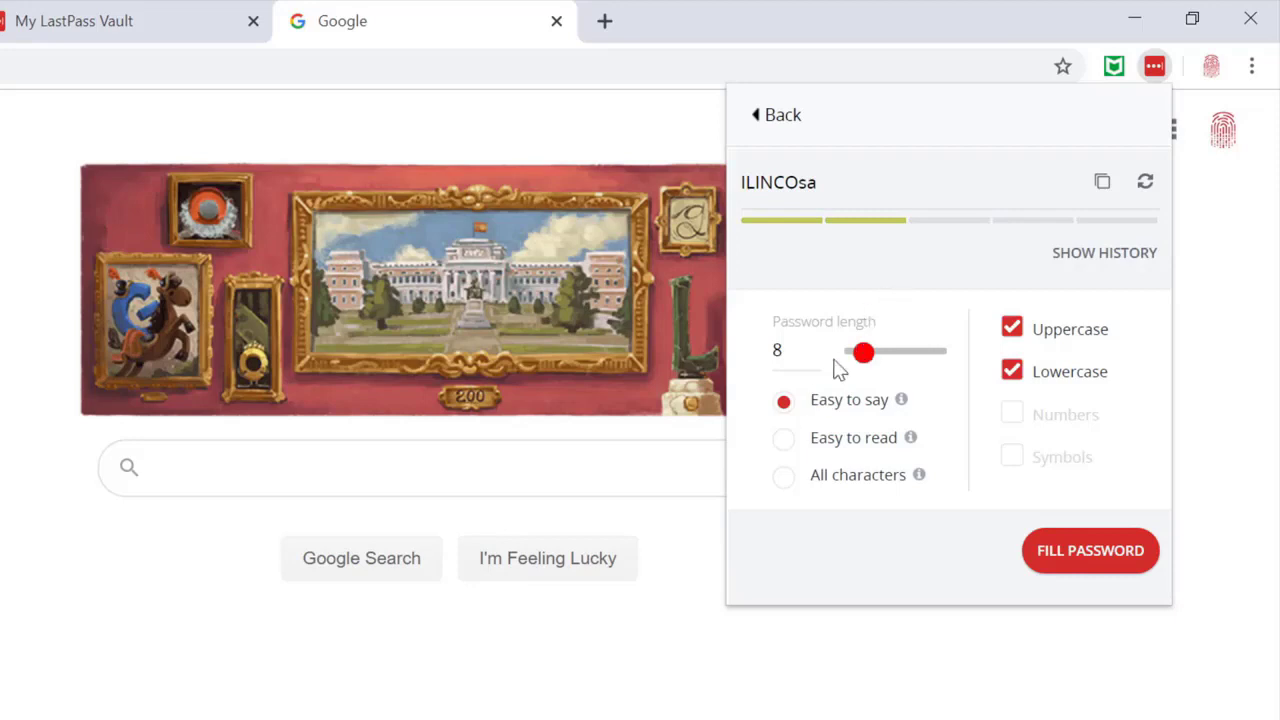
click(1145, 185)
click(1145, 185)
click(1145, 185)
click(1145, 187)
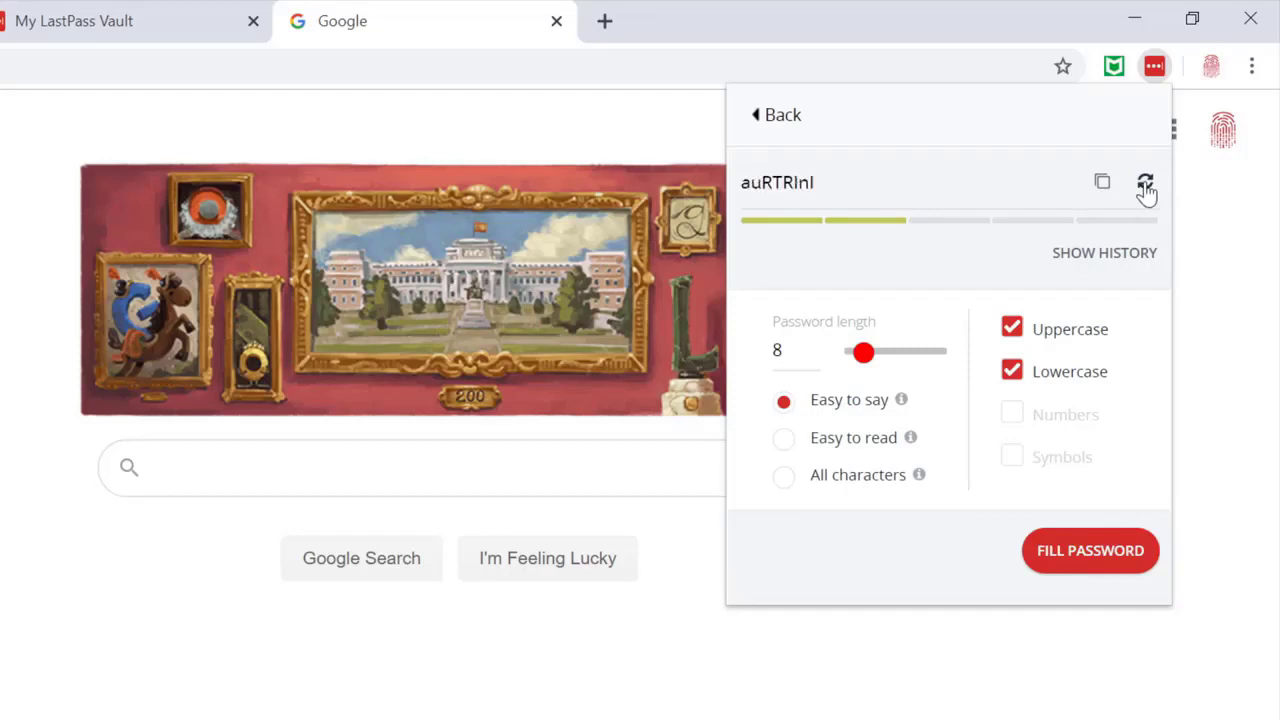
- Check the password history, then set Easy to read without symbols or numbers, length 14, then All characters
click(1112, 254)
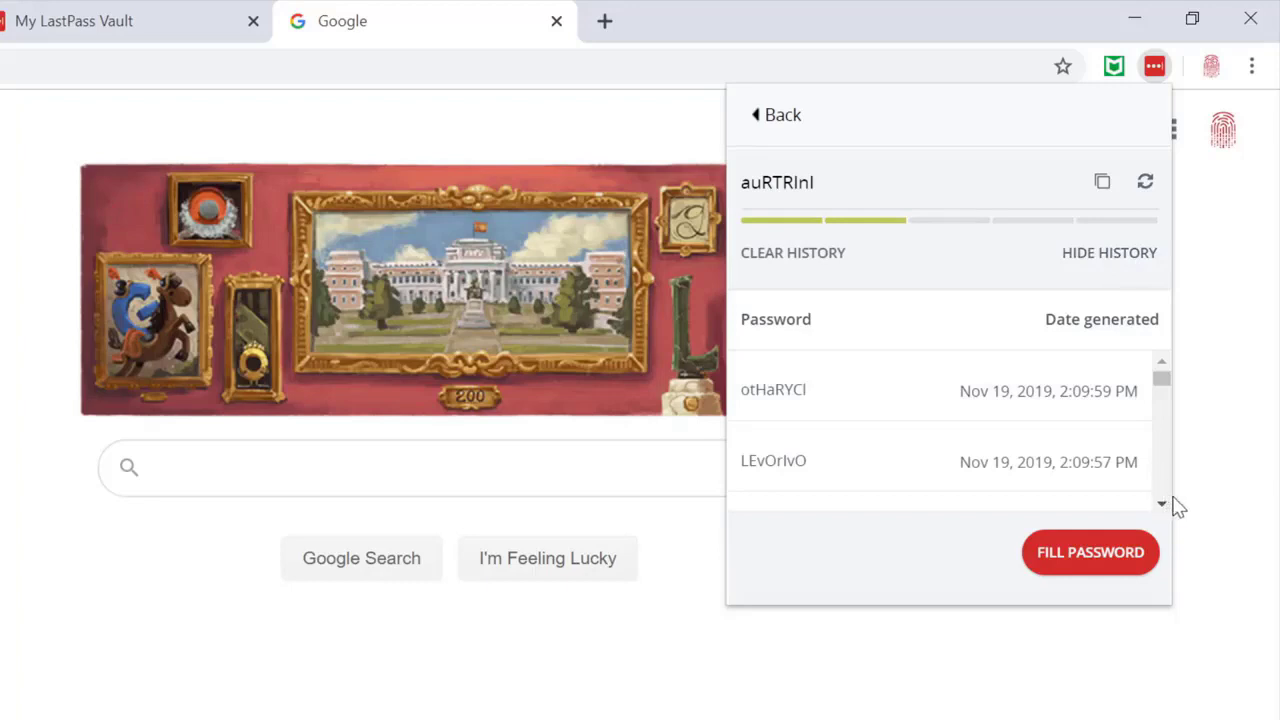
drag(1162, 503, 1162, 503)
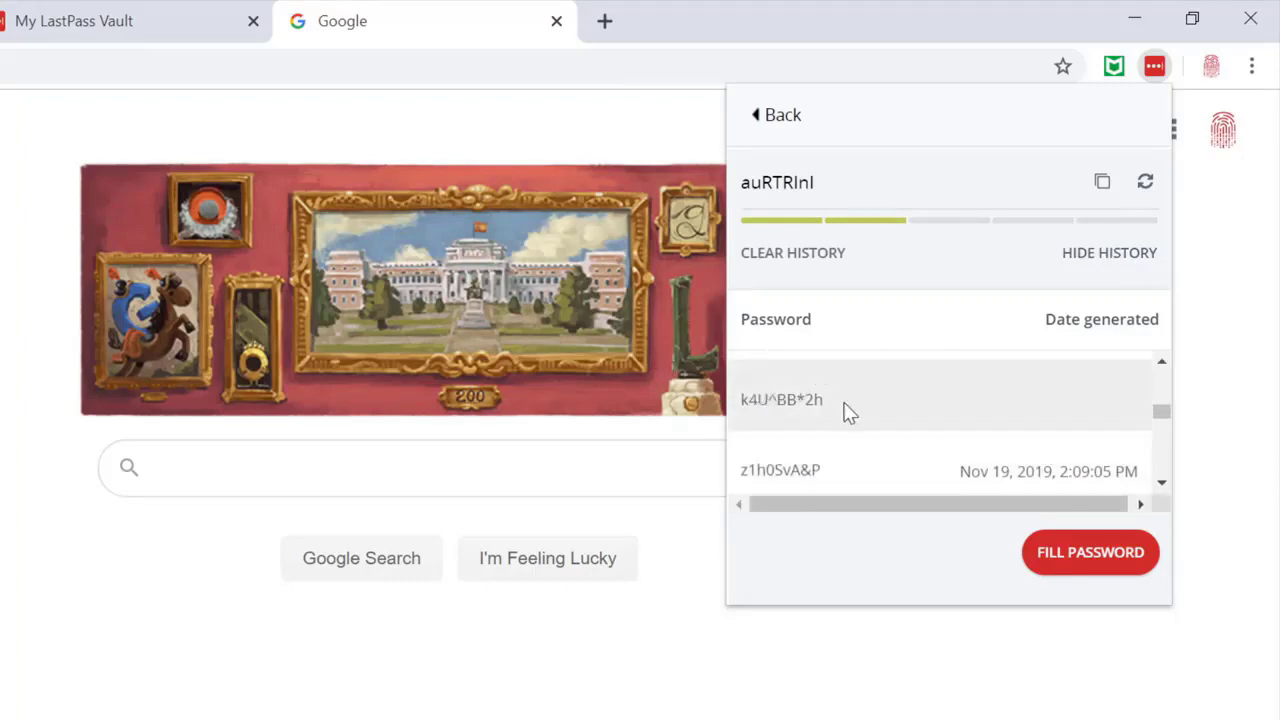
click(1134, 262)
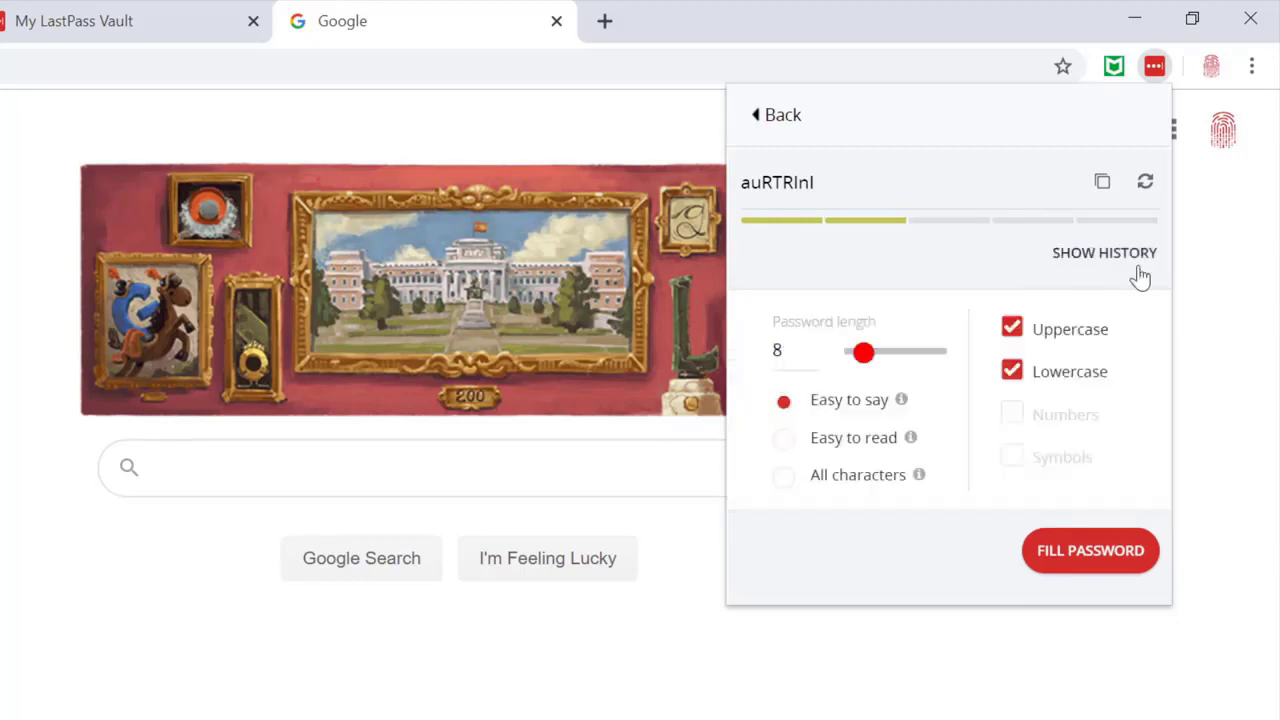
click(784, 443)
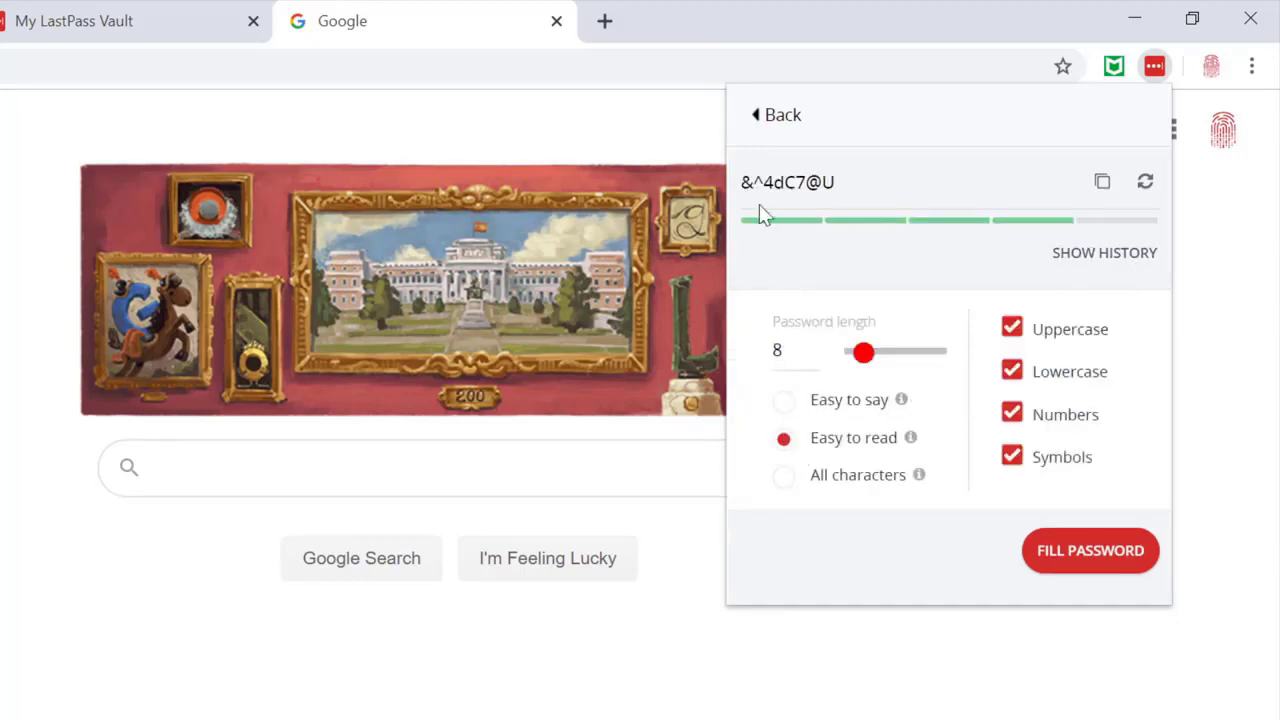
click(1011, 455)
click(1014, 418)
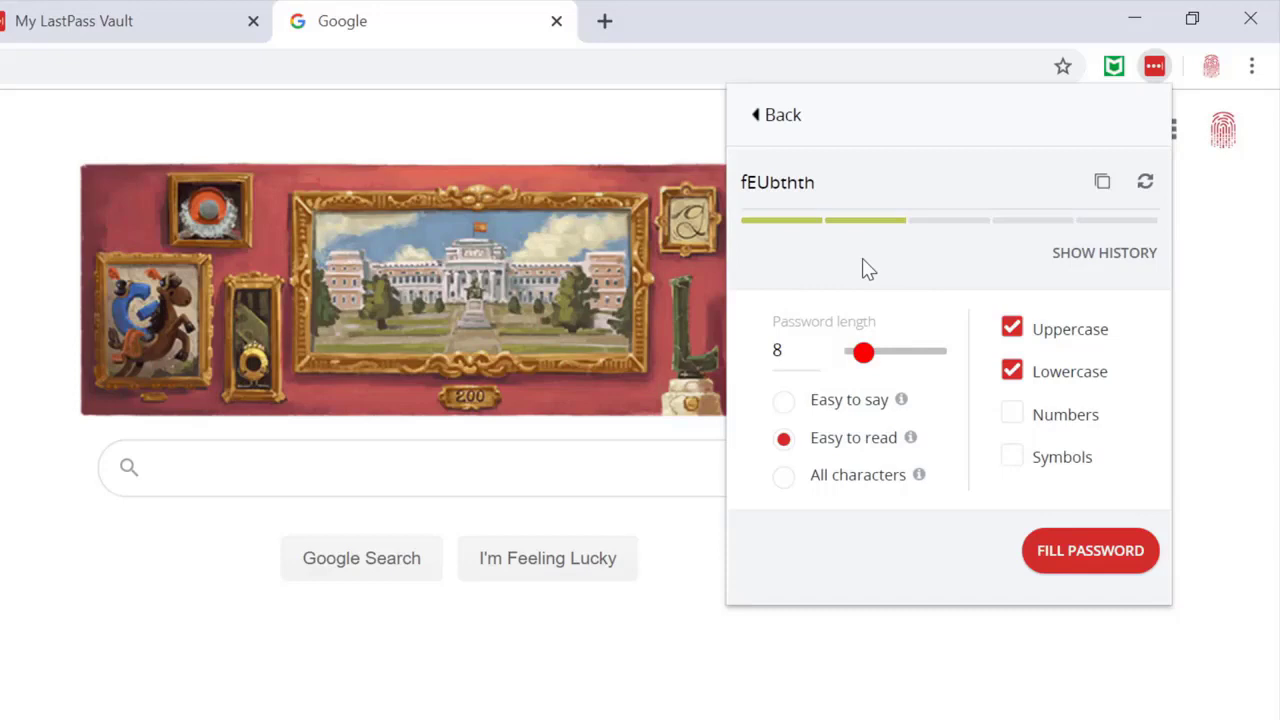
drag(865, 356, 867, 356)
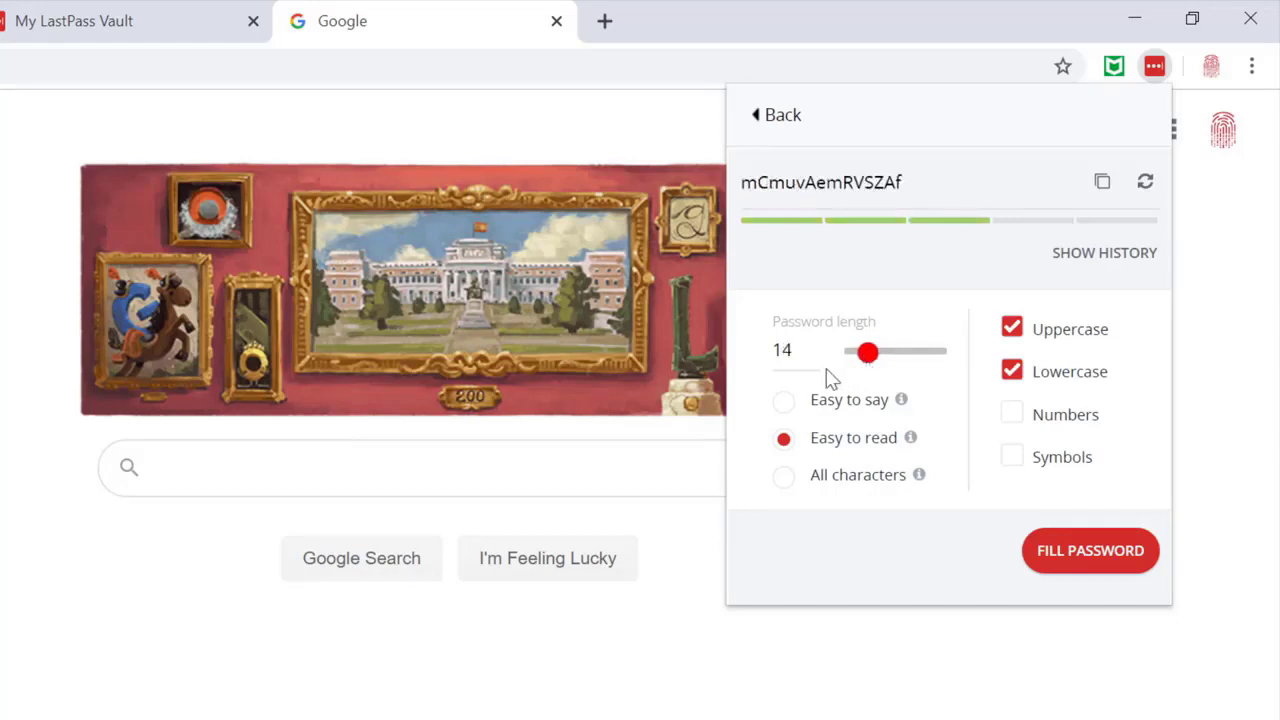
click(787, 484)
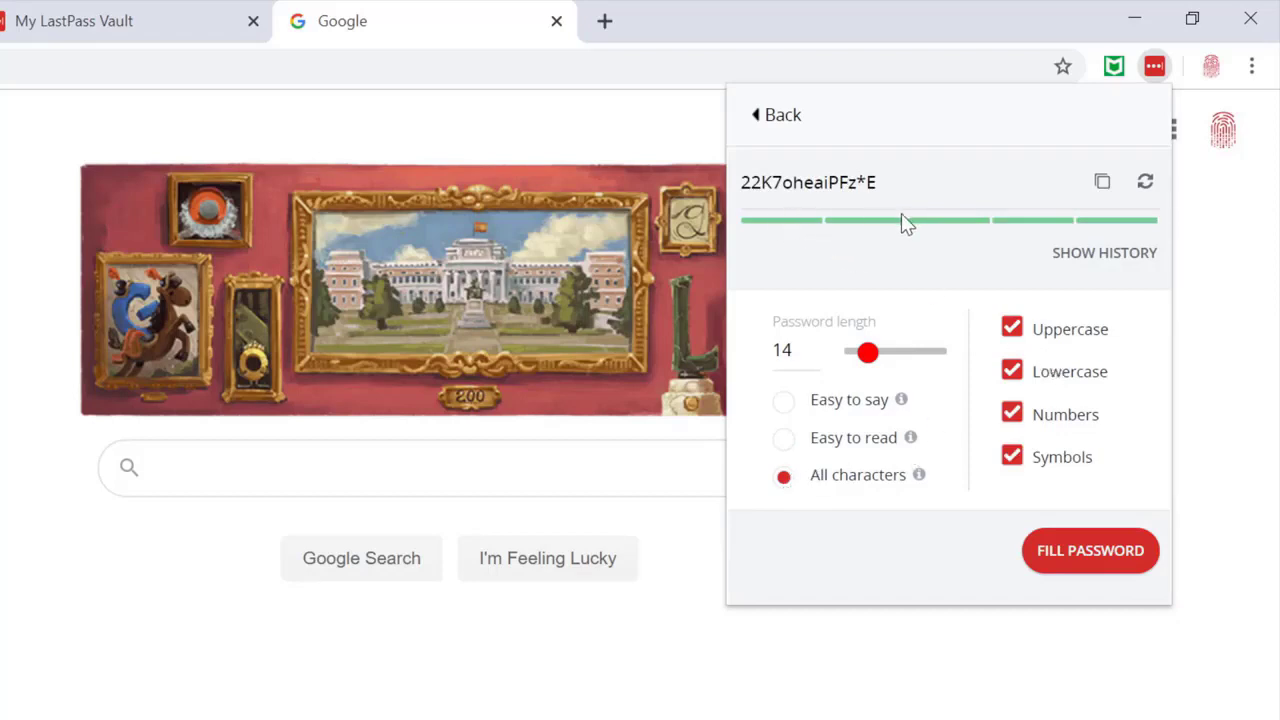
- Regenerate the 14-character password a few times and copy it to the clipboard
click(1146, 184)
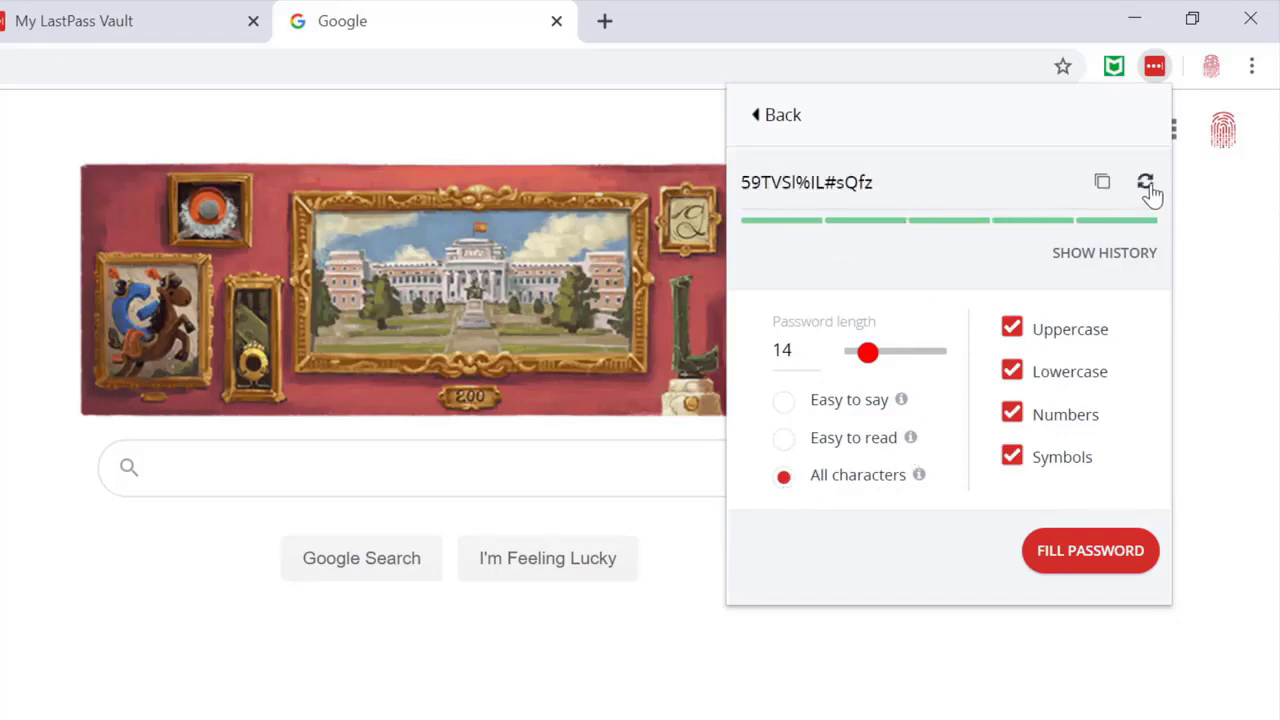
click(1146, 184)
click(1146, 184)
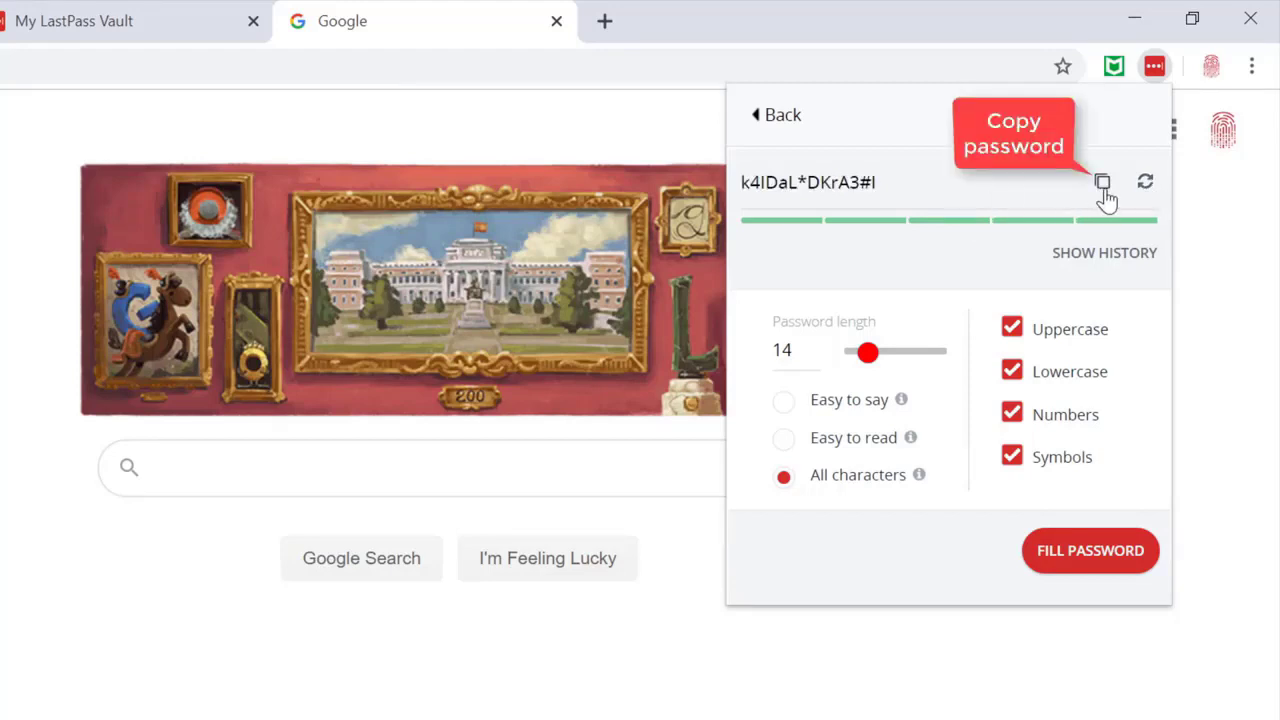
click(1103, 183)
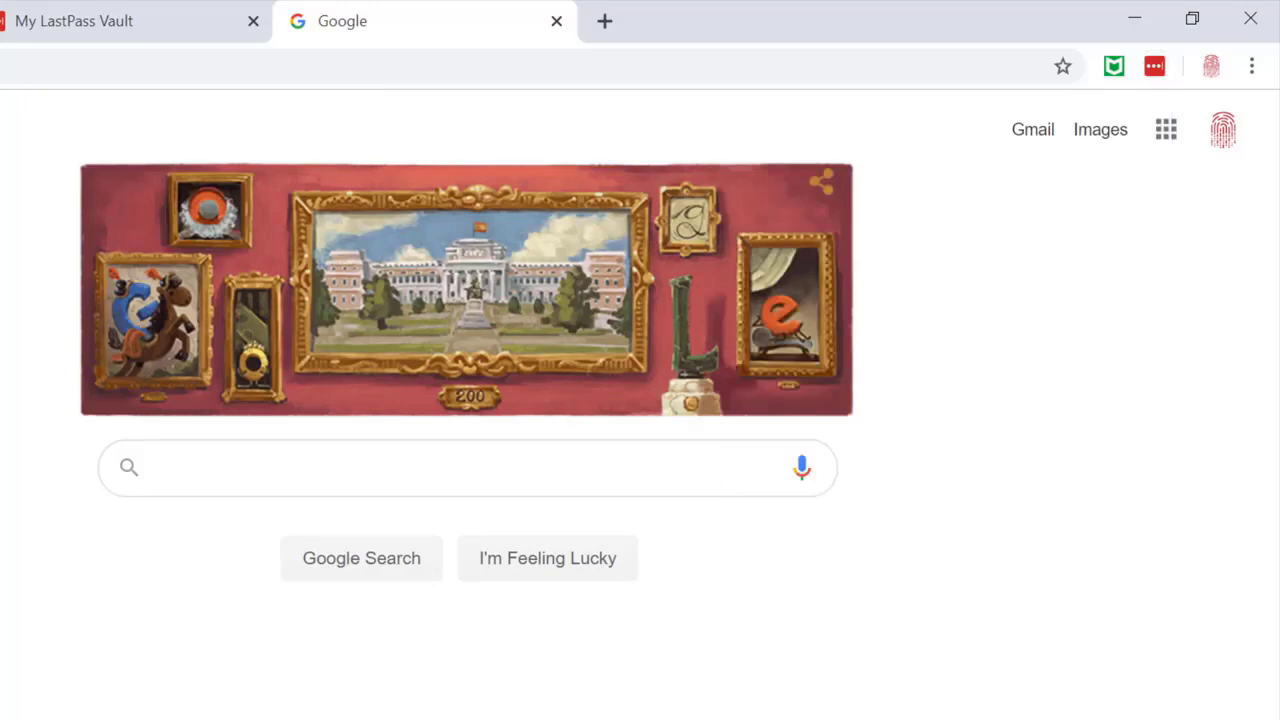
- Paste the copied password into Notepad on a new line below the first password
key(alt+Tab)
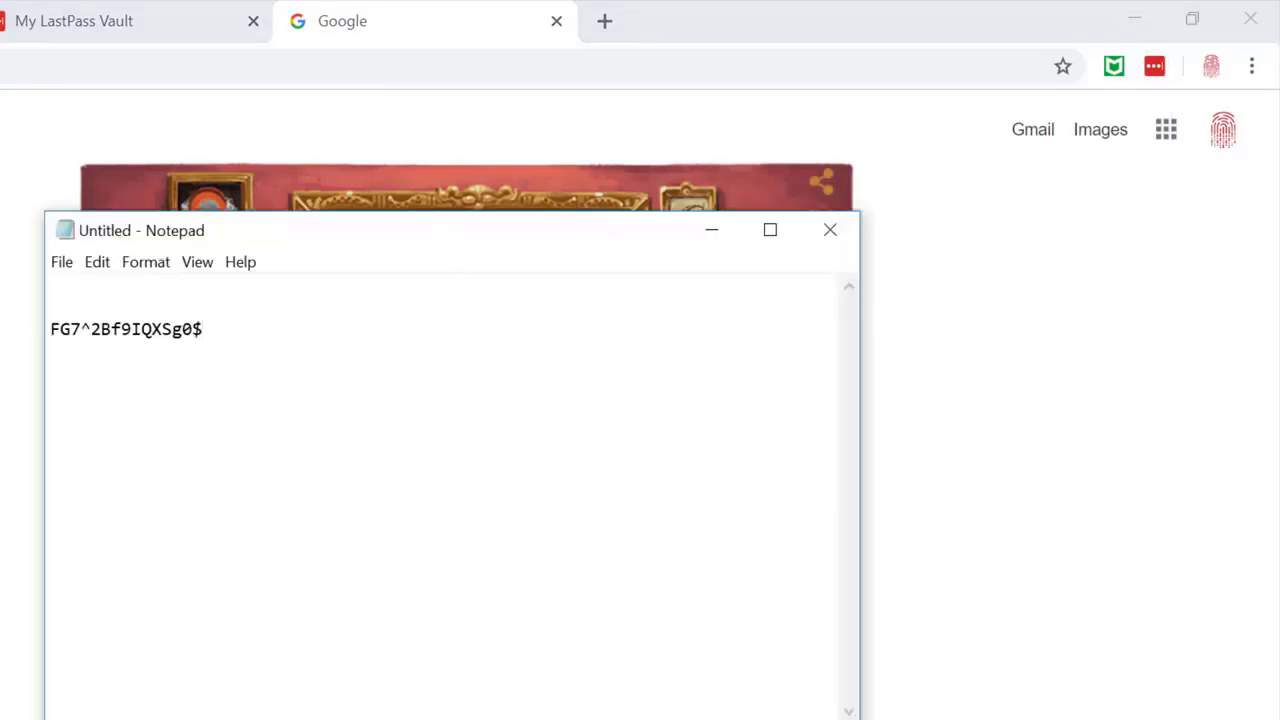
key(Return)
key(Return)
key(ctrl+v)
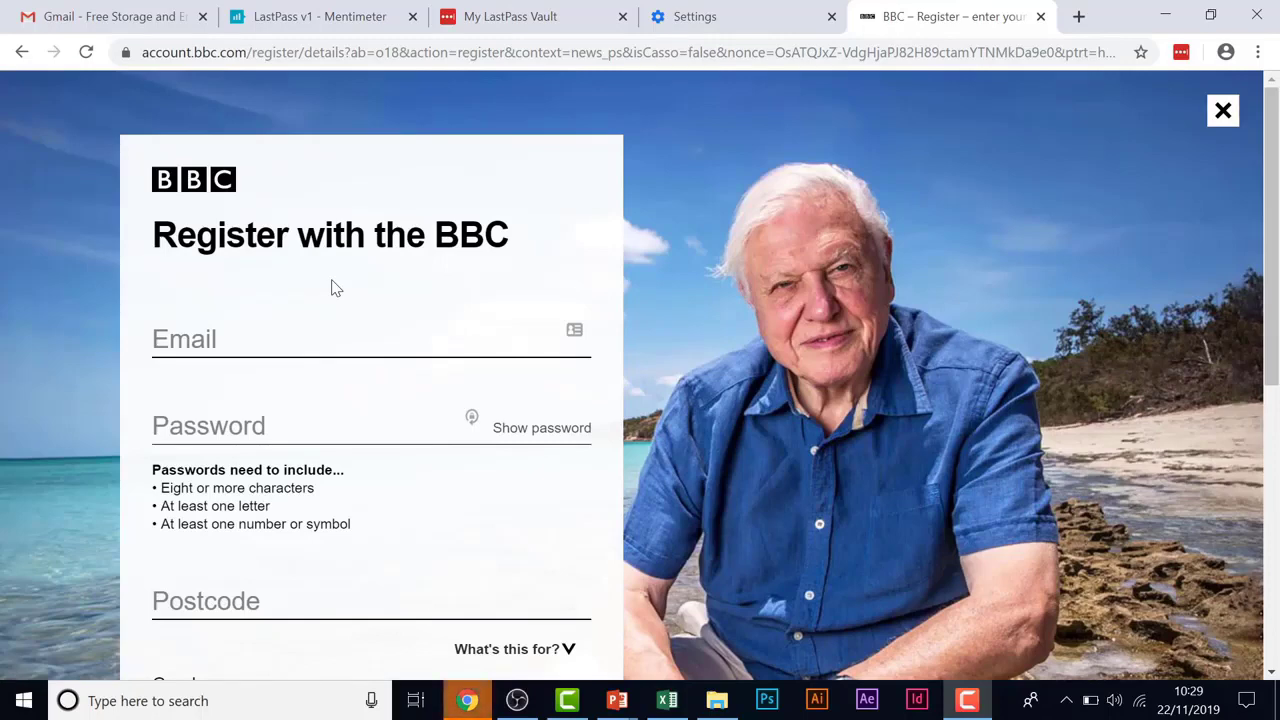
- Fill the BBC email from the autofill suggestion, fill a regenerated password, and add the bbc.com login to LastPass
click(293, 343)
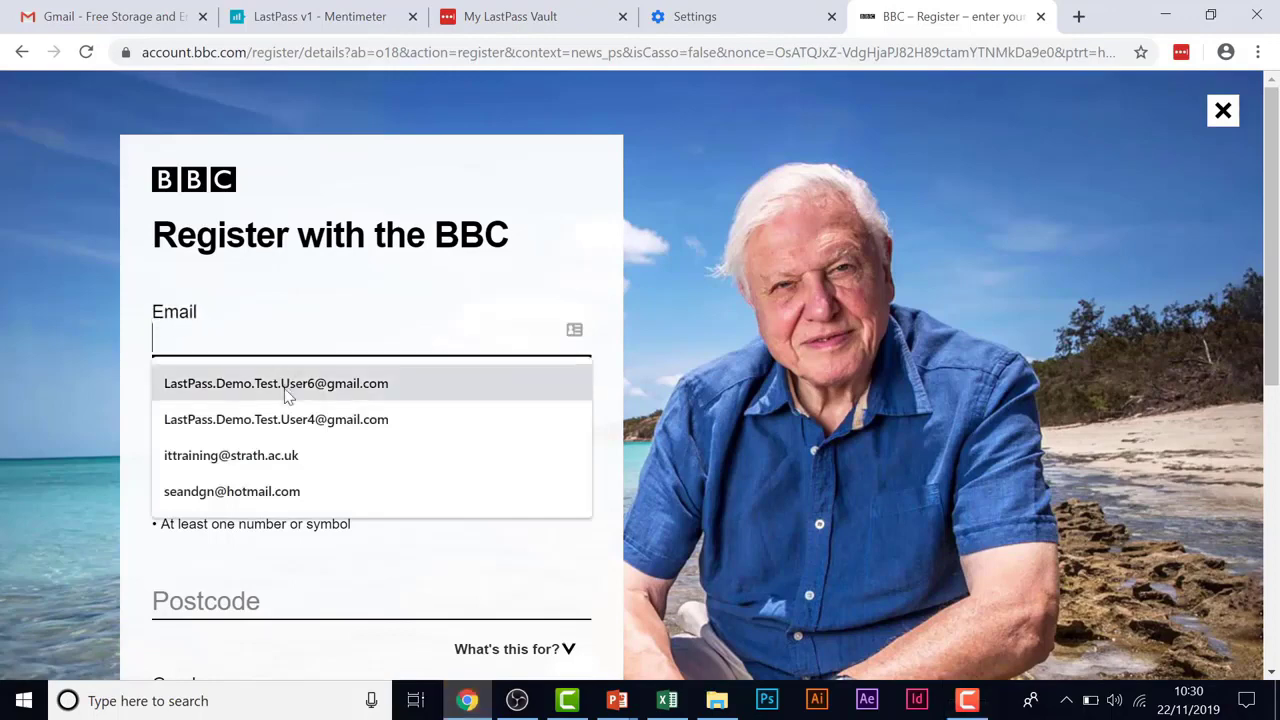
click(293, 384)
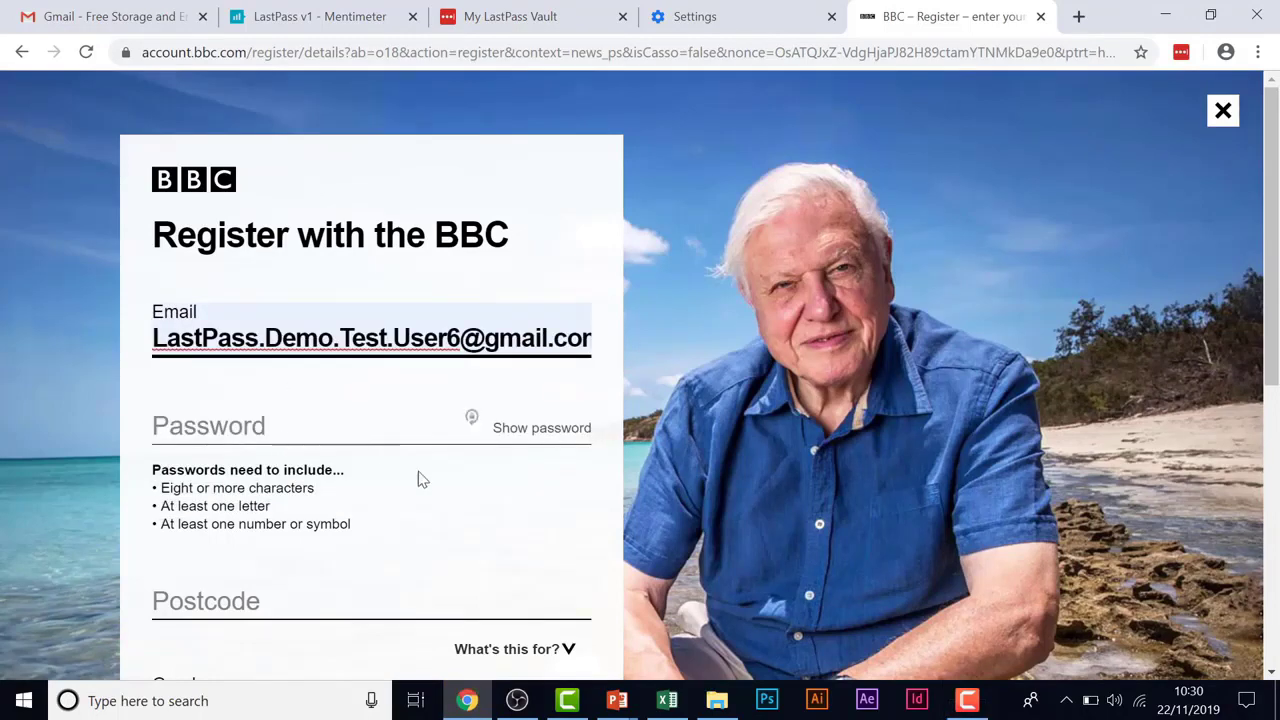
click(472, 418)
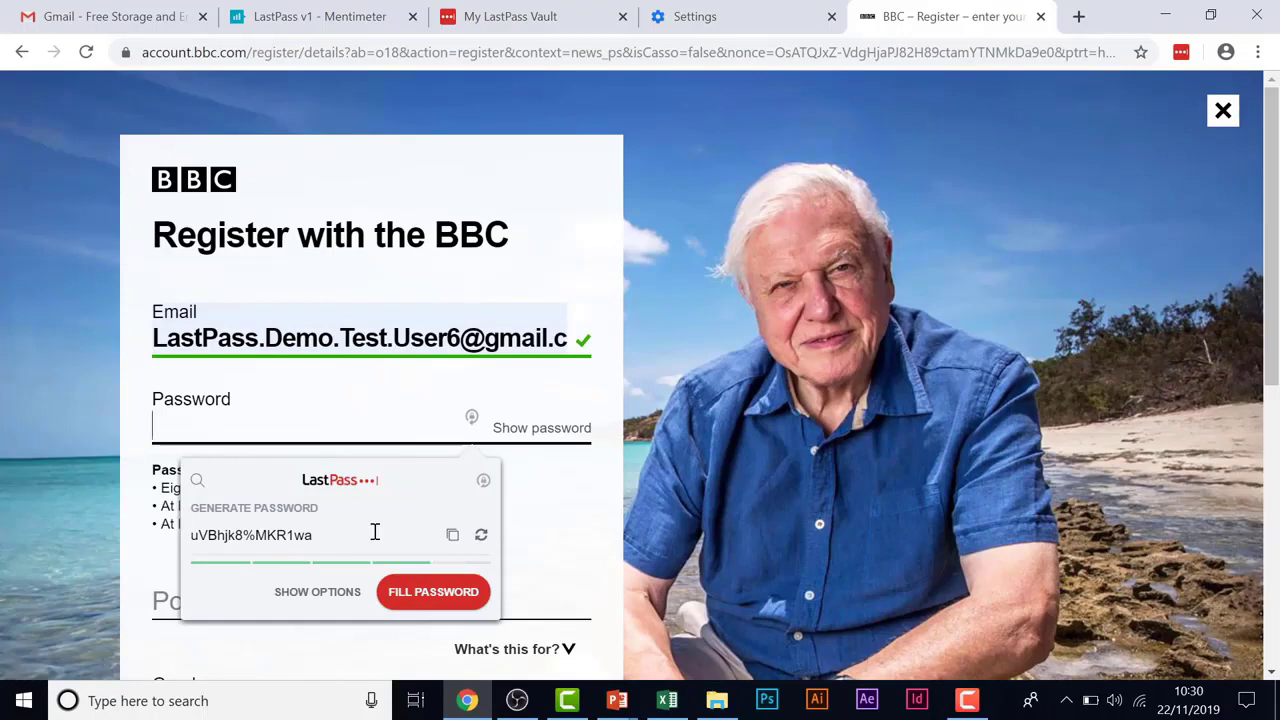
click(481, 538)
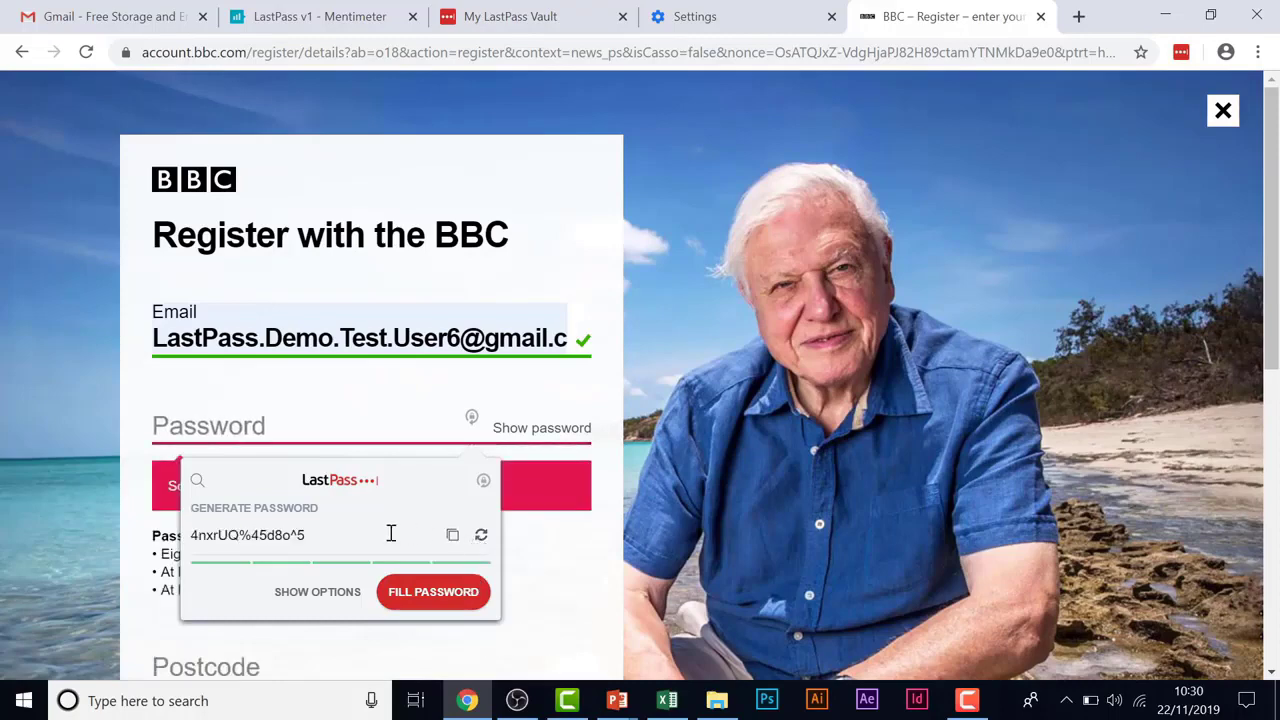
click(347, 594)
scroll(371, 586, down, 3)
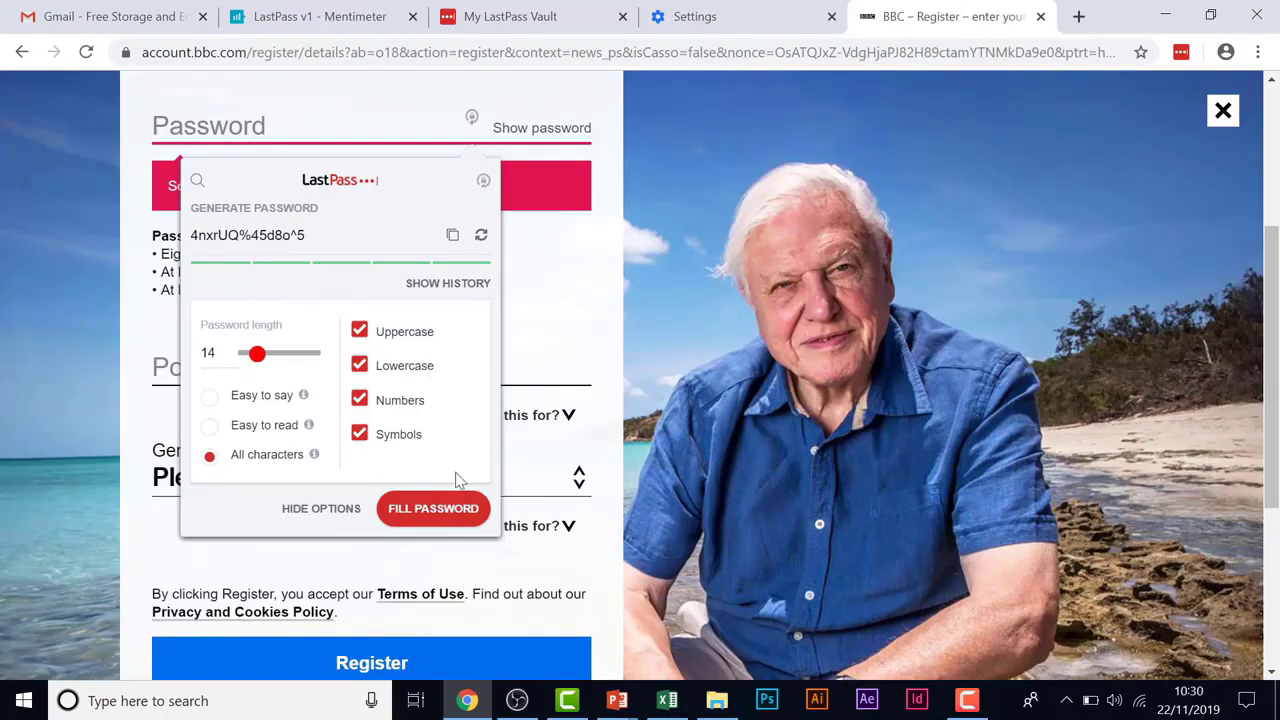
click(433, 508)
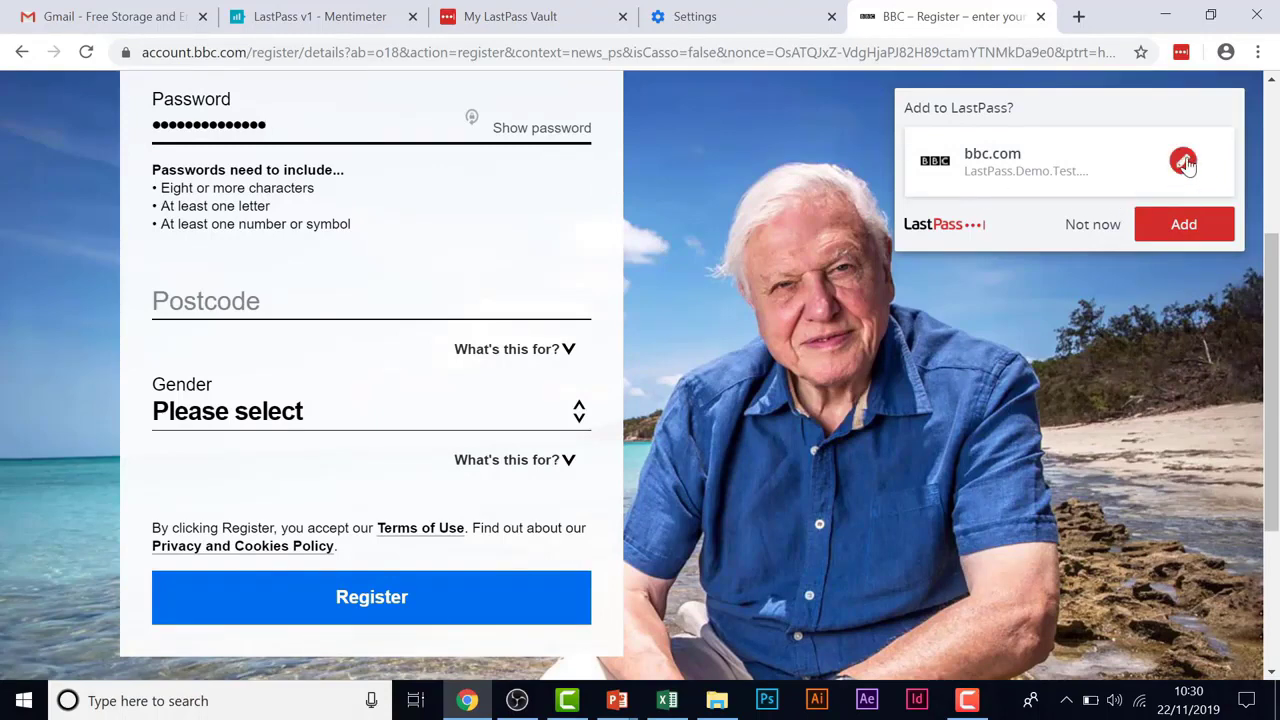
click(1182, 226)
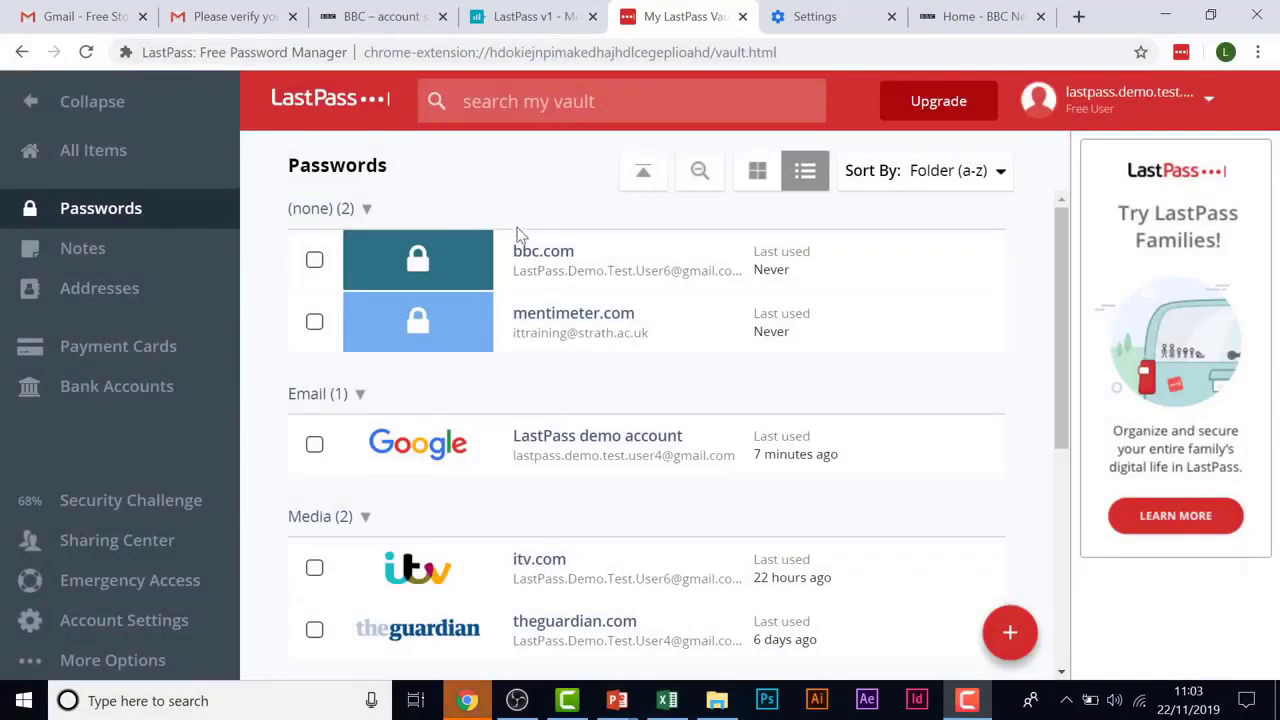
- Edit the bbc.com entry: folder Media, mark favourite, name 'BBC account', then save
mouse_move(528, 256)
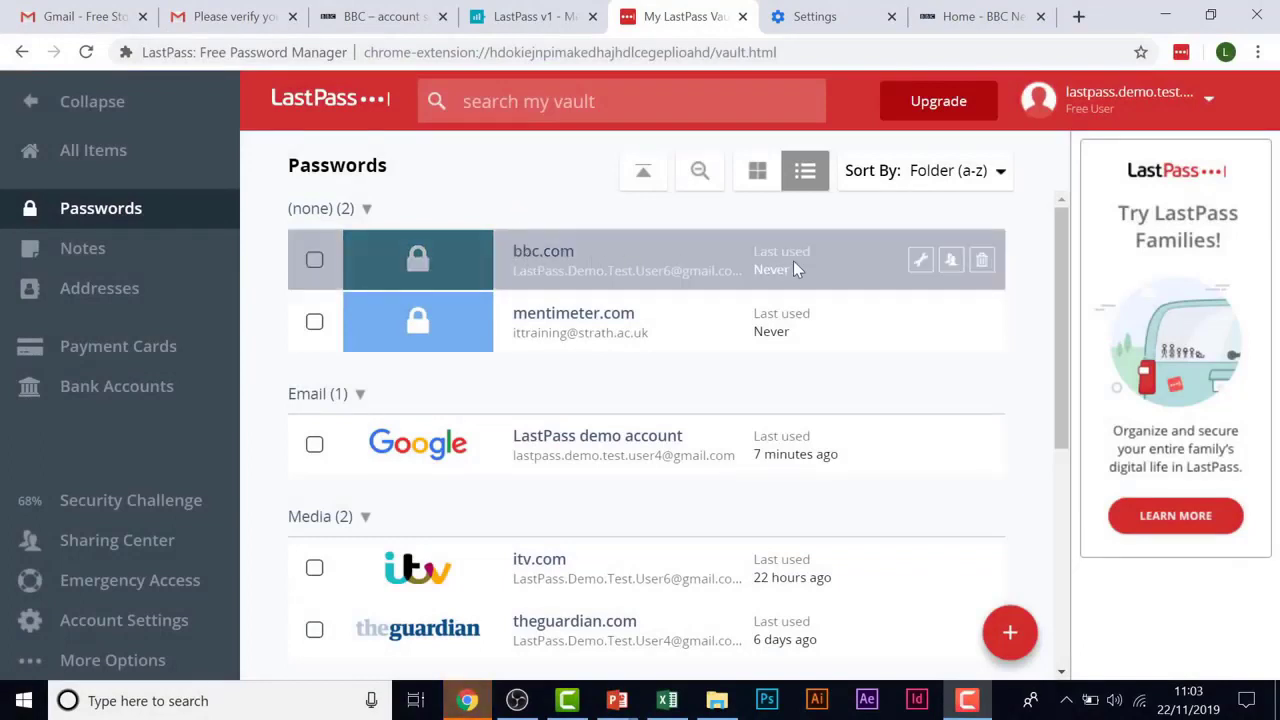
click(921, 262)
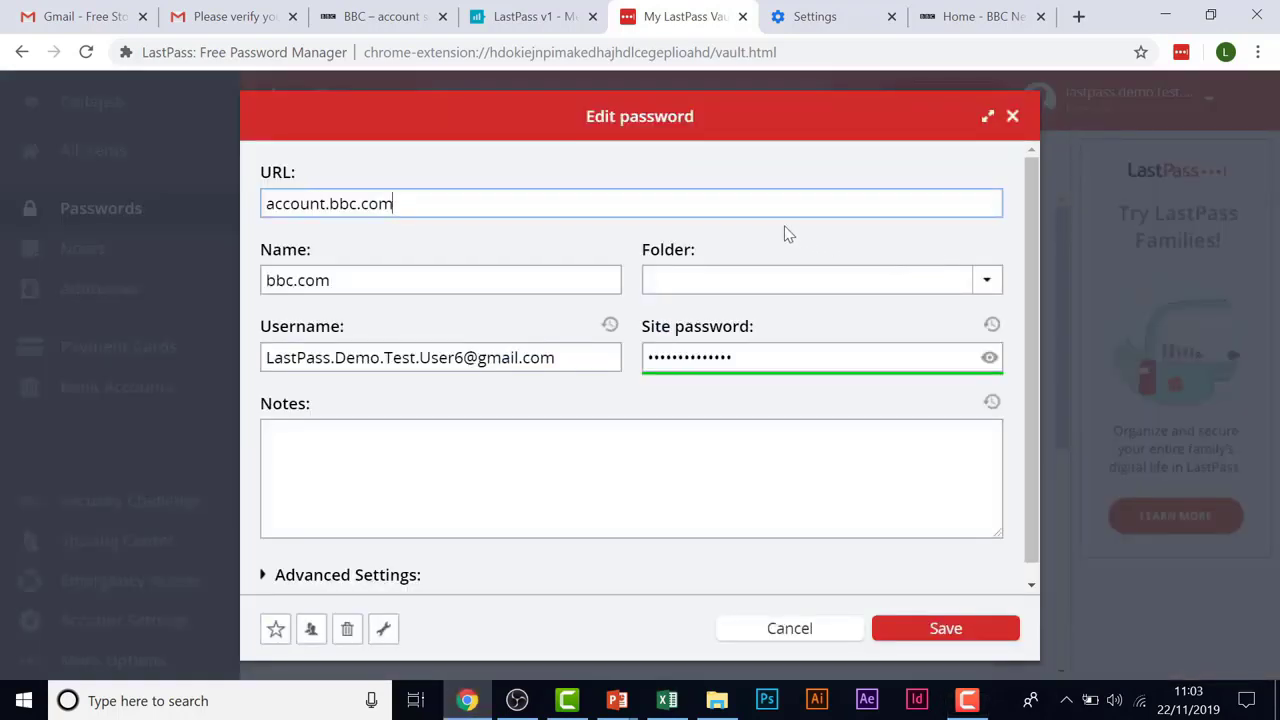
click(988, 358)
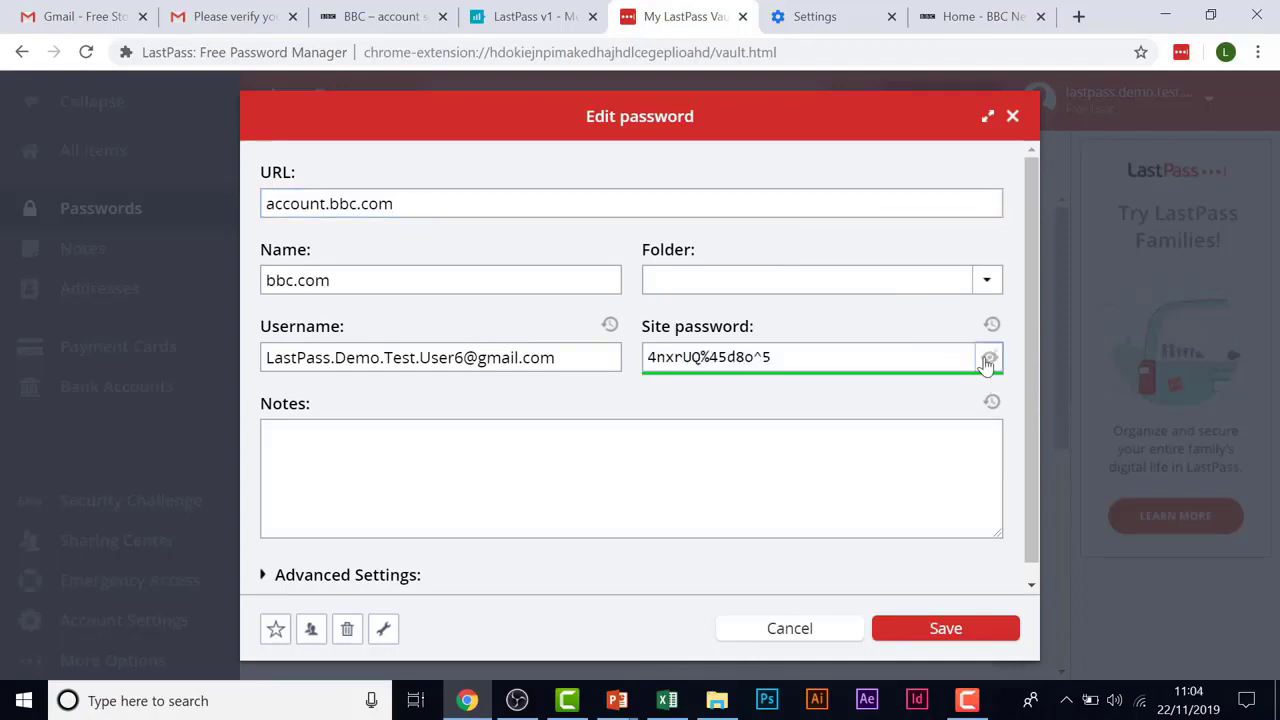
click(988, 281)
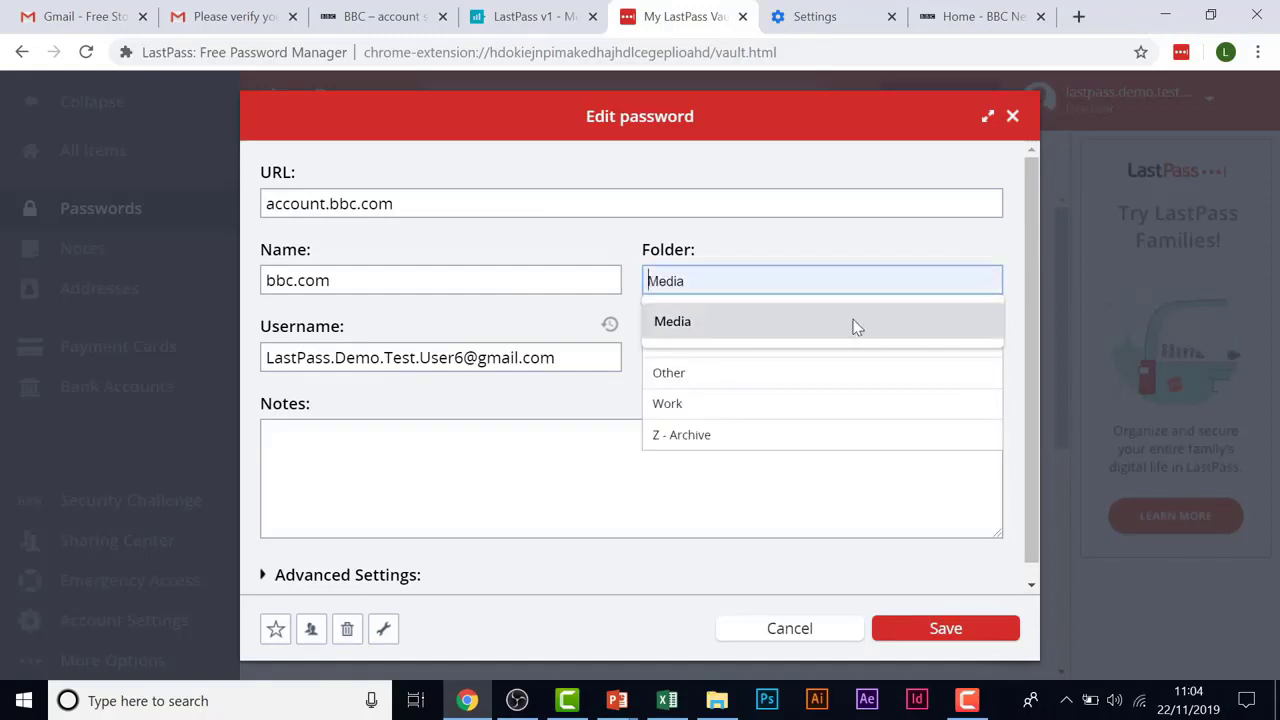
click(521, 437)
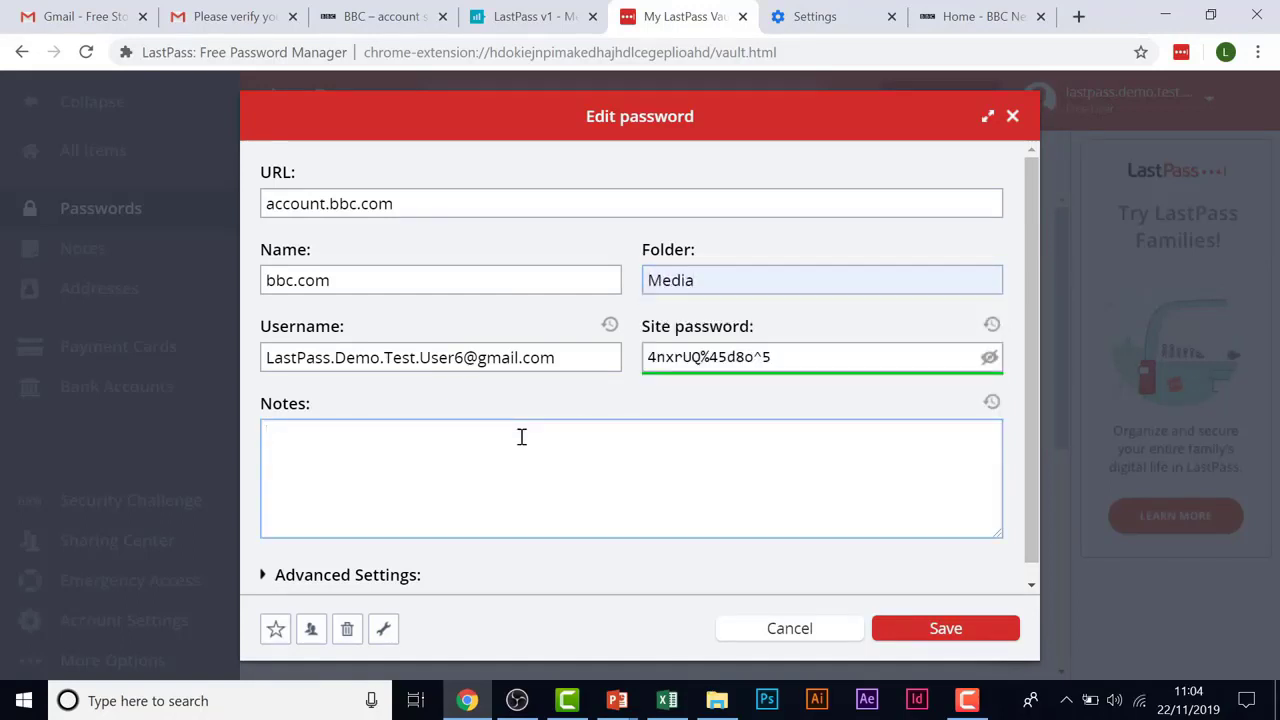
click(277, 629)
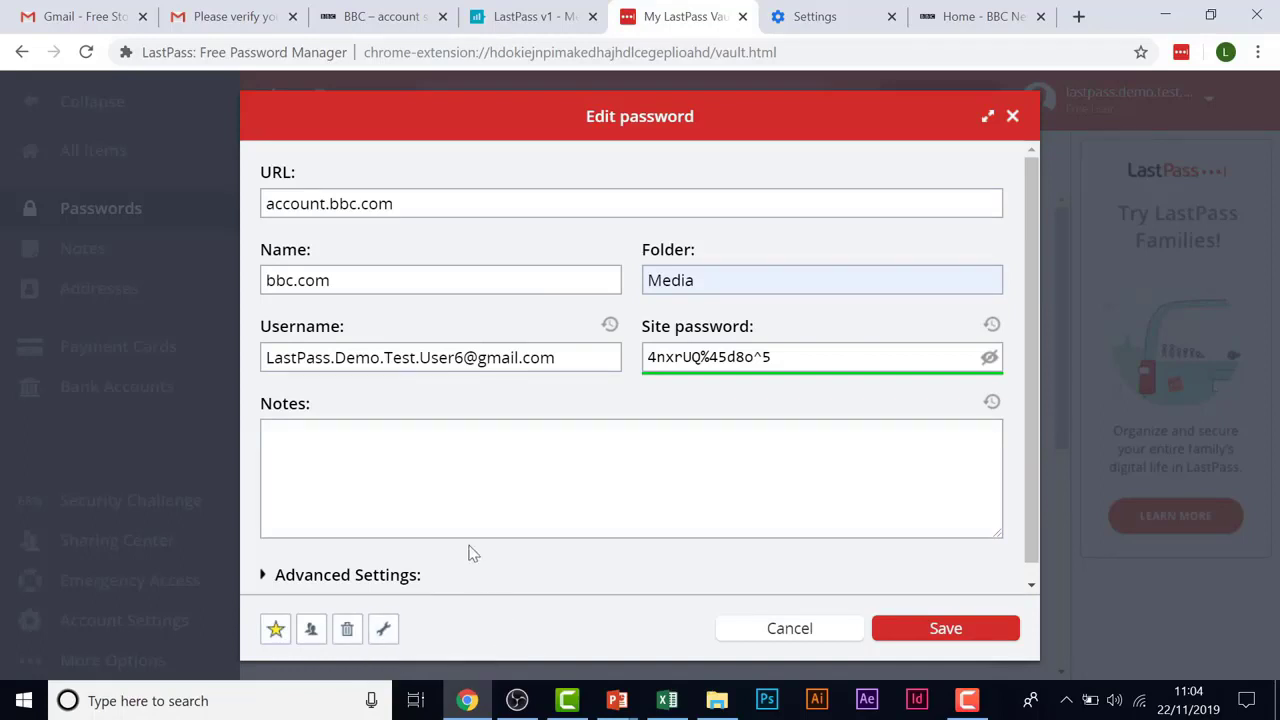
drag(343, 280, 259, 278)
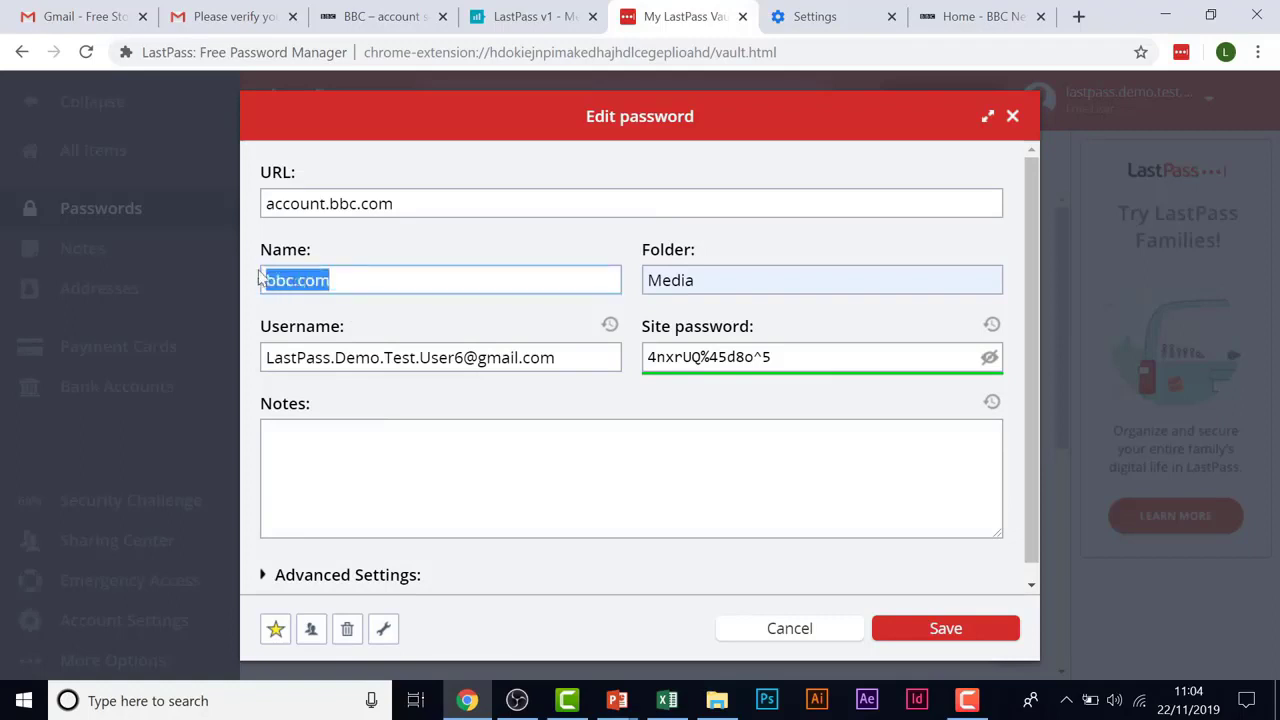
text(BBC)
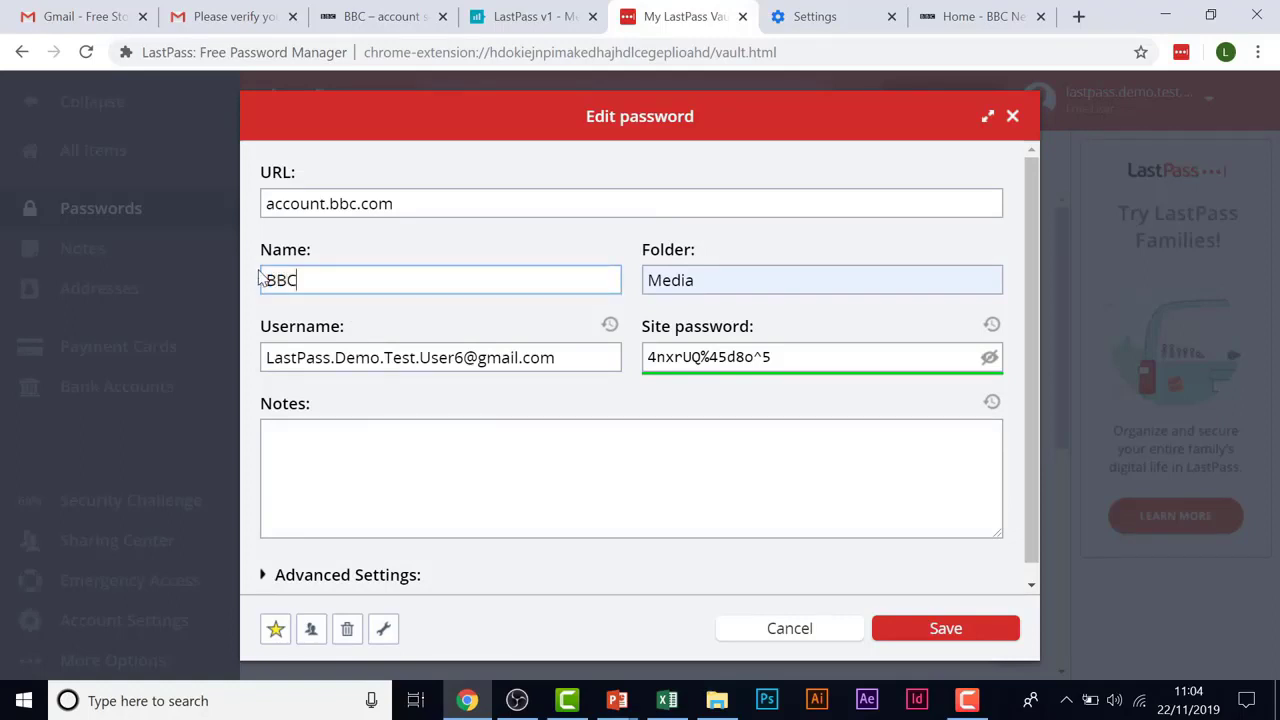
text( account)
click(925, 630)
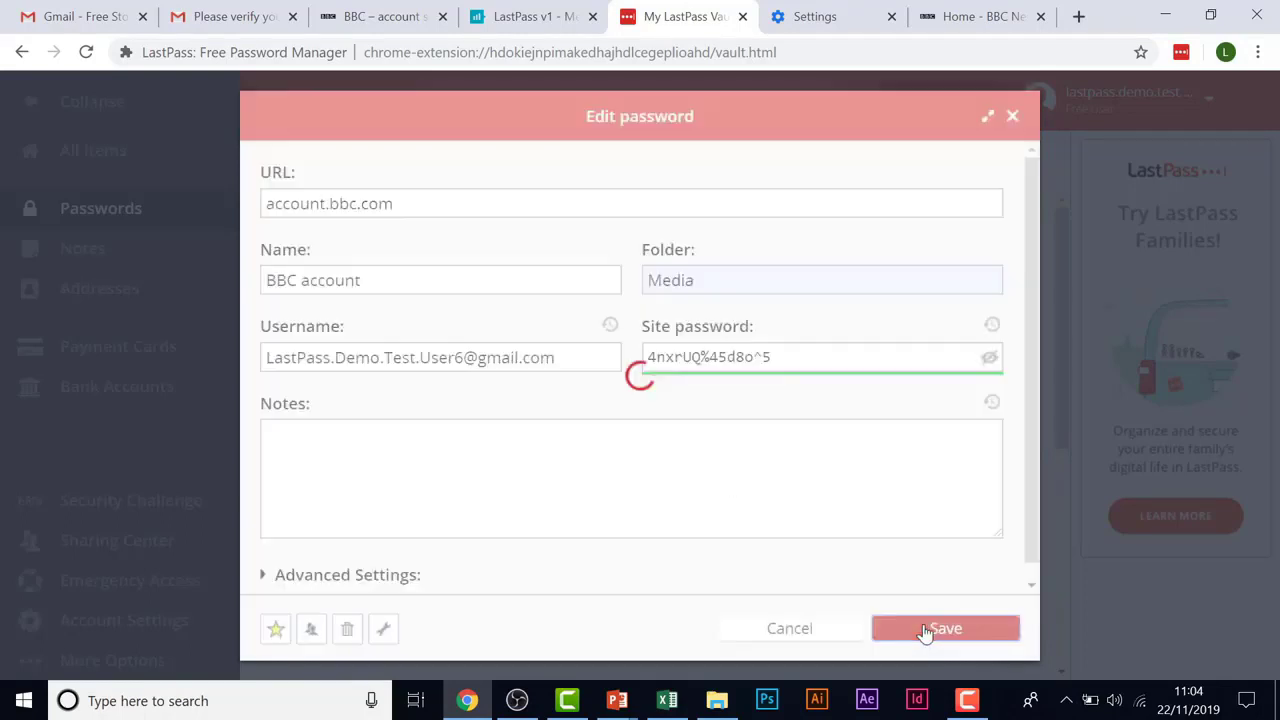
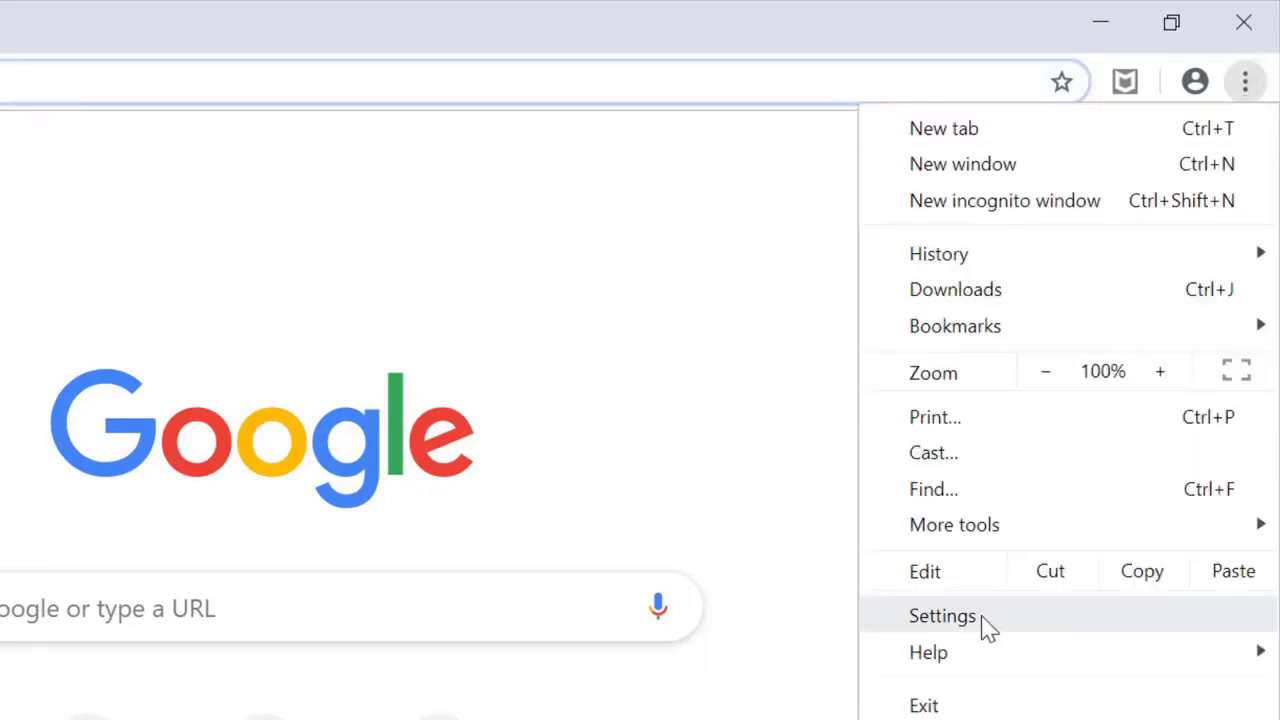
- Go to Chrome Settings and show the Passwords page under Autofill
click(990, 616)
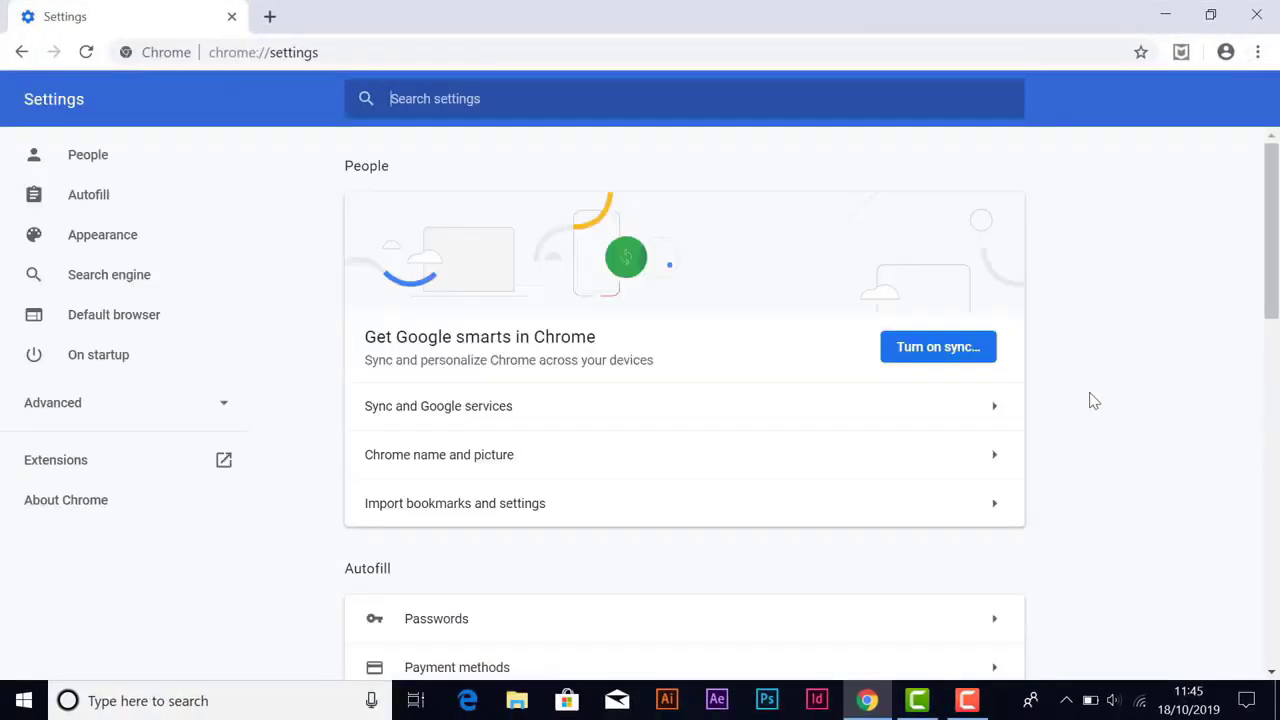
click(510, 629)
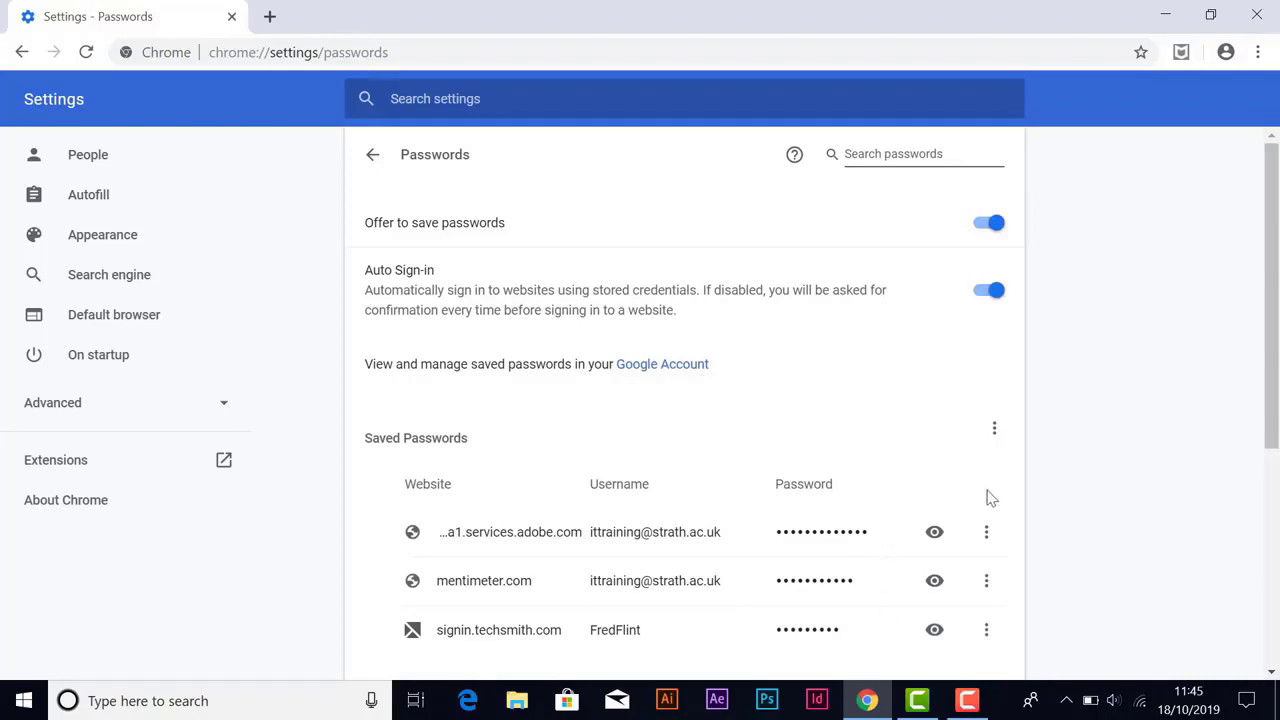
click(934, 536)
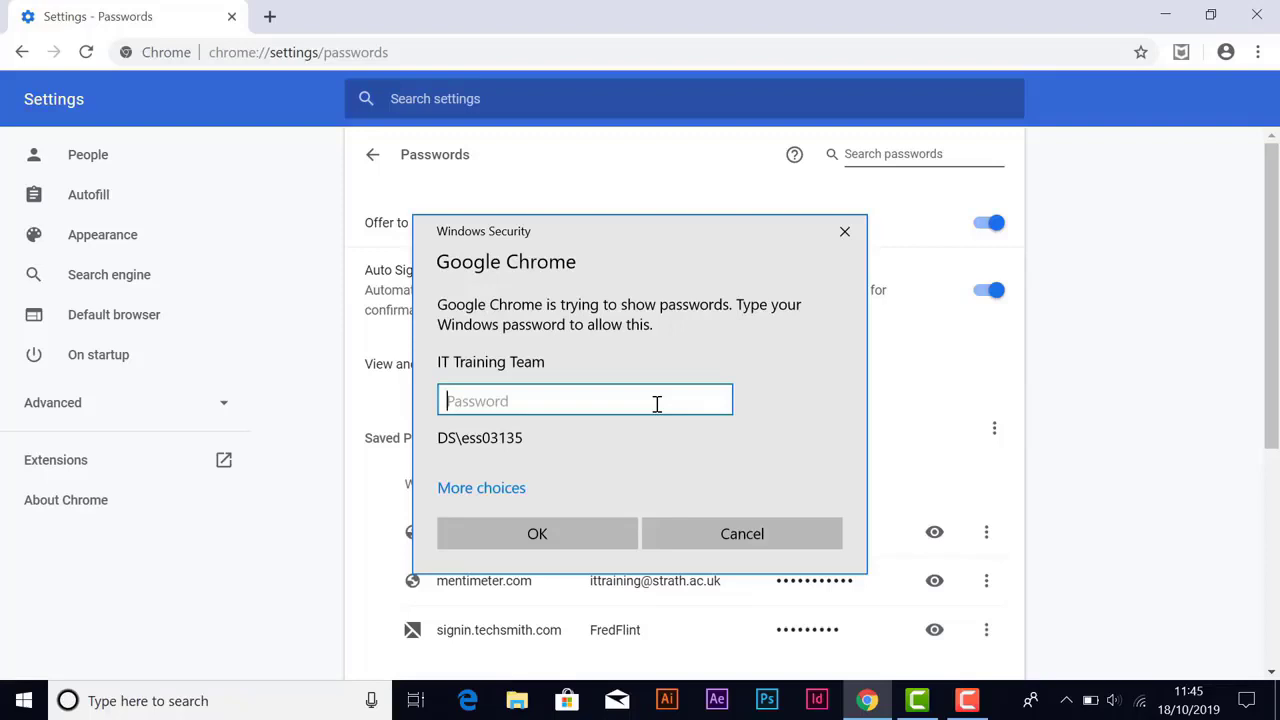
click(729, 533)
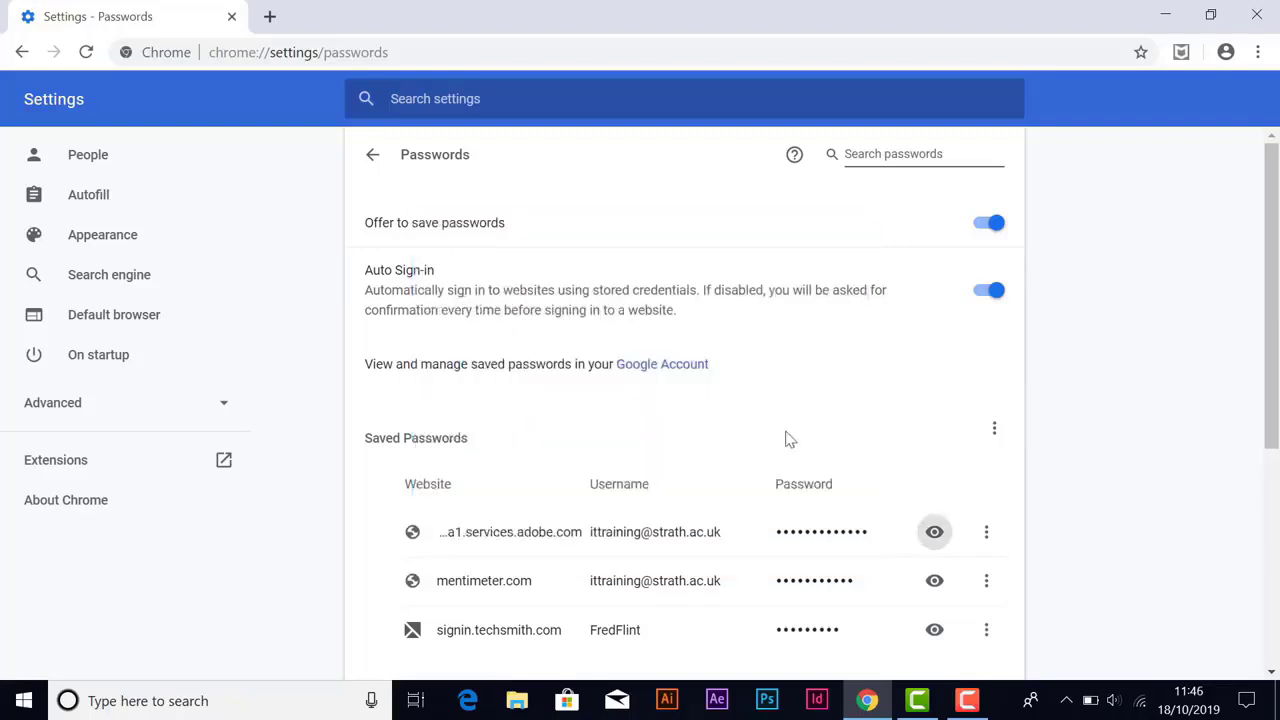
click(993, 437)
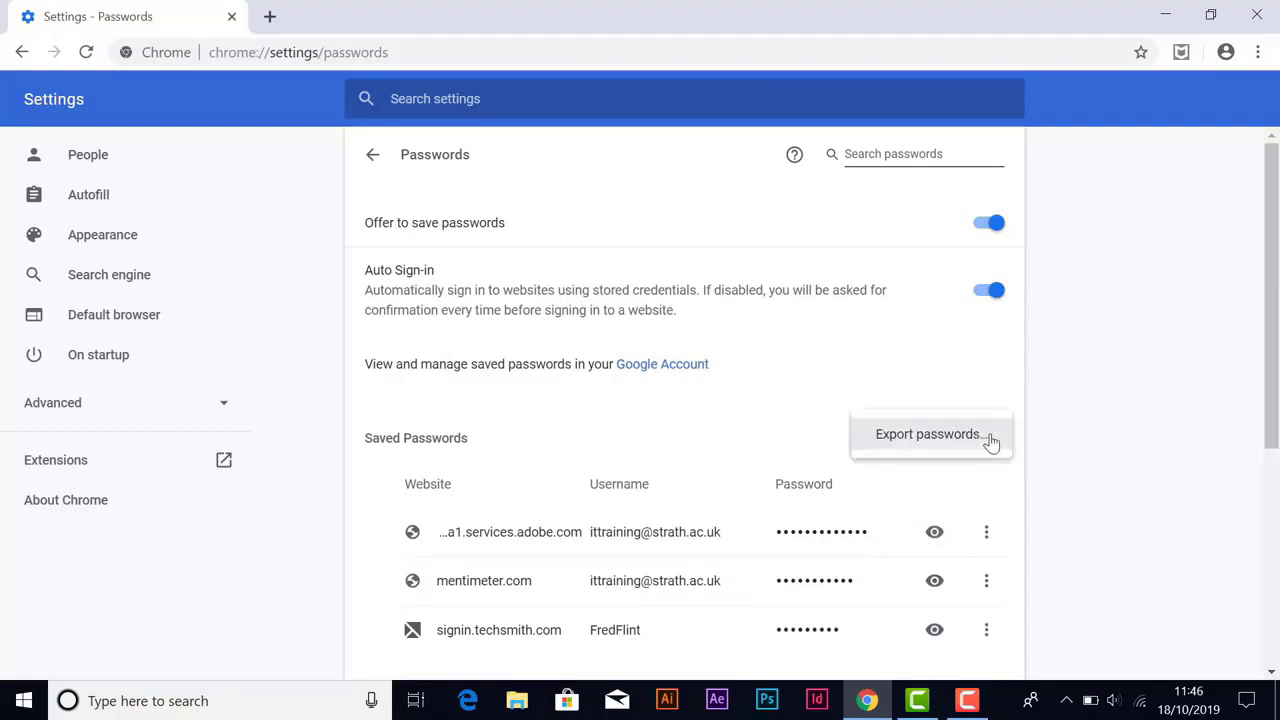
click(928, 434)
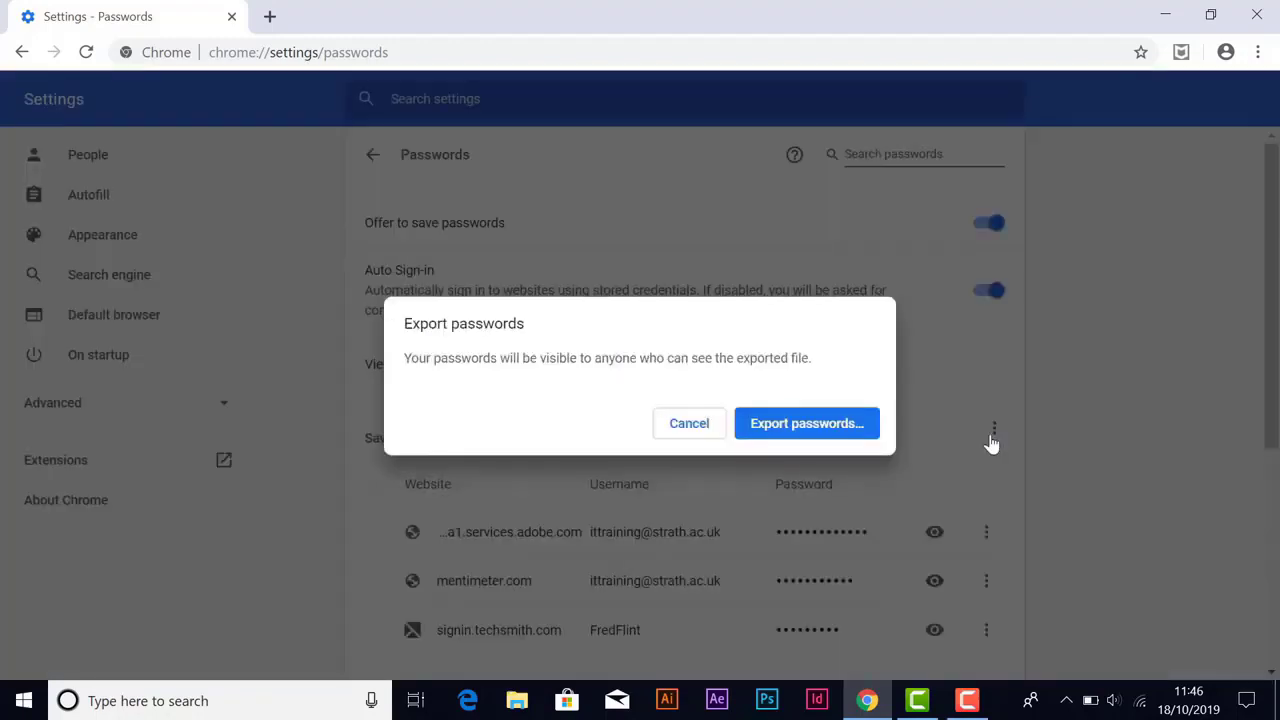
click(847, 430)
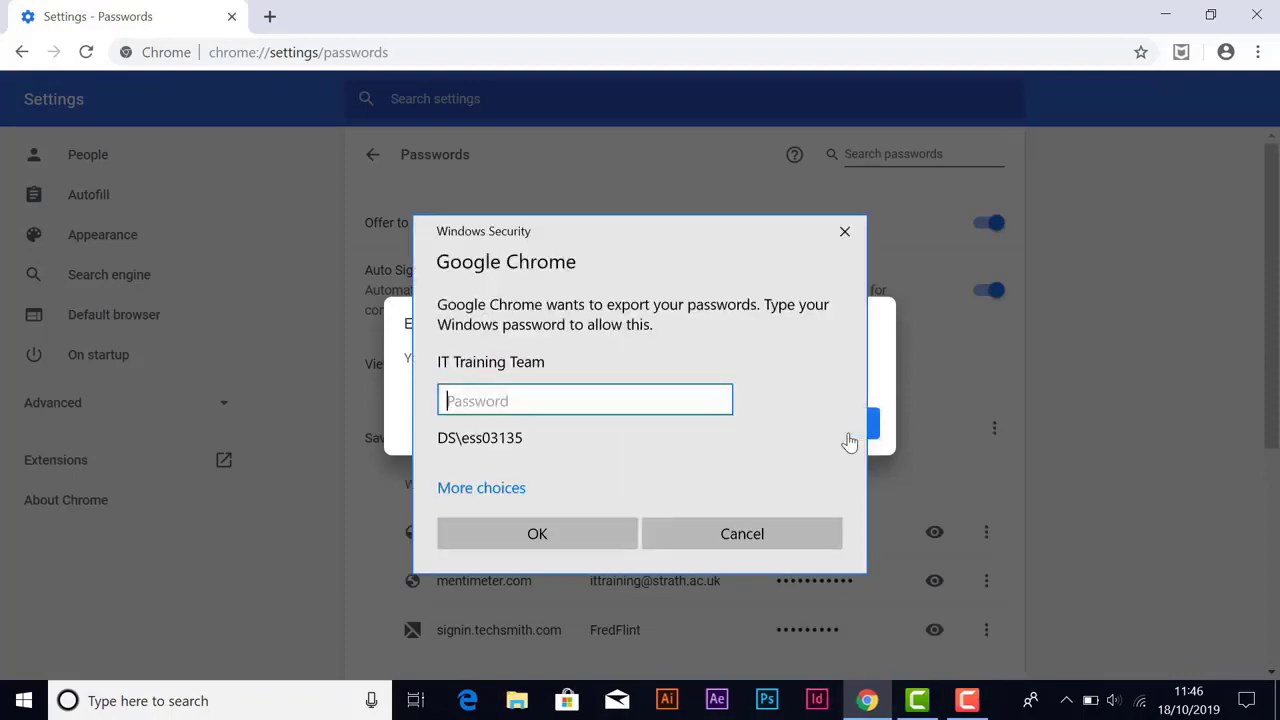
click(772, 521)
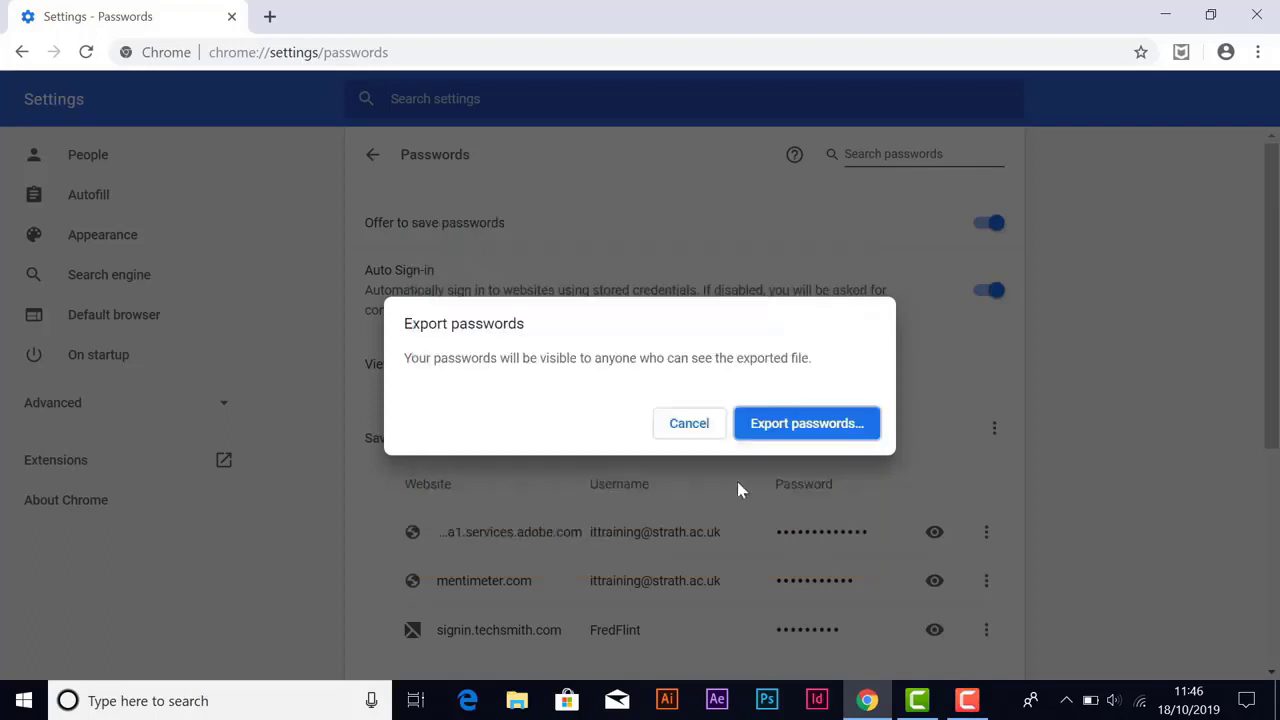
click(686, 425)
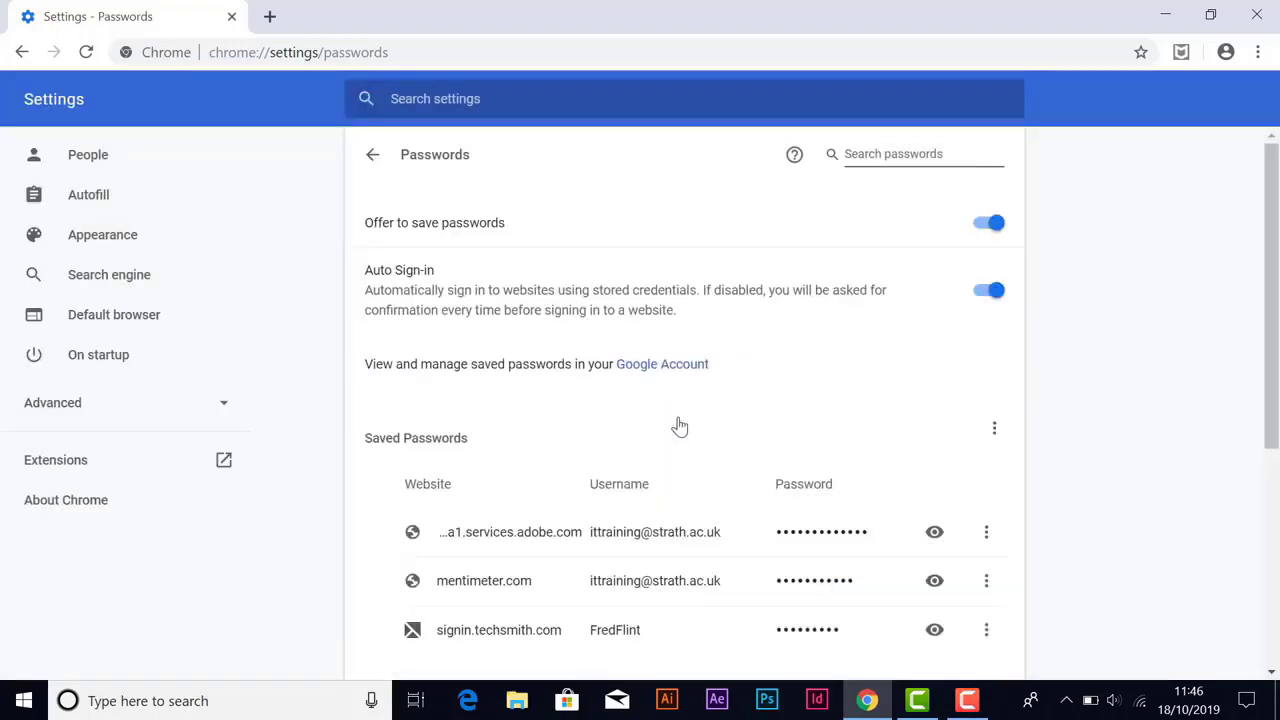
- Turn off Offer to save passwords, then dismiss the adobe.com login's actions menu without removing it
click(976, 235)
click(988, 535)
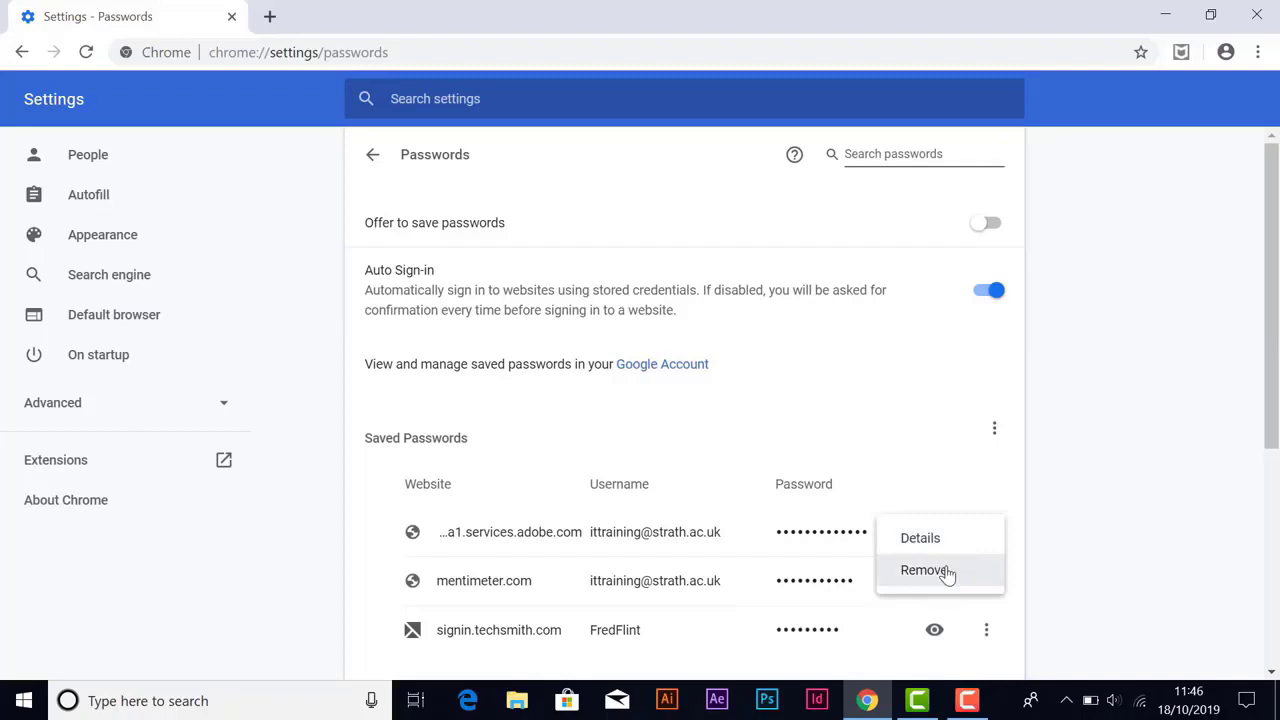
click(928, 468)
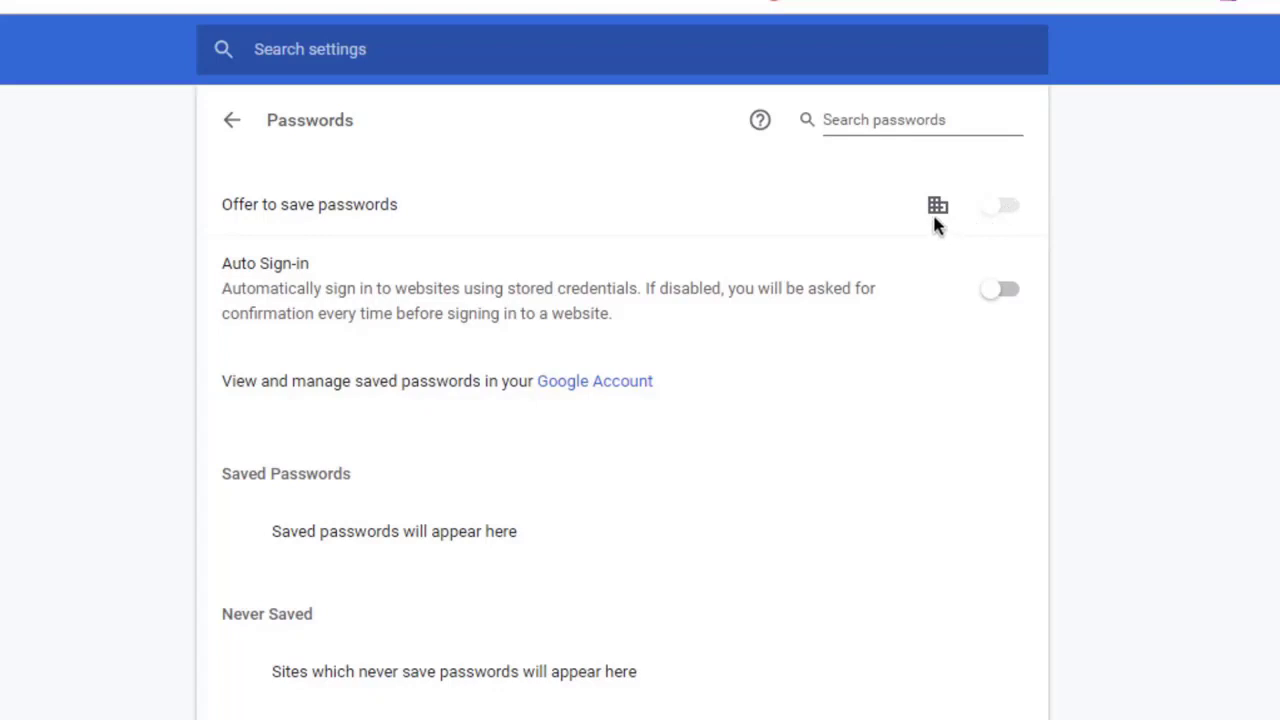
- Bring up the Strathclyde Sign In tab with the username already entered
mouse_move(936, 218)
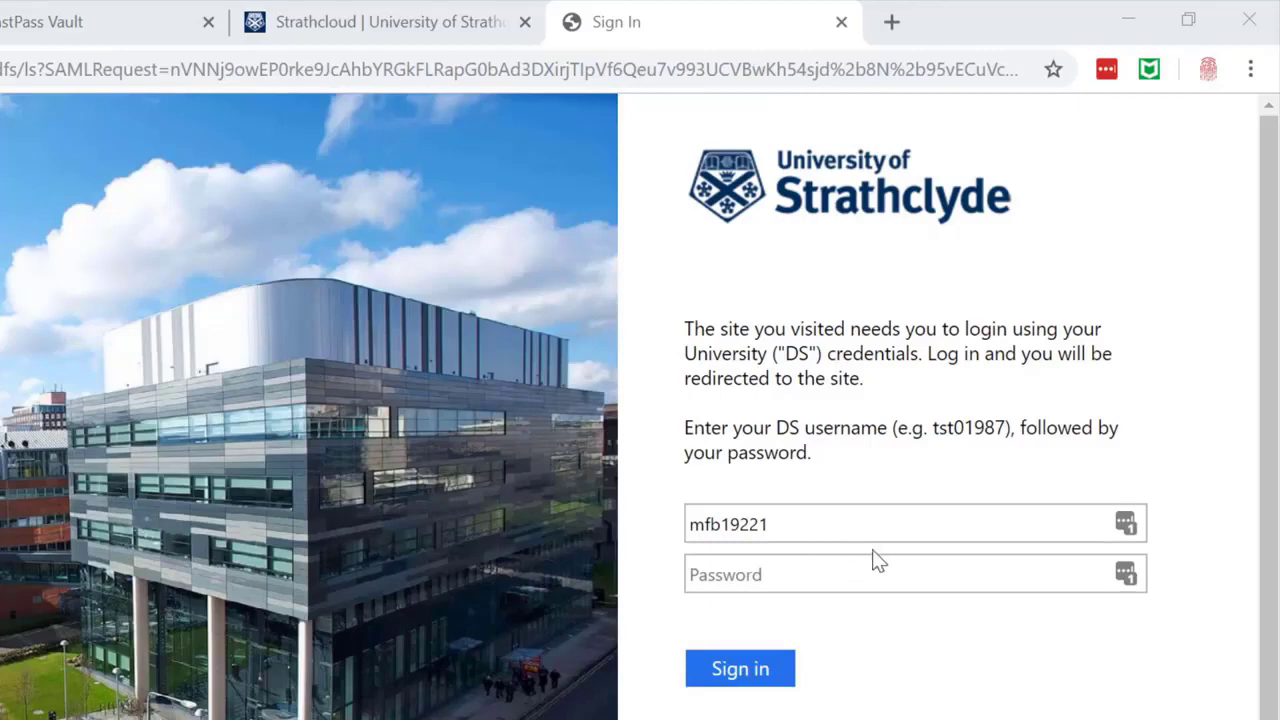
- Copy the Strathcloud password from LastPass, paste it into the Password field, and sign in
click(934, 580)
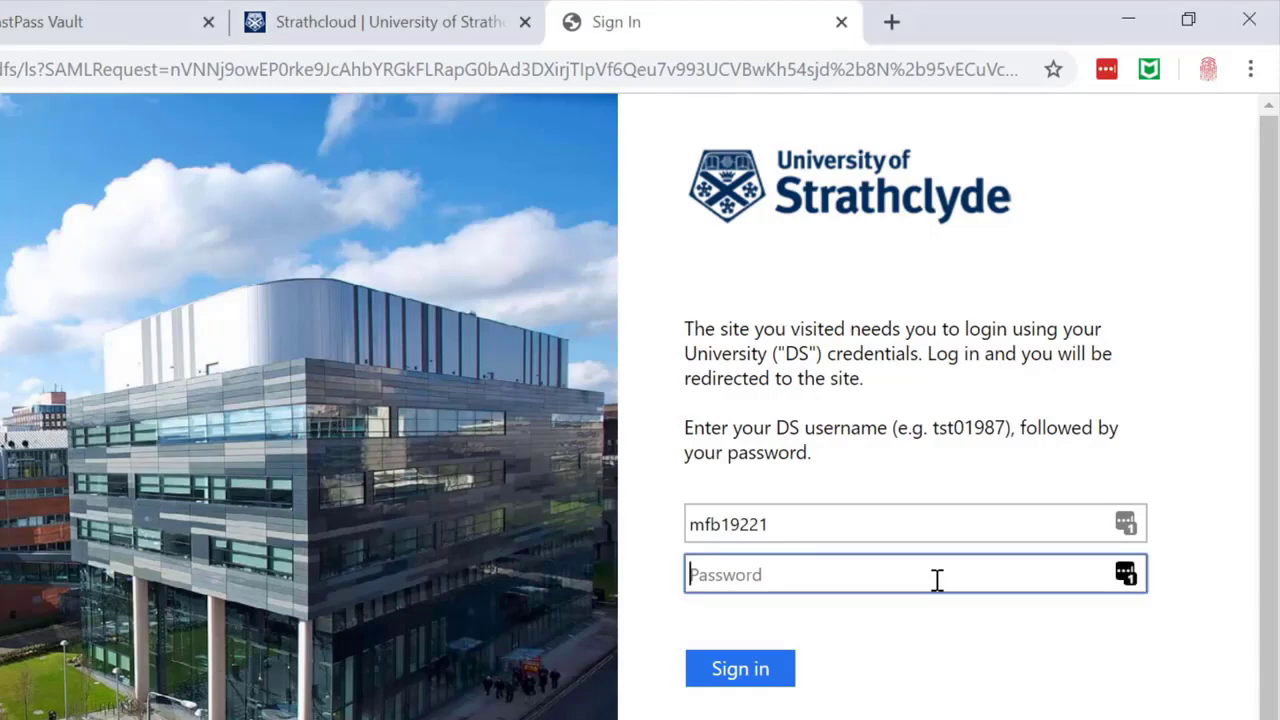
click(1106, 70)
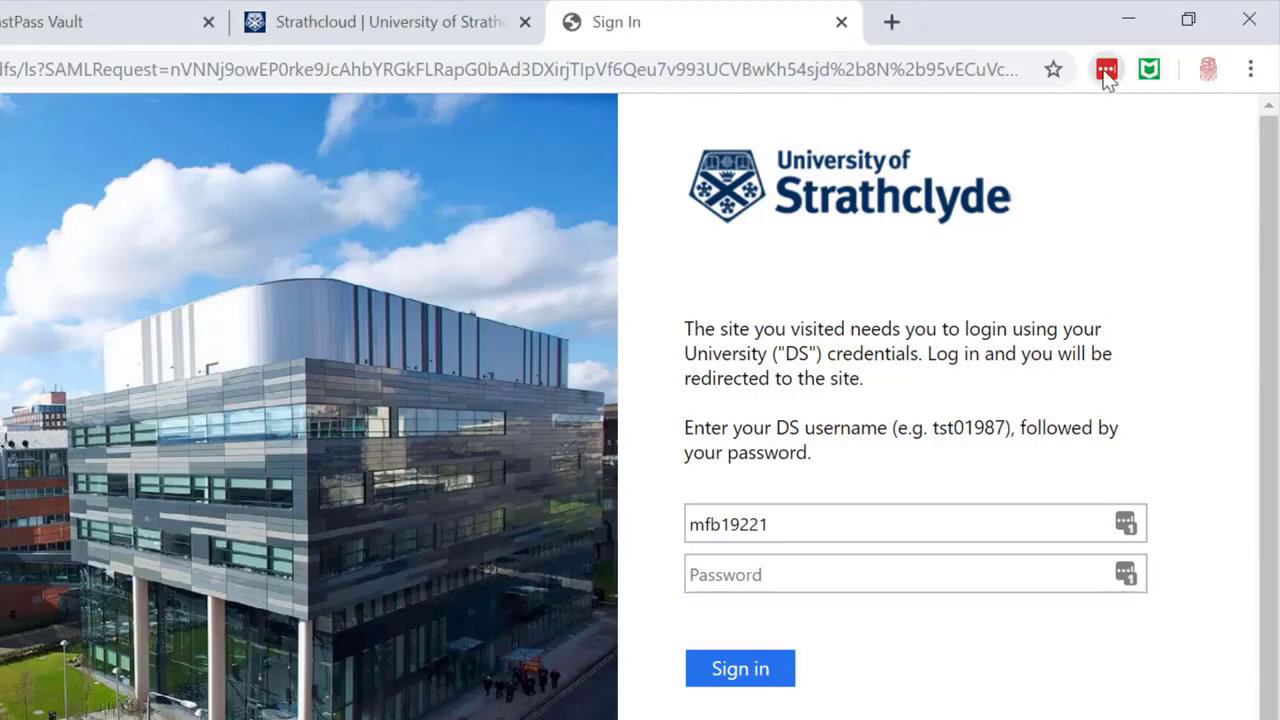
mouse_move(1057, 186)
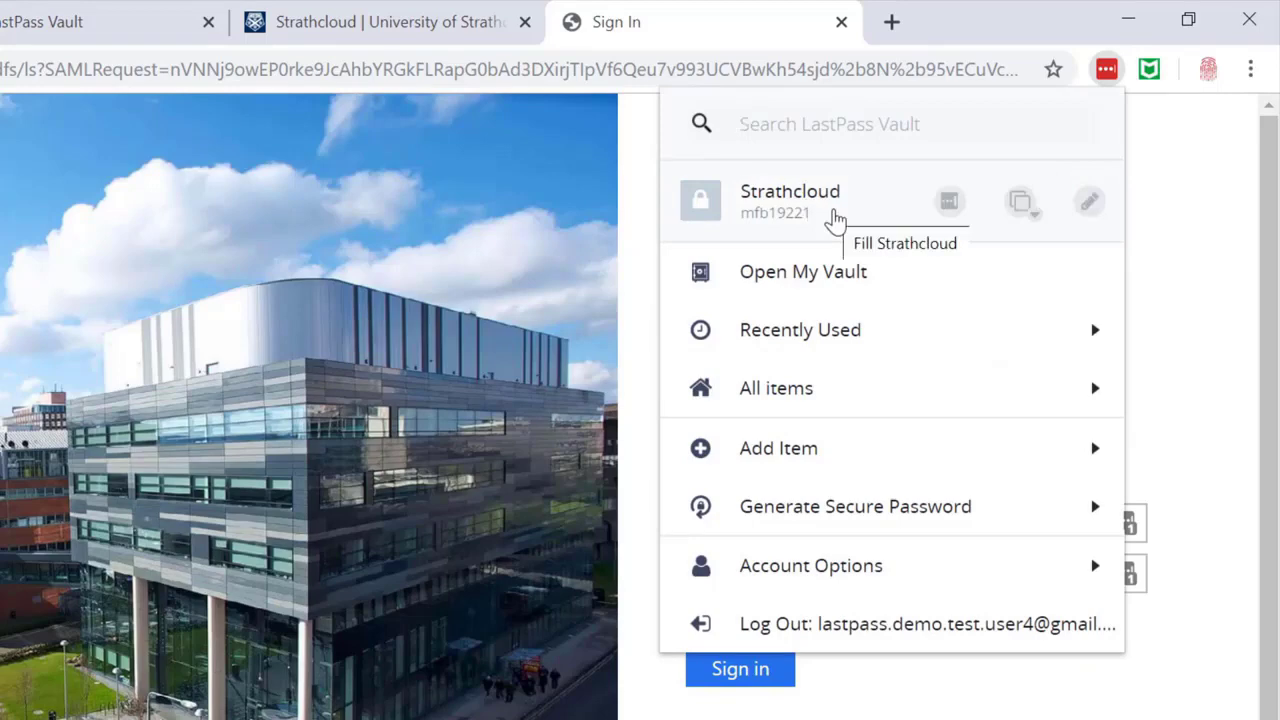
click(1022, 205)
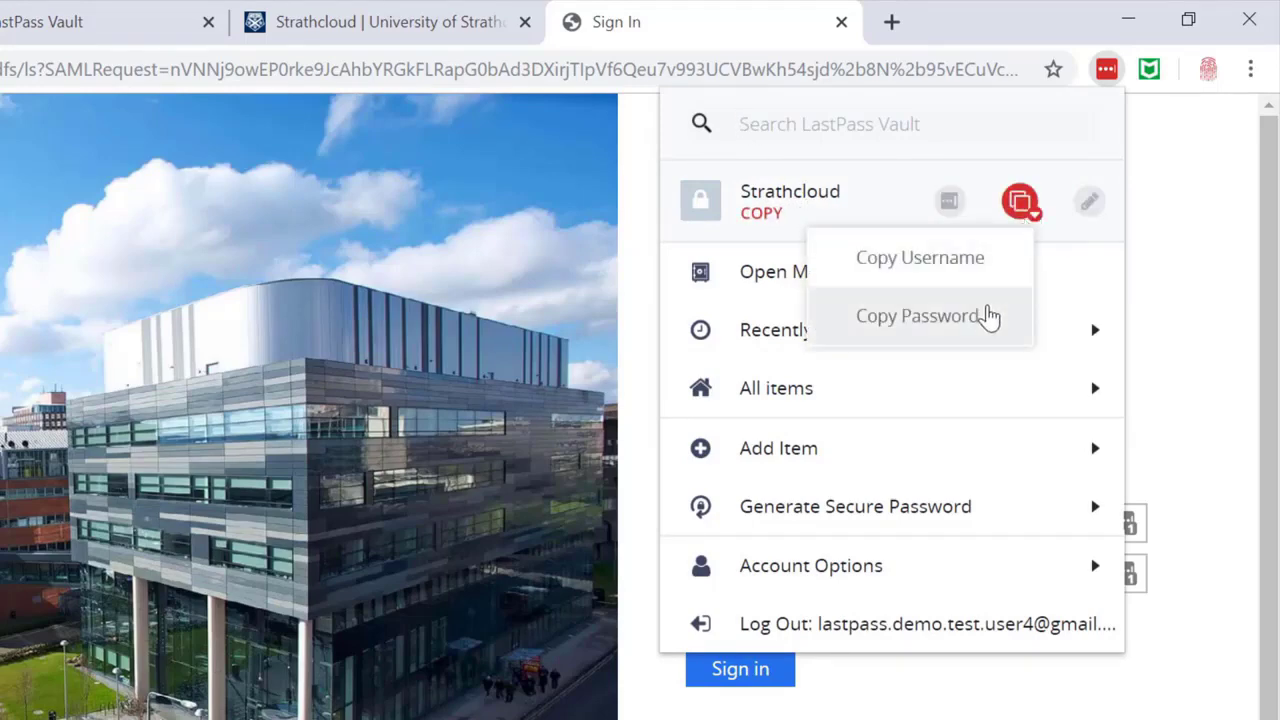
click(918, 316)
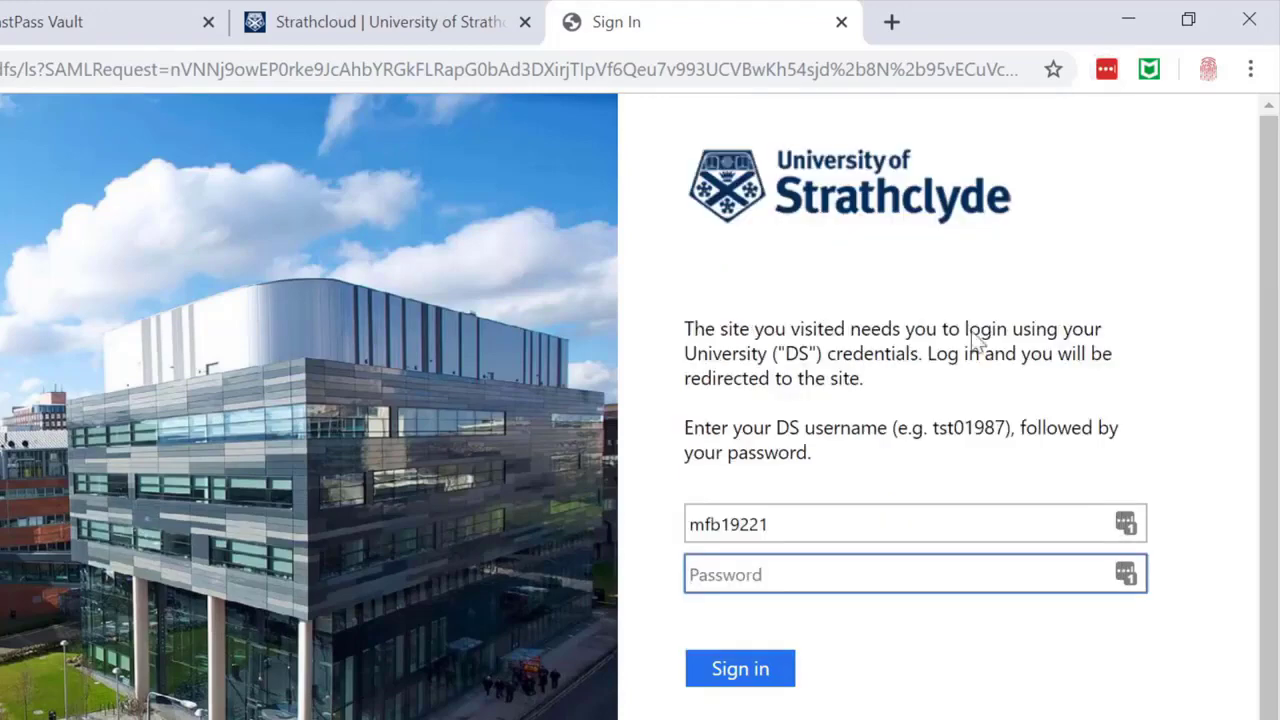
right_click(773, 578)
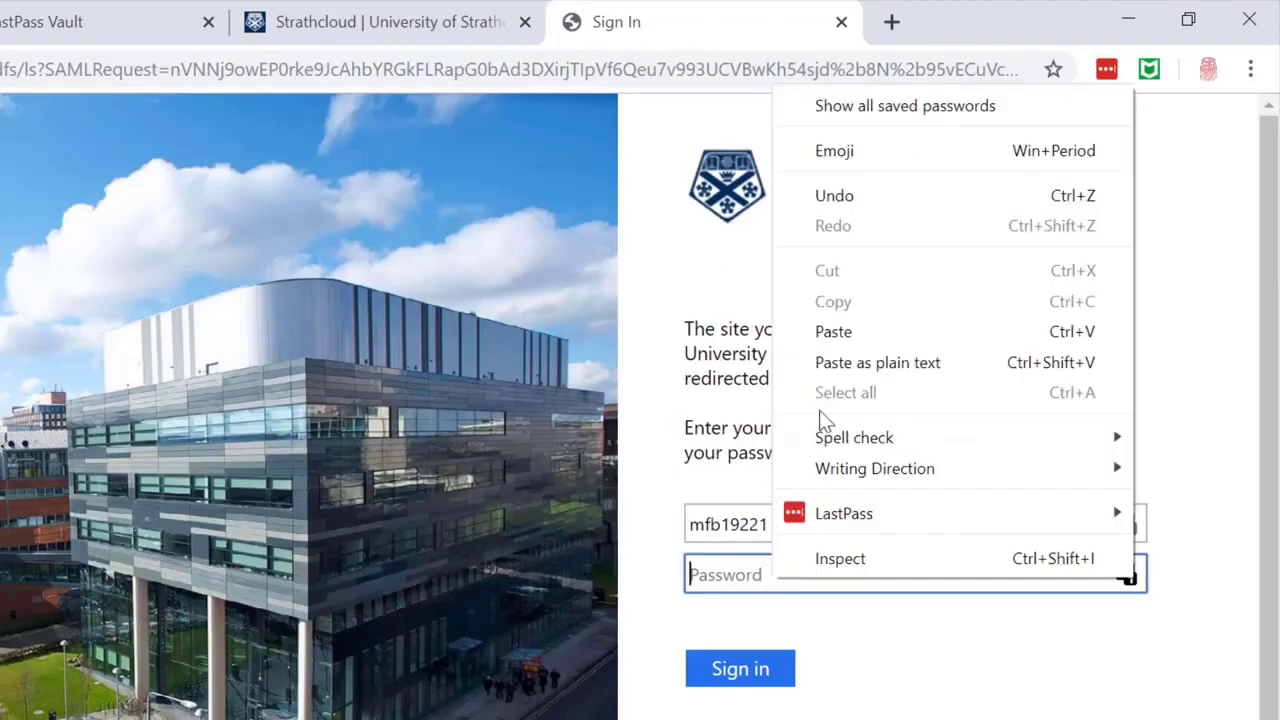
click(857, 333)
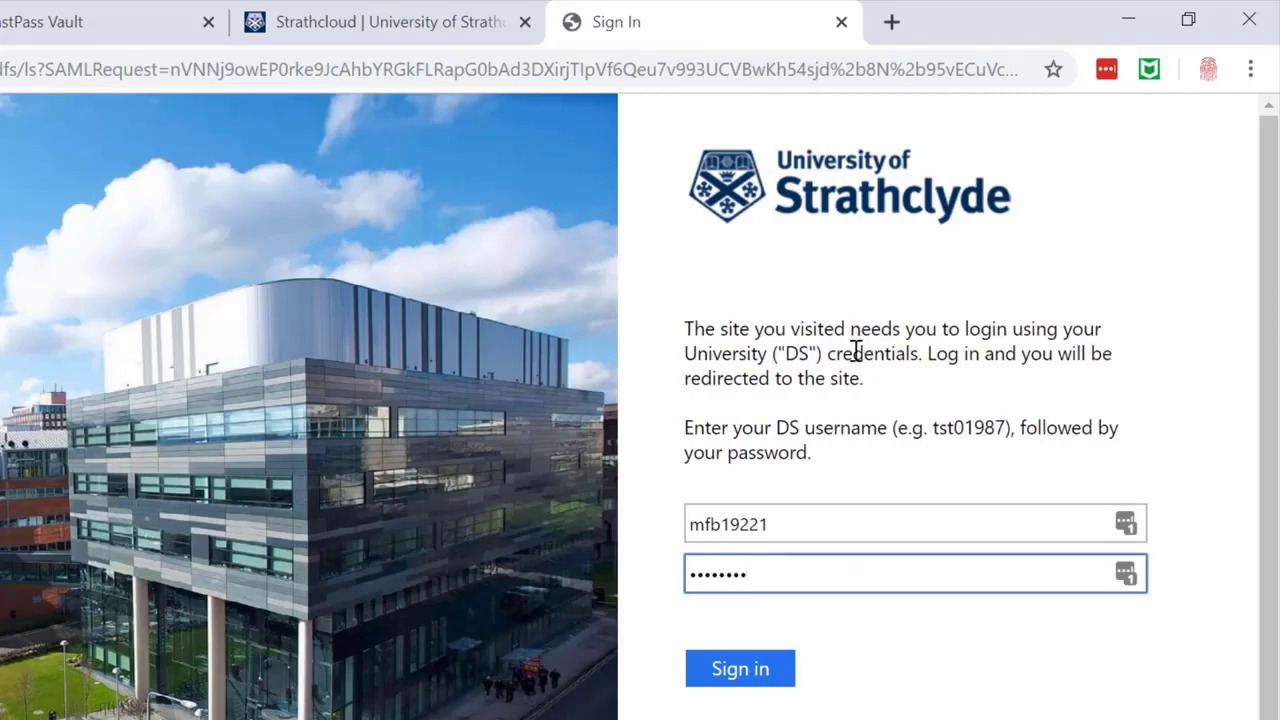
click(778, 677)
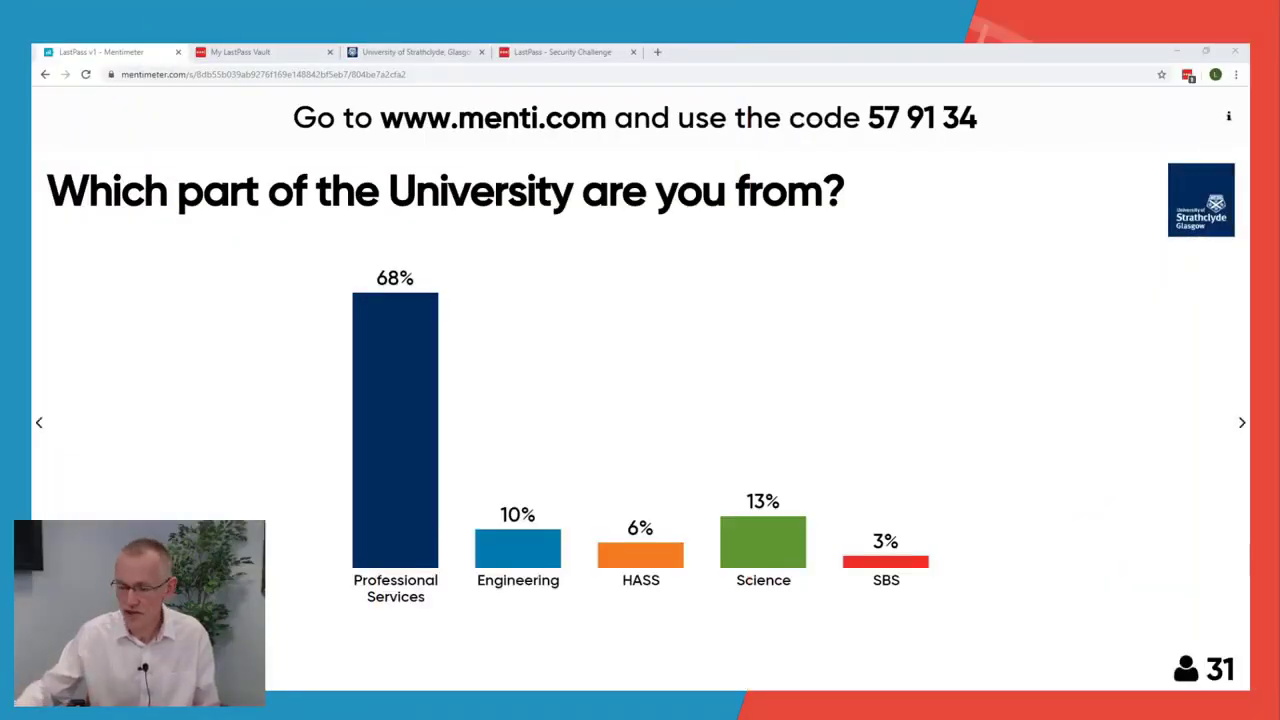
- Reload the Mentimeter presentation and advance from the poll results to the Q&A slide
click(85, 74)
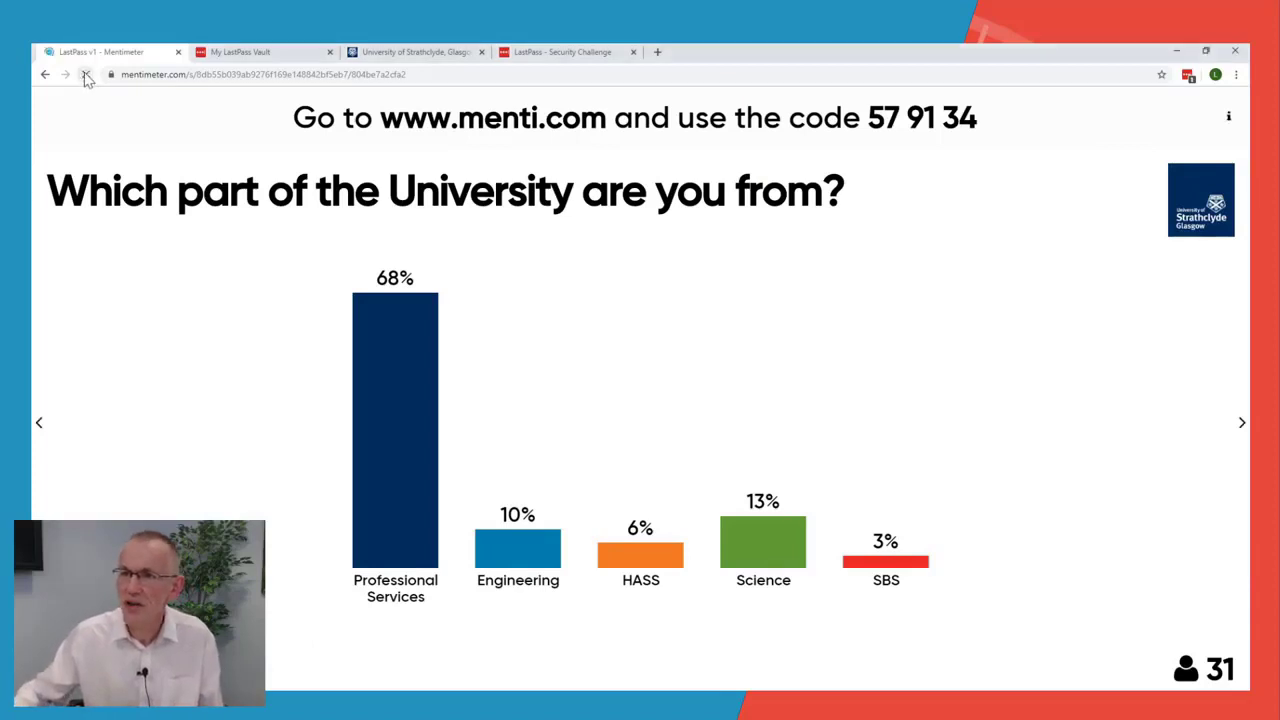
click(1240, 422)
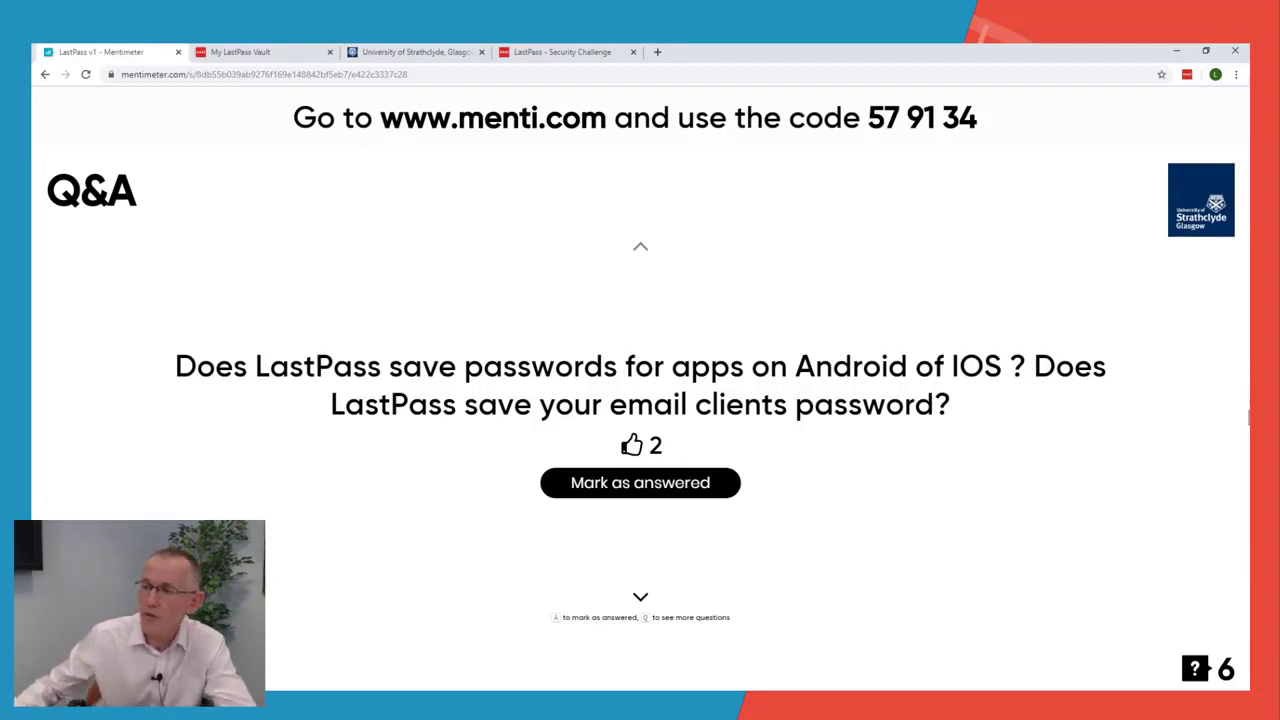
- Mark the first question, the vault protection question and the PC login question as answered
key(a)
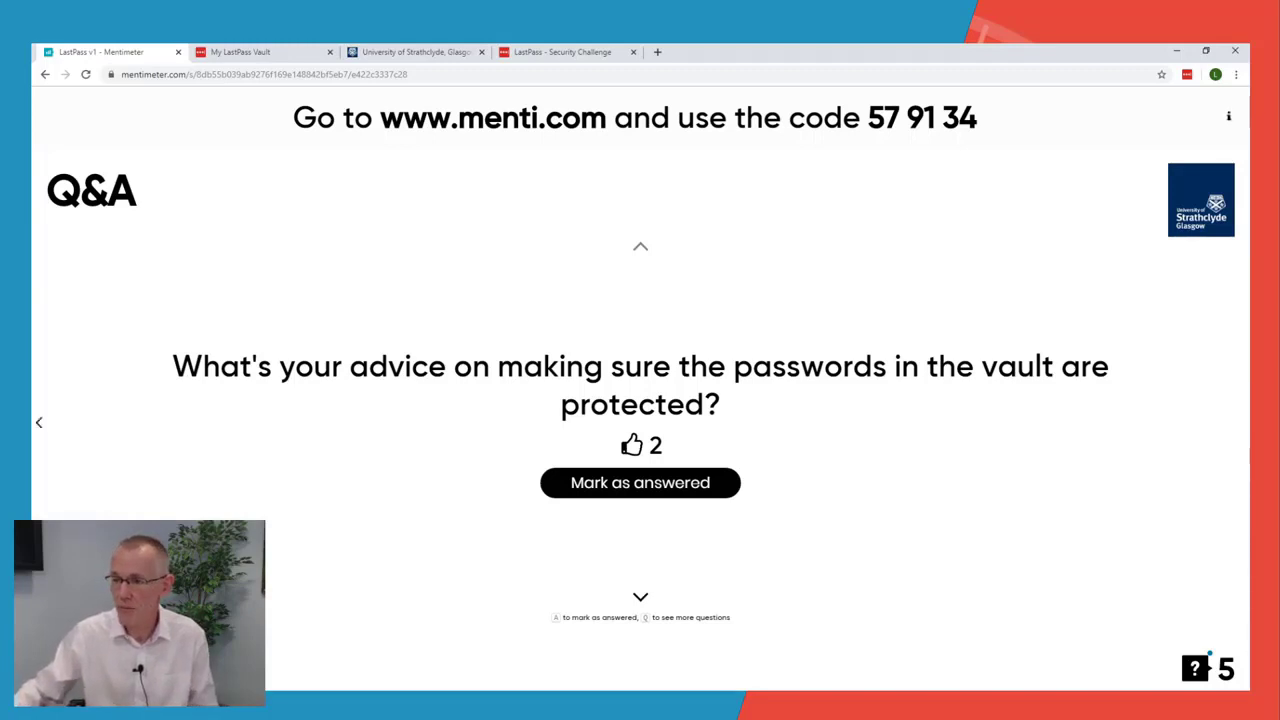
click(604, 488)
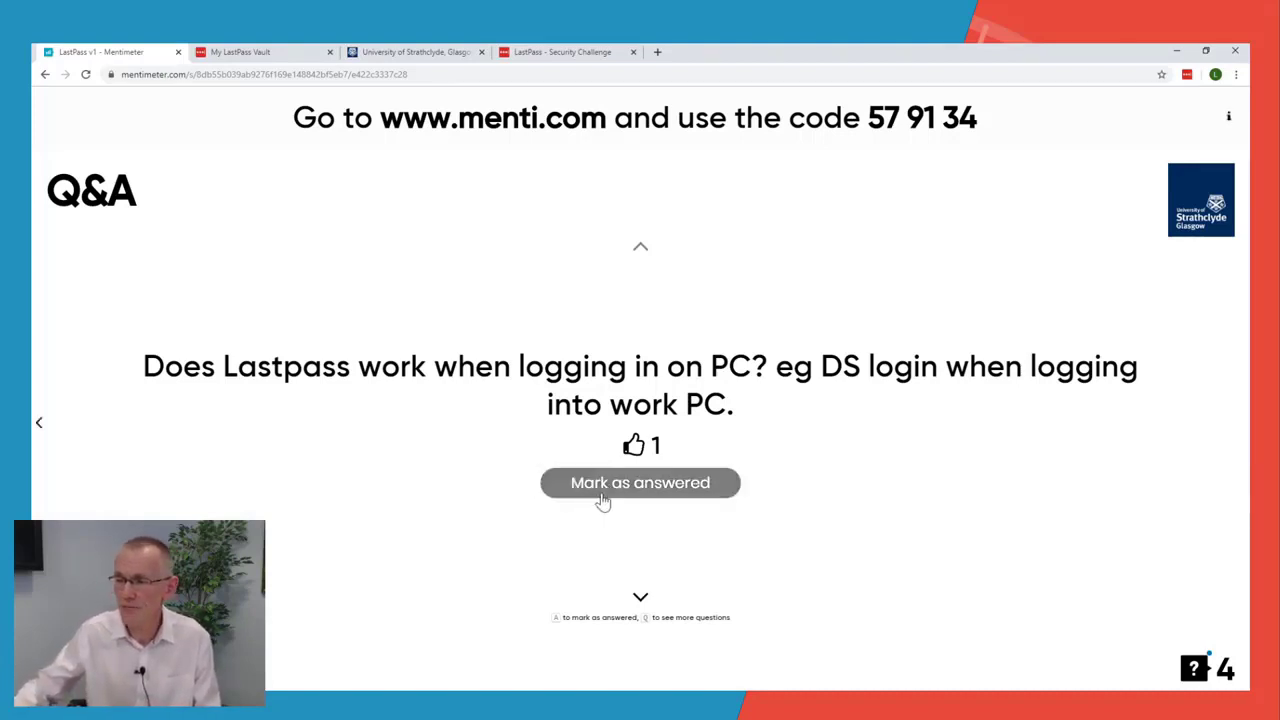
click(605, 490)
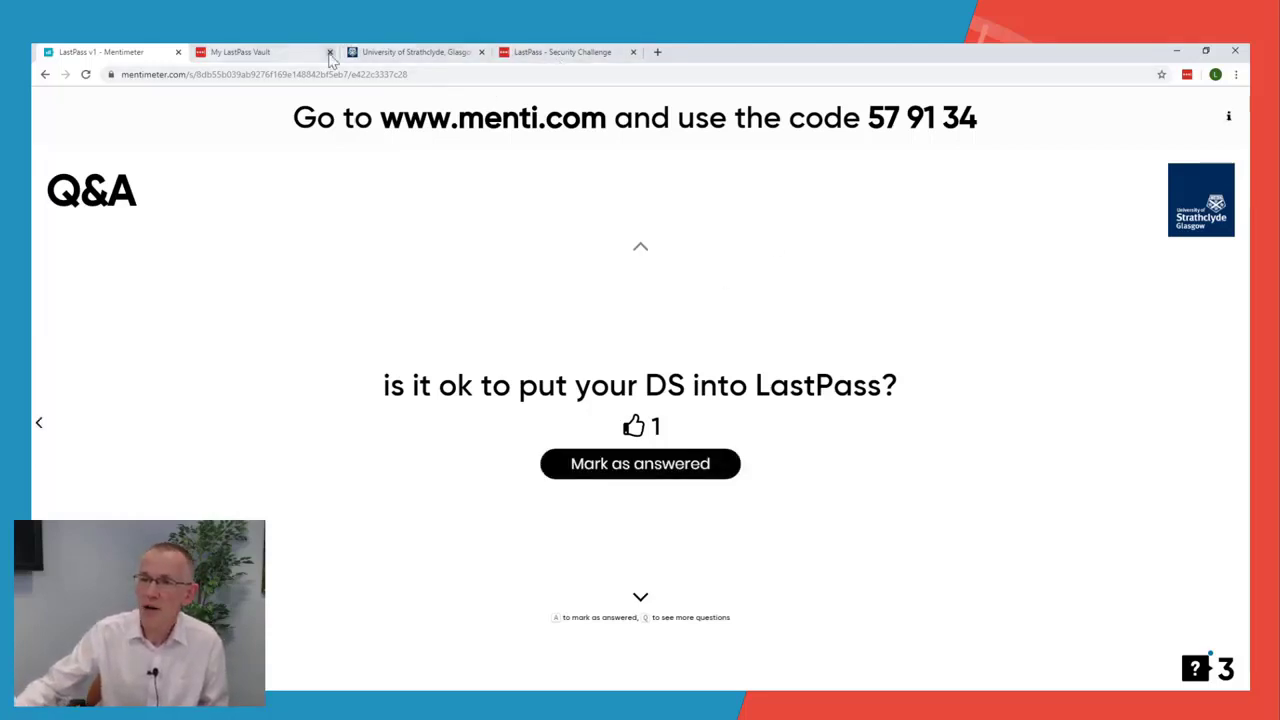
- Open the Strathcloud entry's details in the LastPass vault, then return to the Mentimeter tab
click(272, 52)
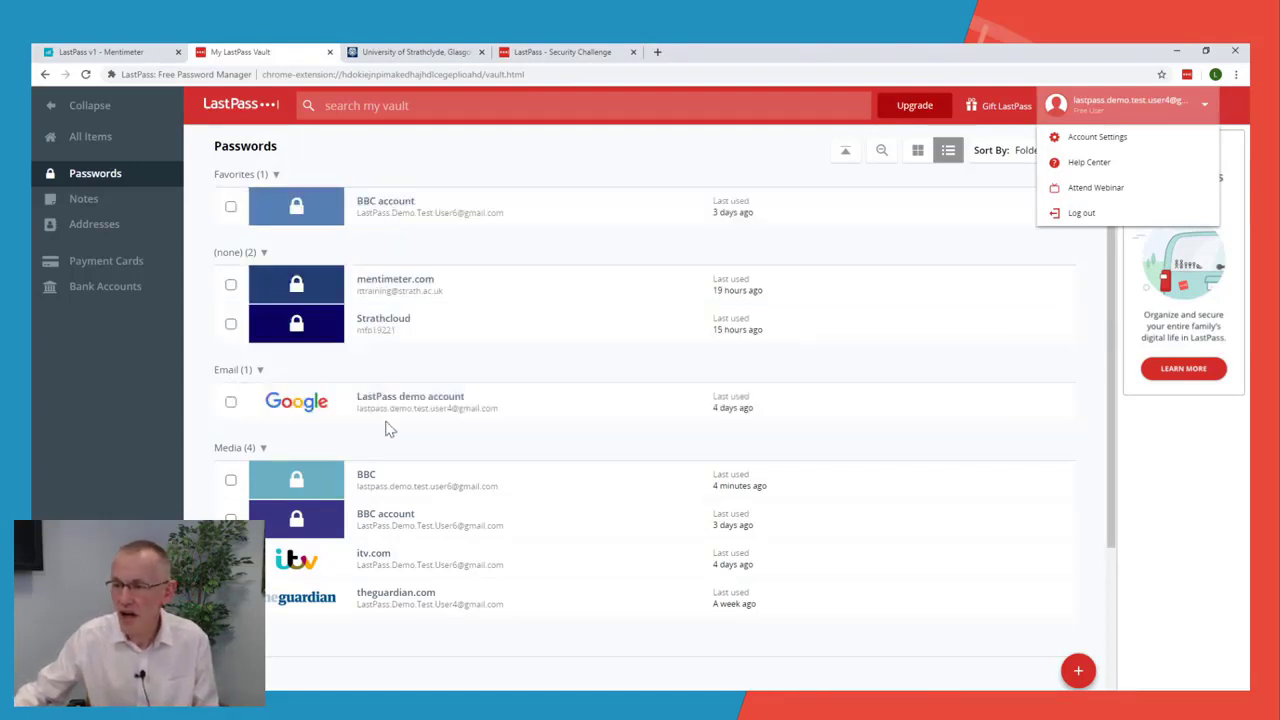
scroll(420, 540, down, 2)
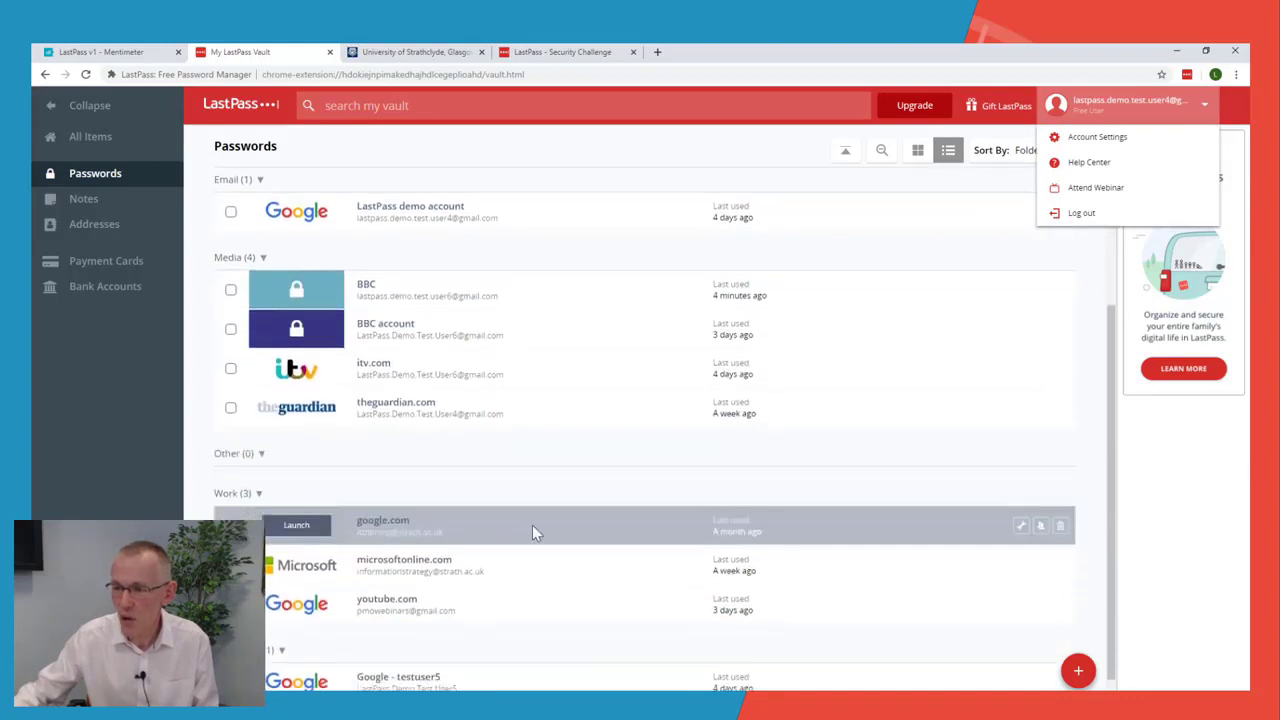
scroll(510, 569, up, 1)
scroll(510, 569, up, 2)
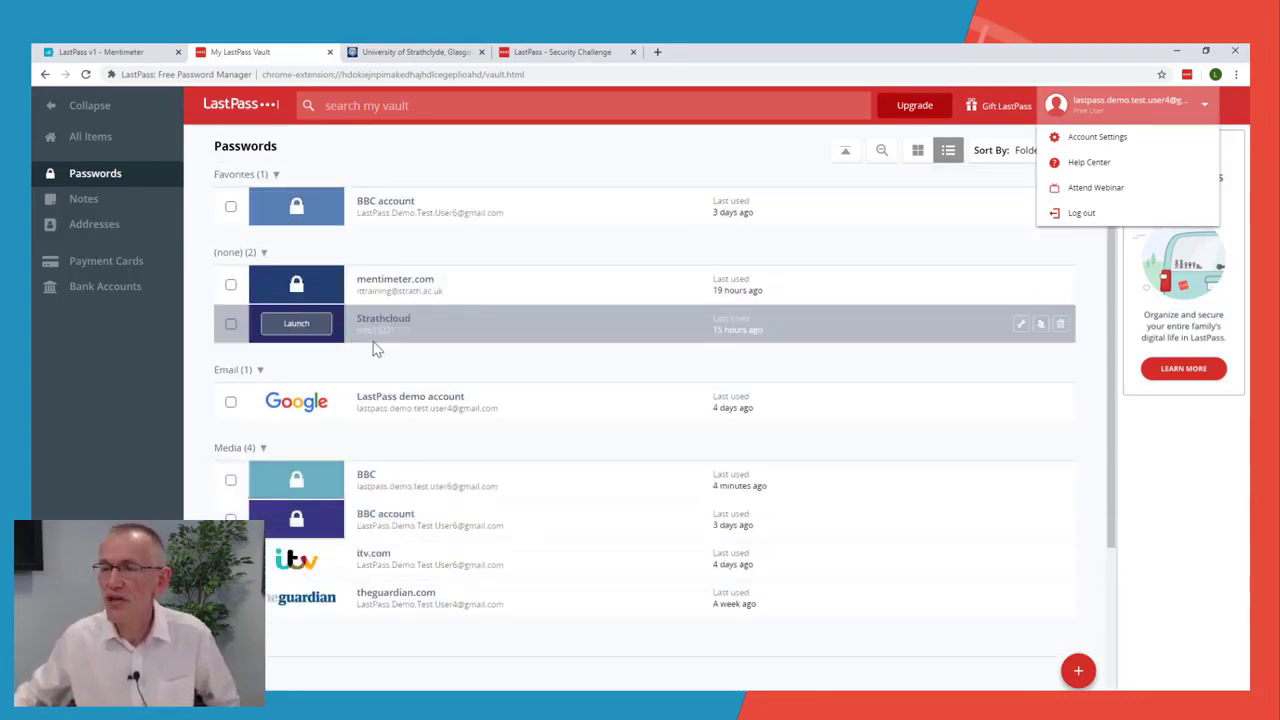
click(1021, 325)
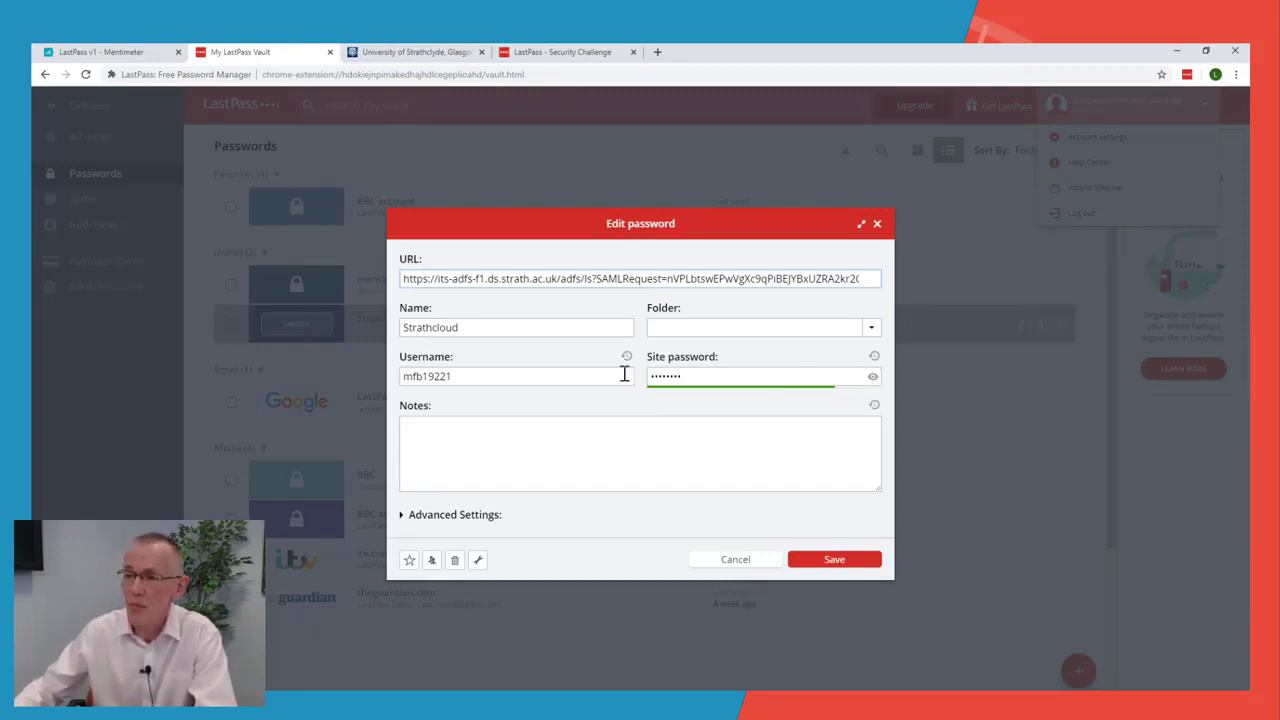
key(ctrl+1)
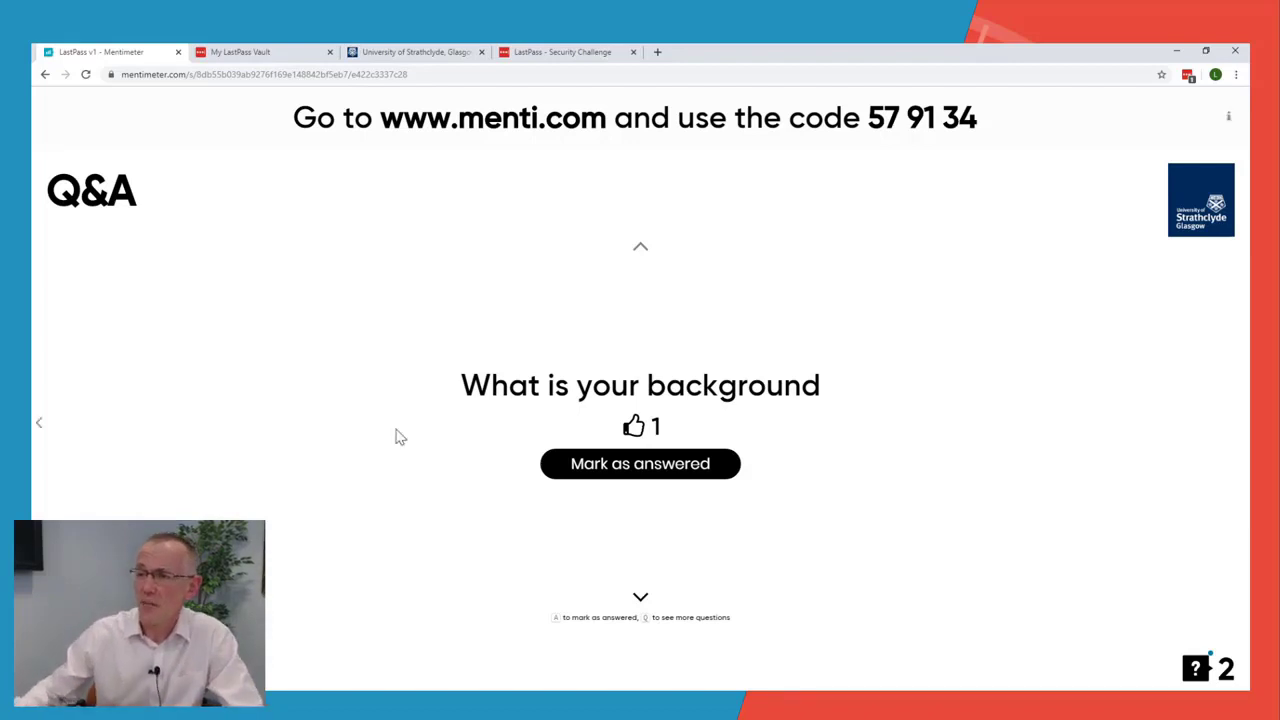
- Mark the background question and the University devices question as answered
click(676, 478)
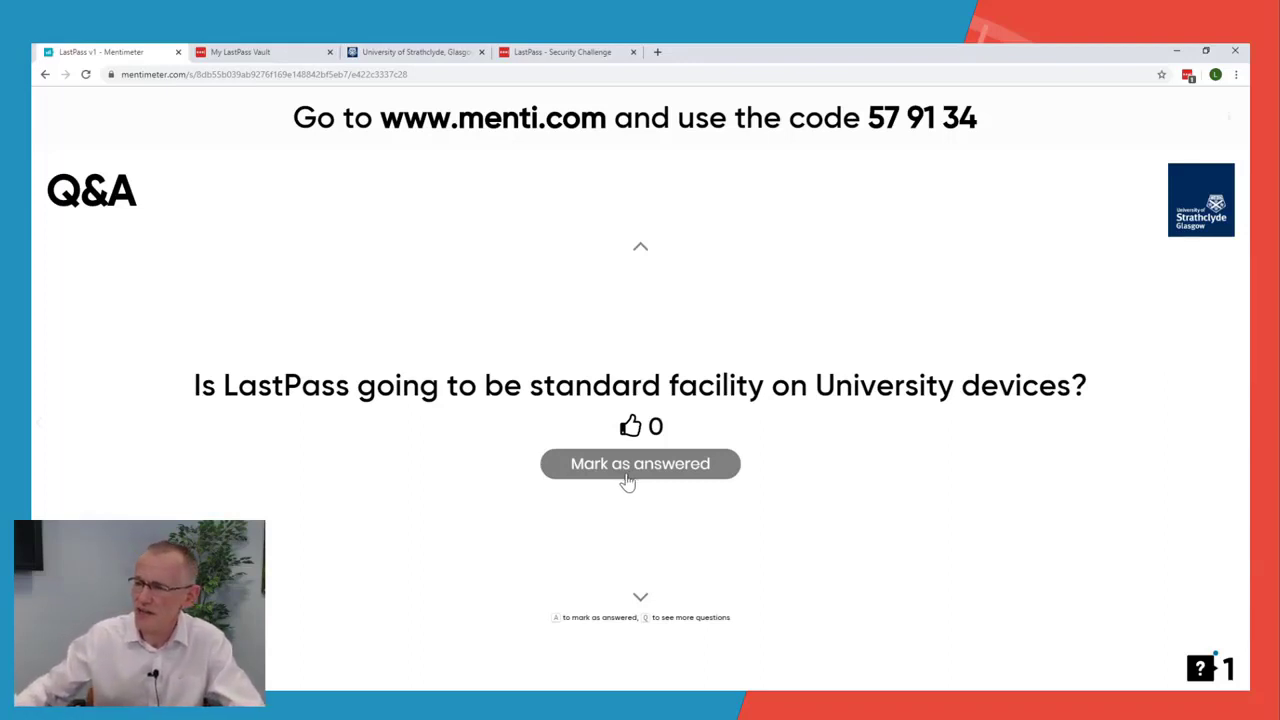
click(630, 478)
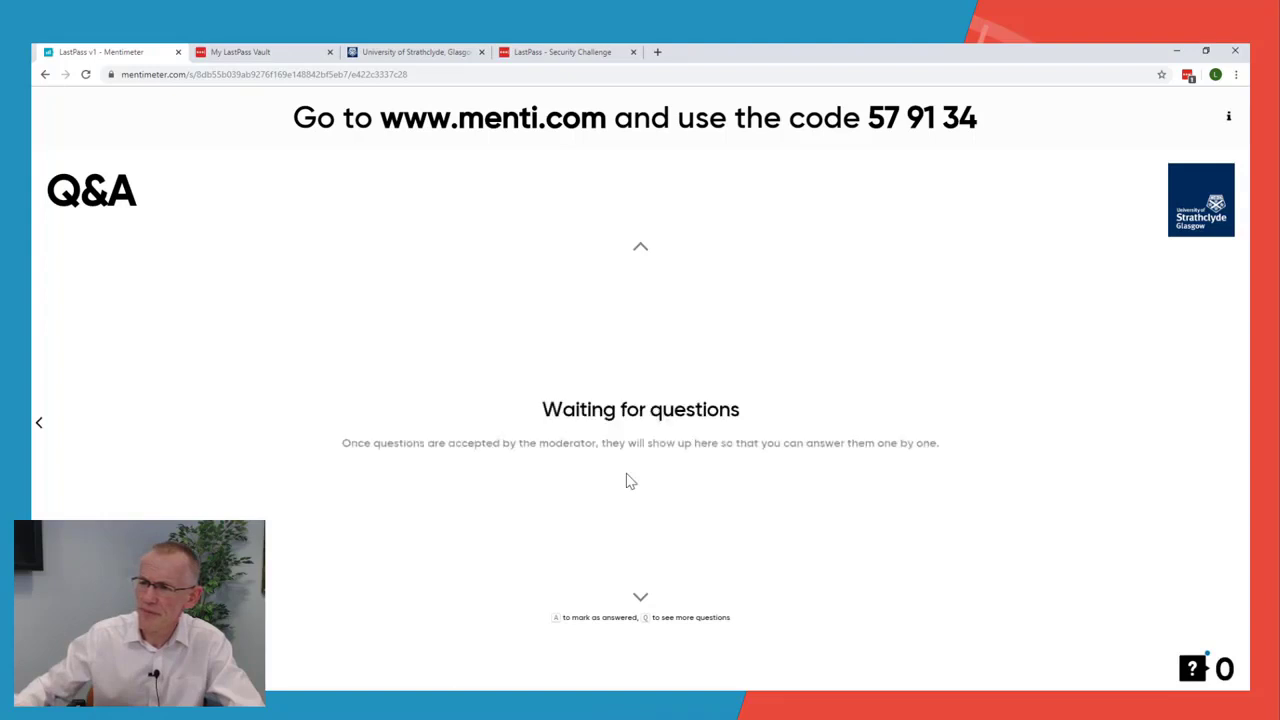